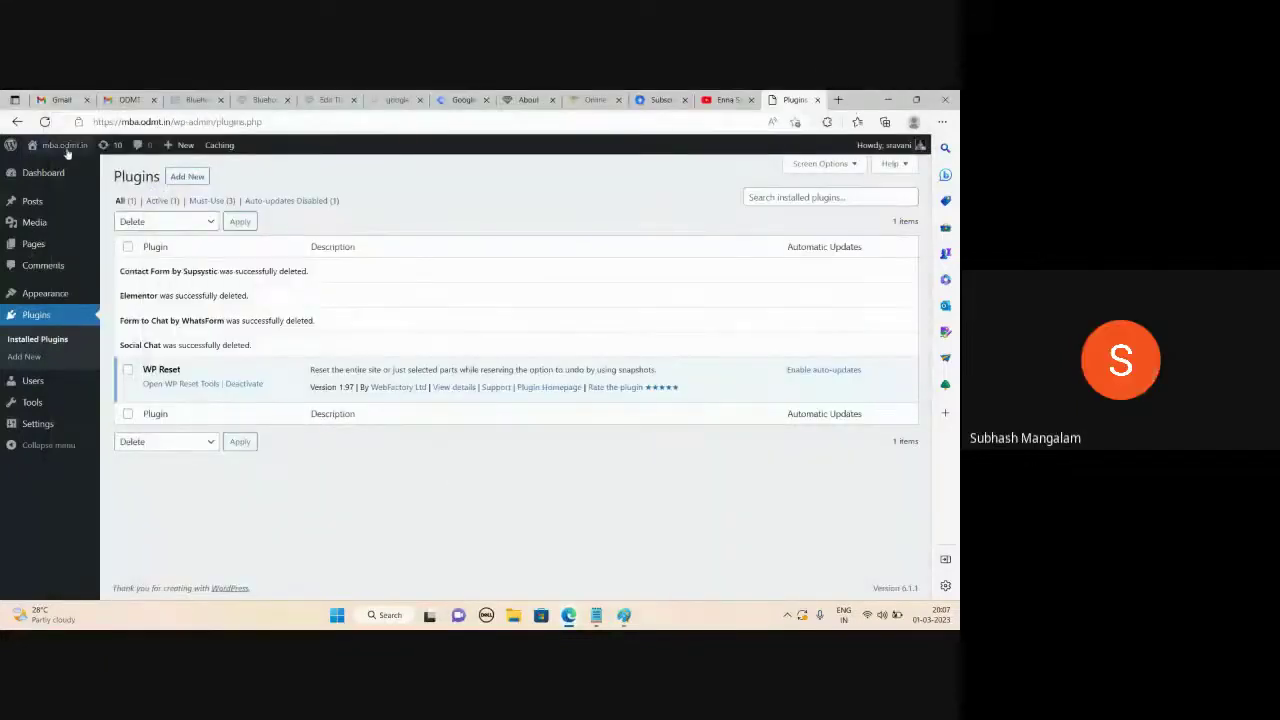
Open the site's 'Mindblown' homepage from Visit Site in a new tab and switch to it
right_click(58, 166)
click(100, 172)
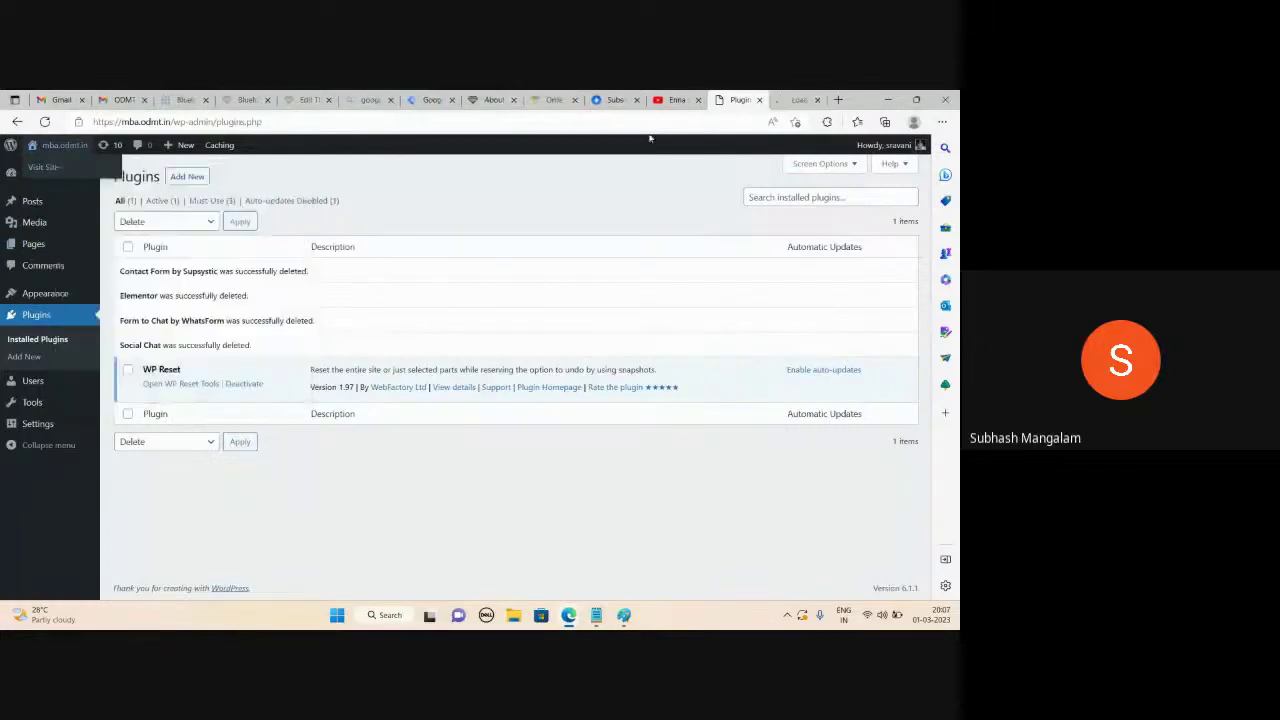
click(793, 99)
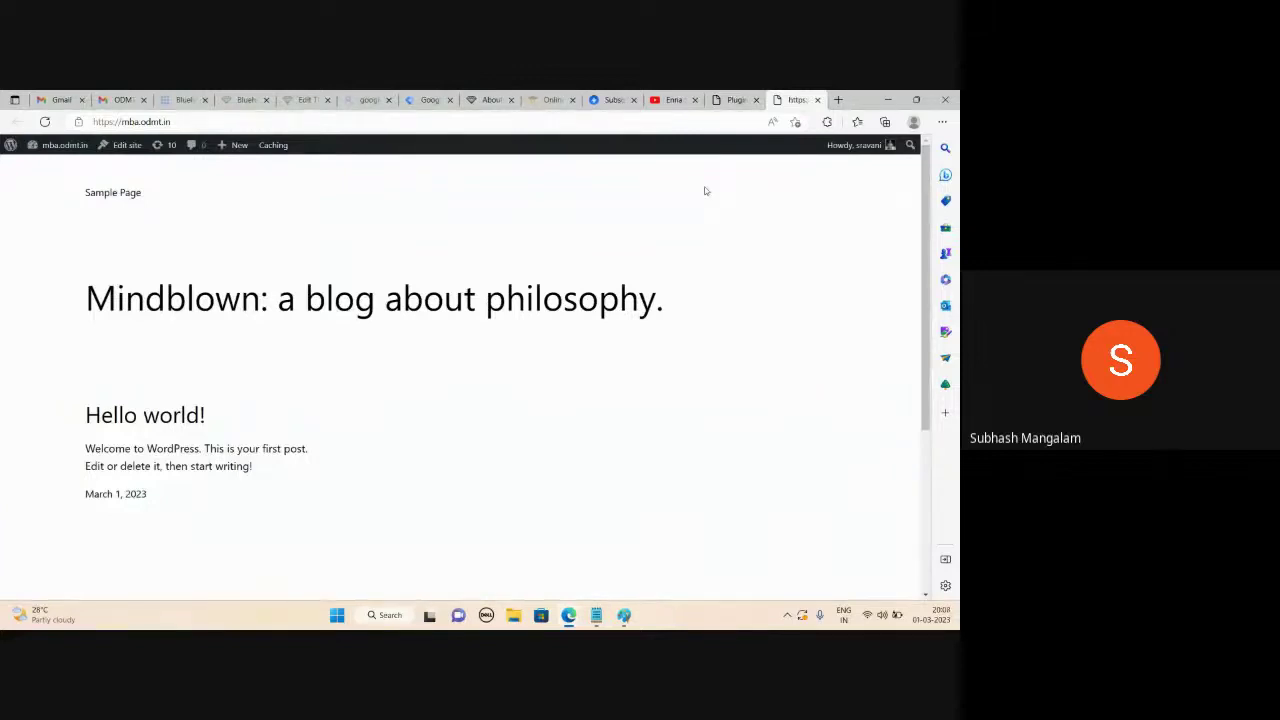
click(838, 100)
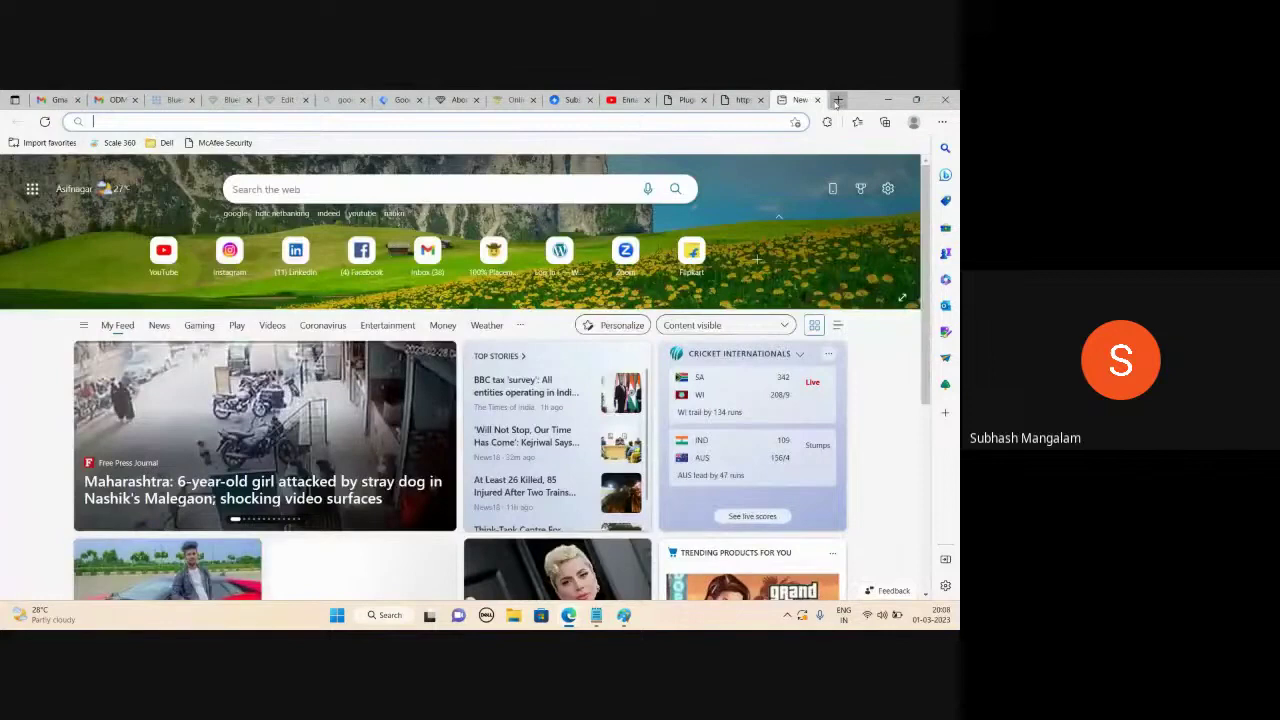
text(careerswitch.co.in)
key(Return)
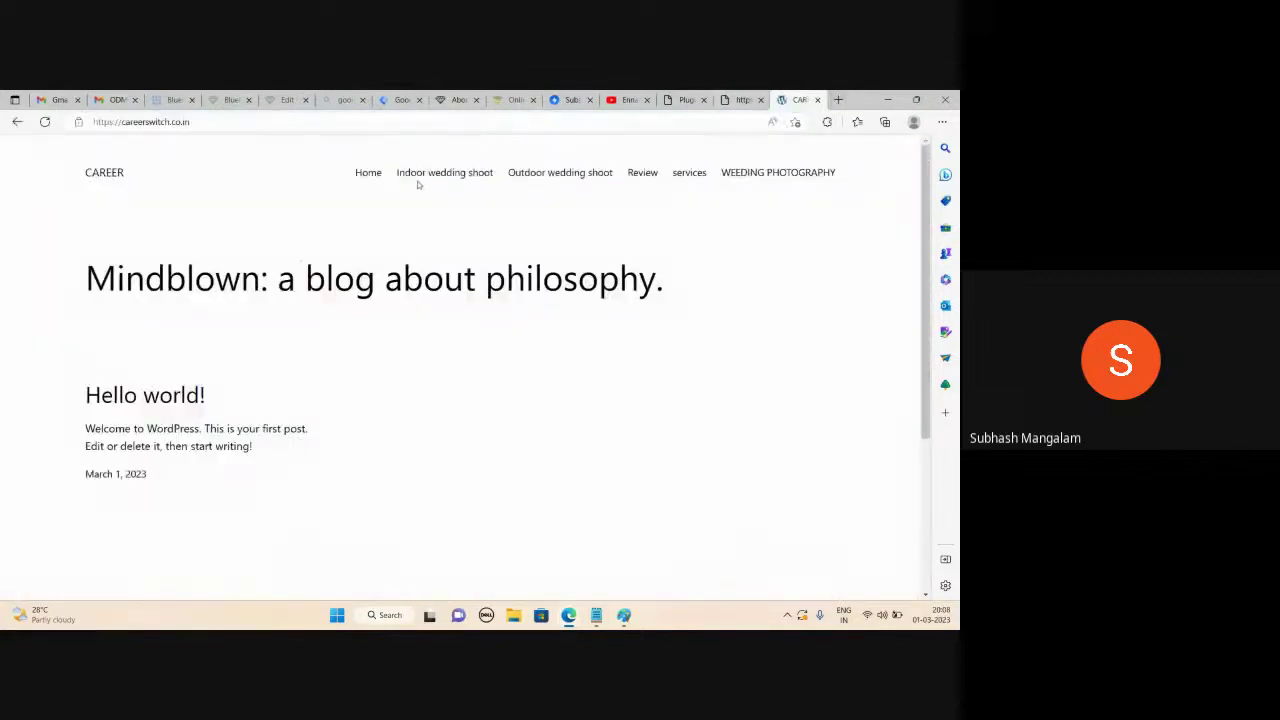
click(366, 176)
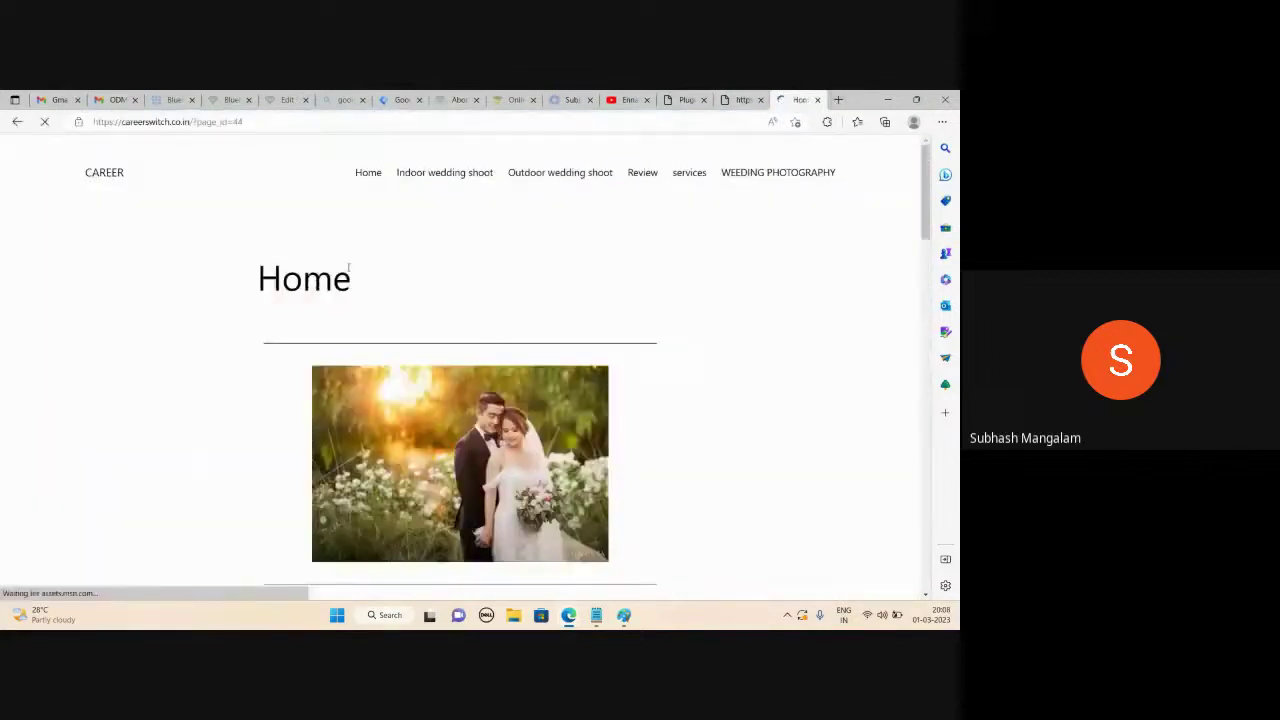
scroll(354, 309, down, 2)
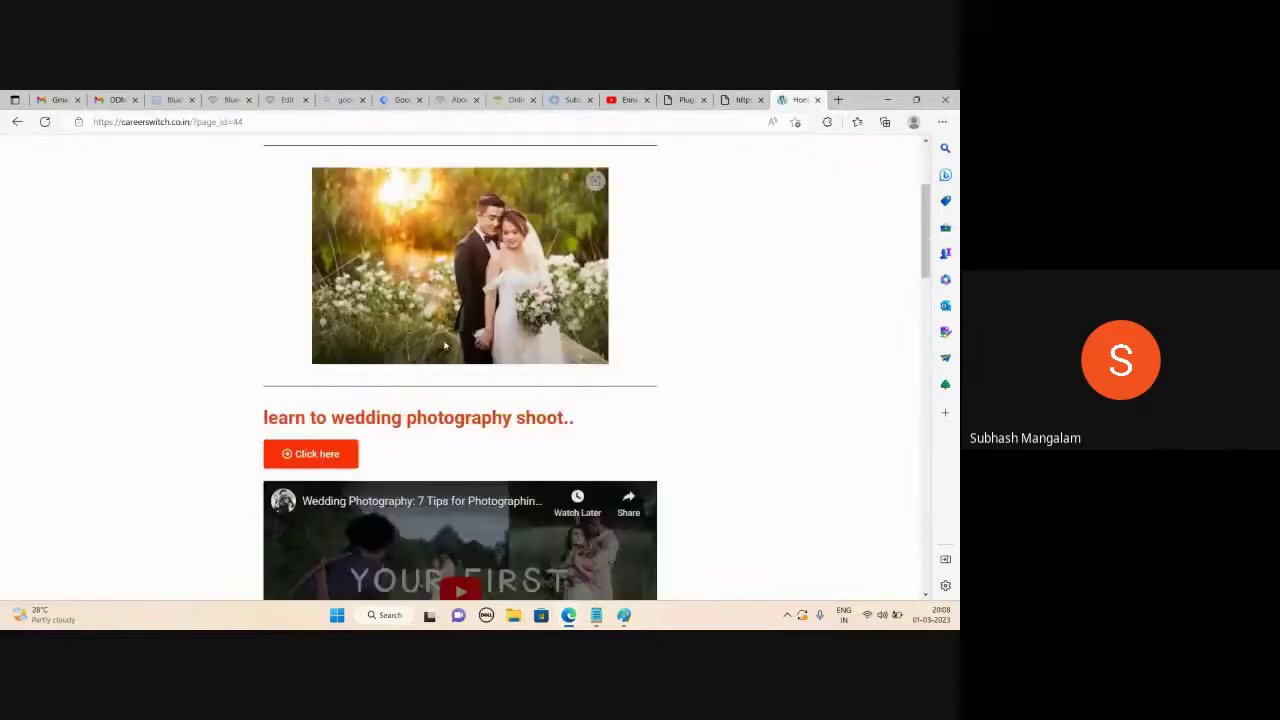
scroll(452, 345, down, 5)
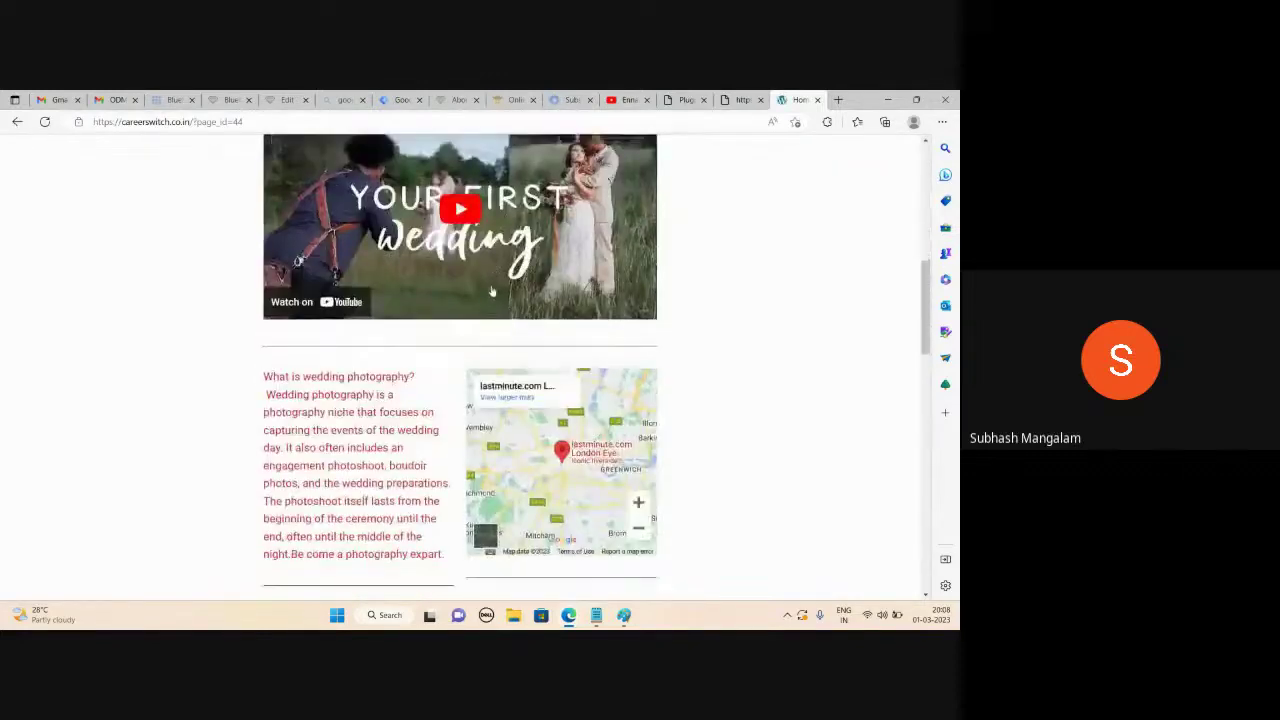
scroll(492, 290, down, 10)
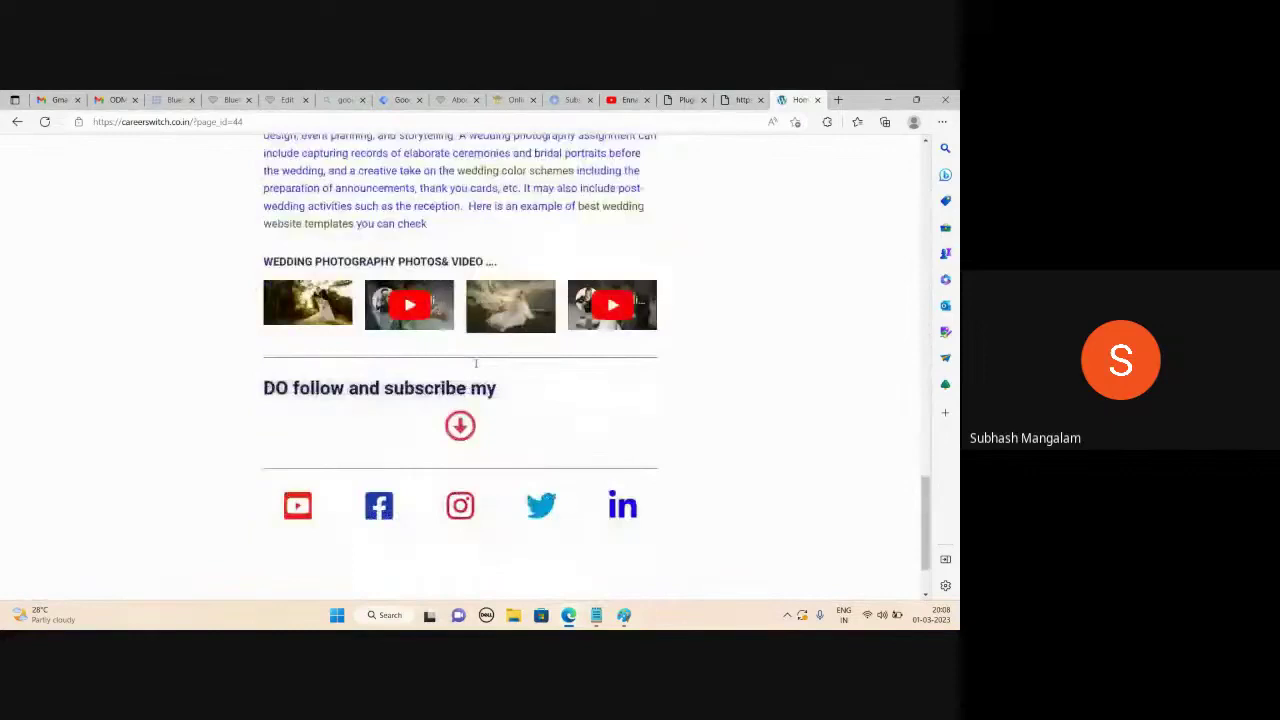
scroll(476, 363, up, 15)
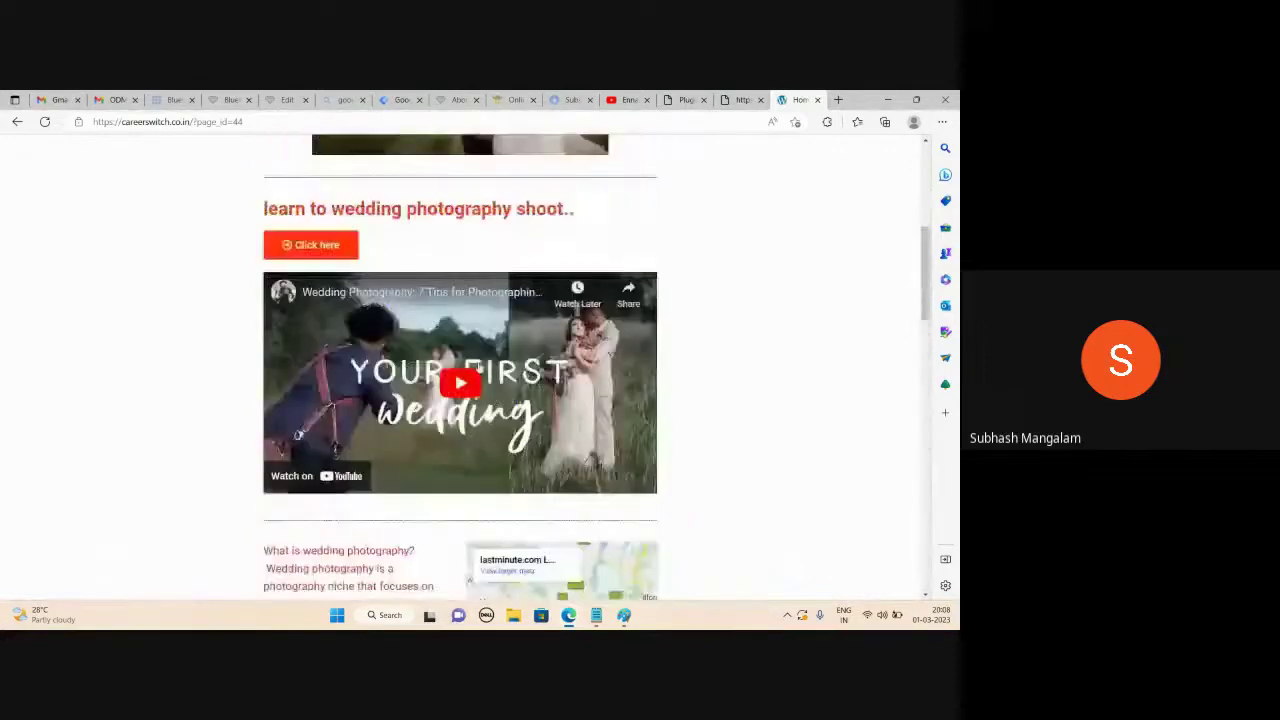
click(742, 99)
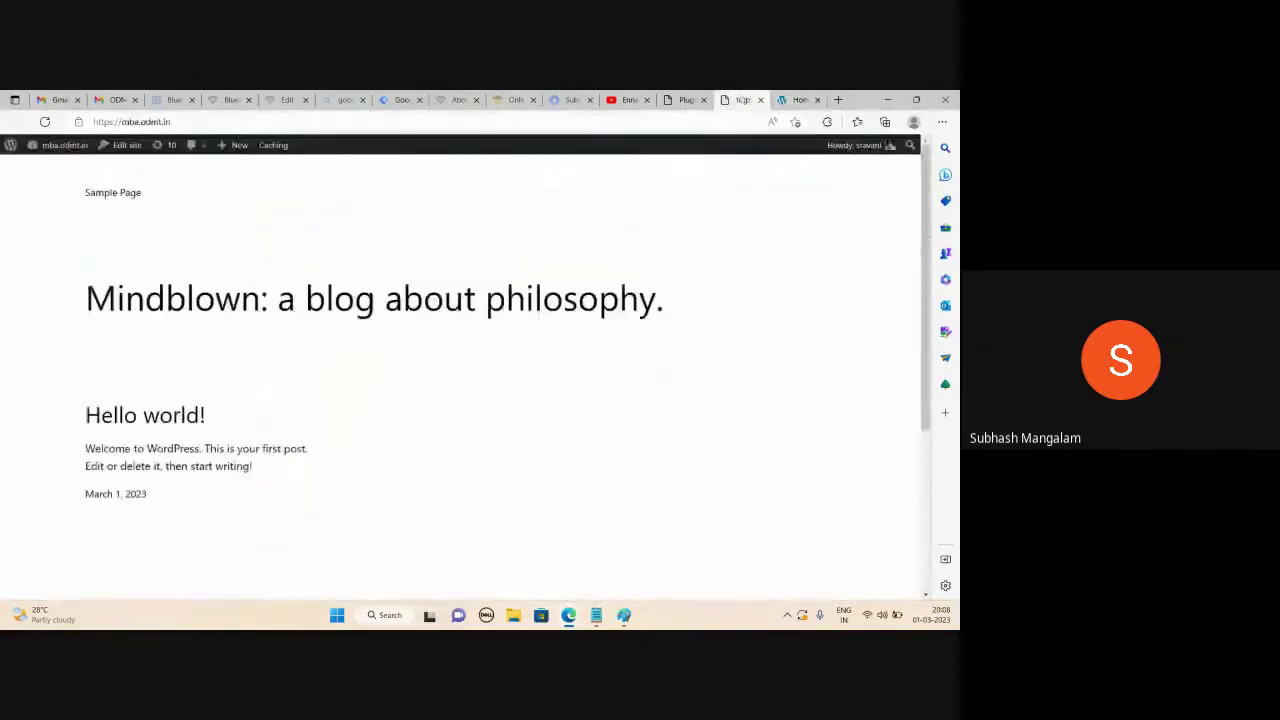
click(817, 99)
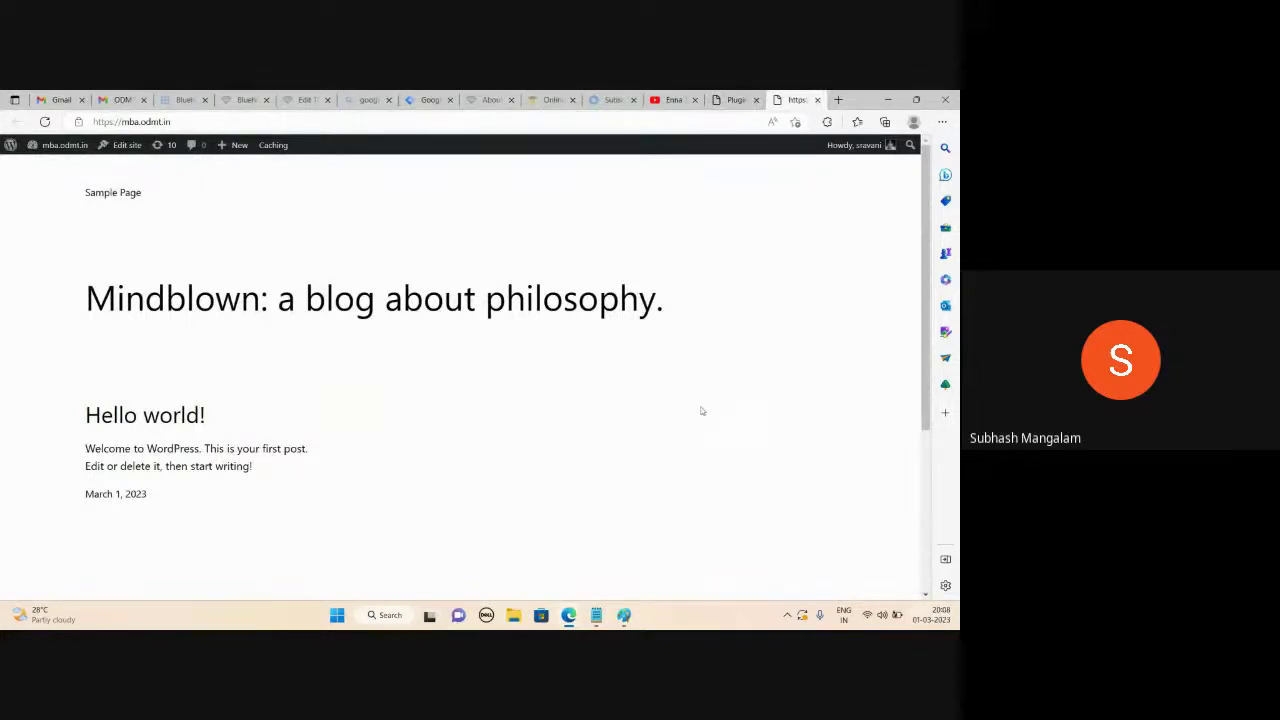
Return to the Plugins admin tab and go to Appearance > Themes
click(735, 101)
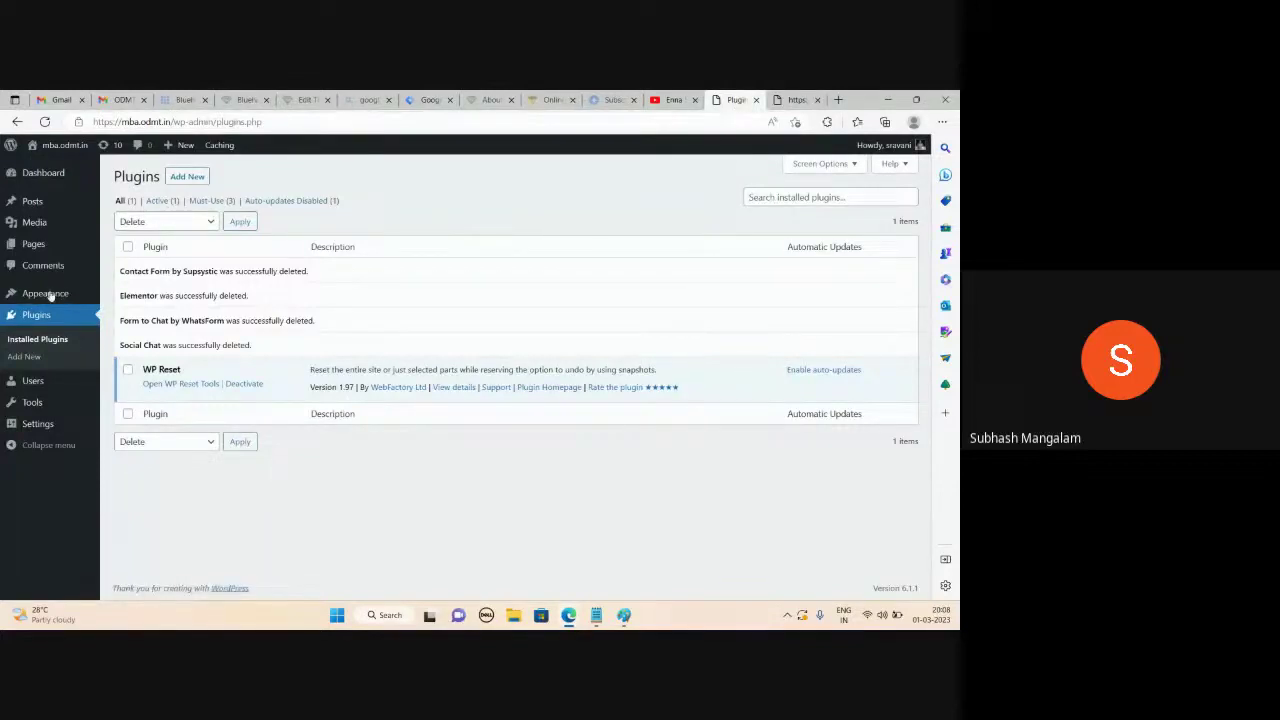
mouse_move(45, 293)
click(125, 296)
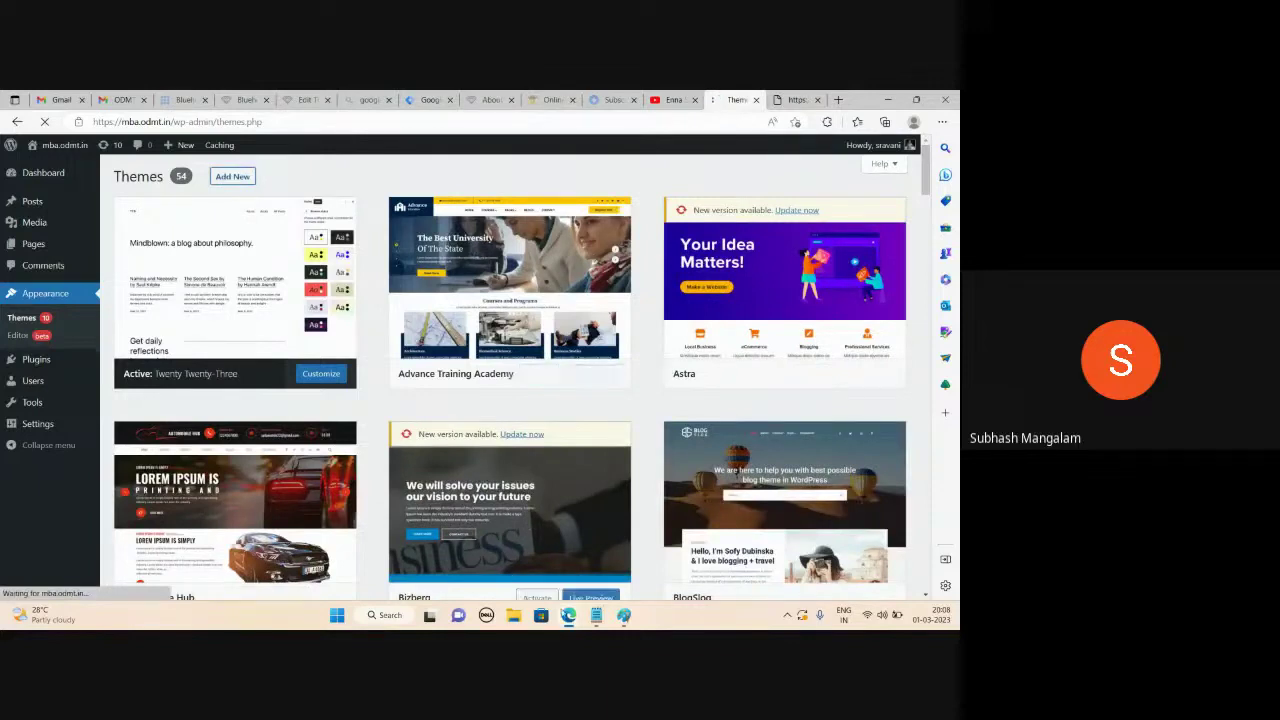
Search the theme directory for 'astra' and activate the Astra theme
mouse_move(568, 618)
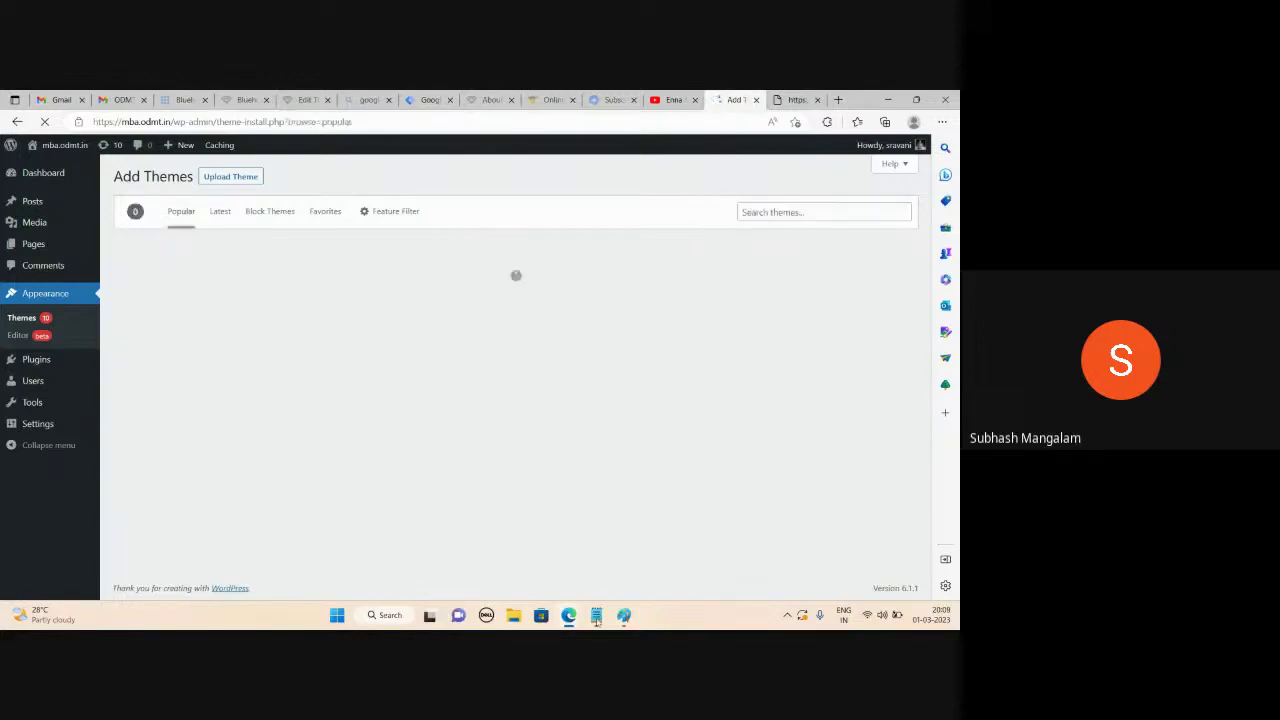
click(754, 212)
text(a)
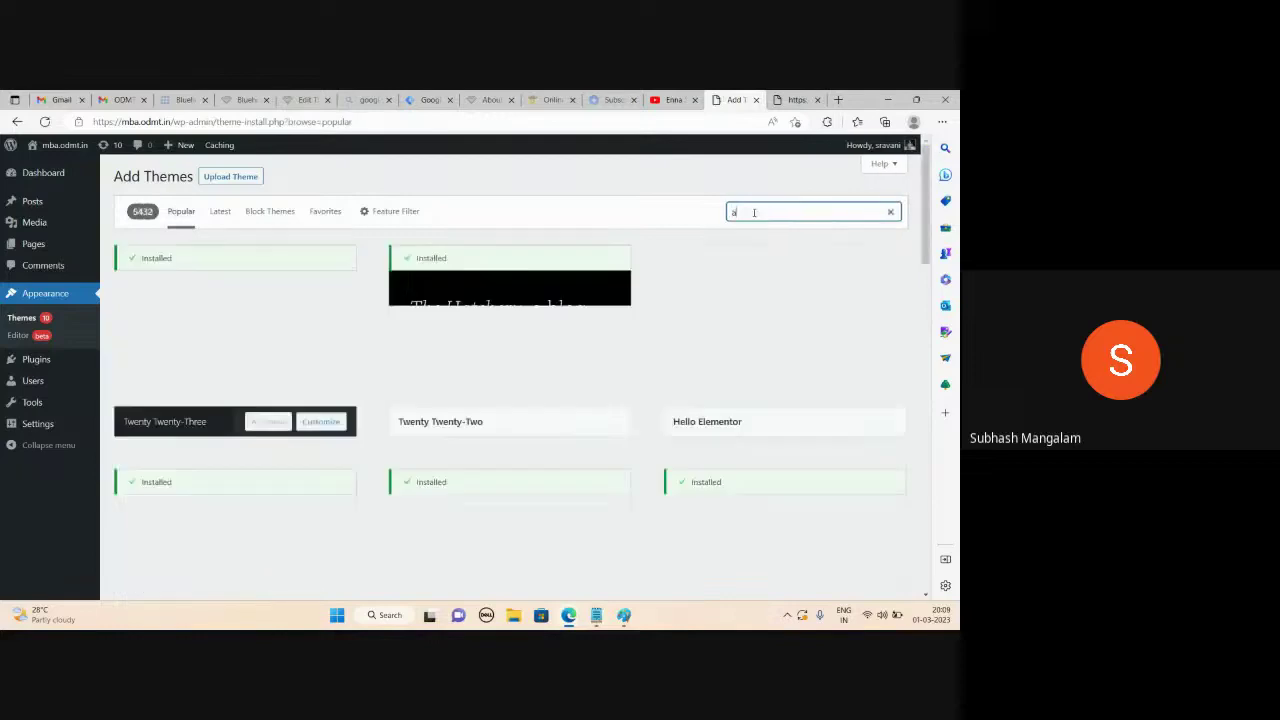
text(stra)
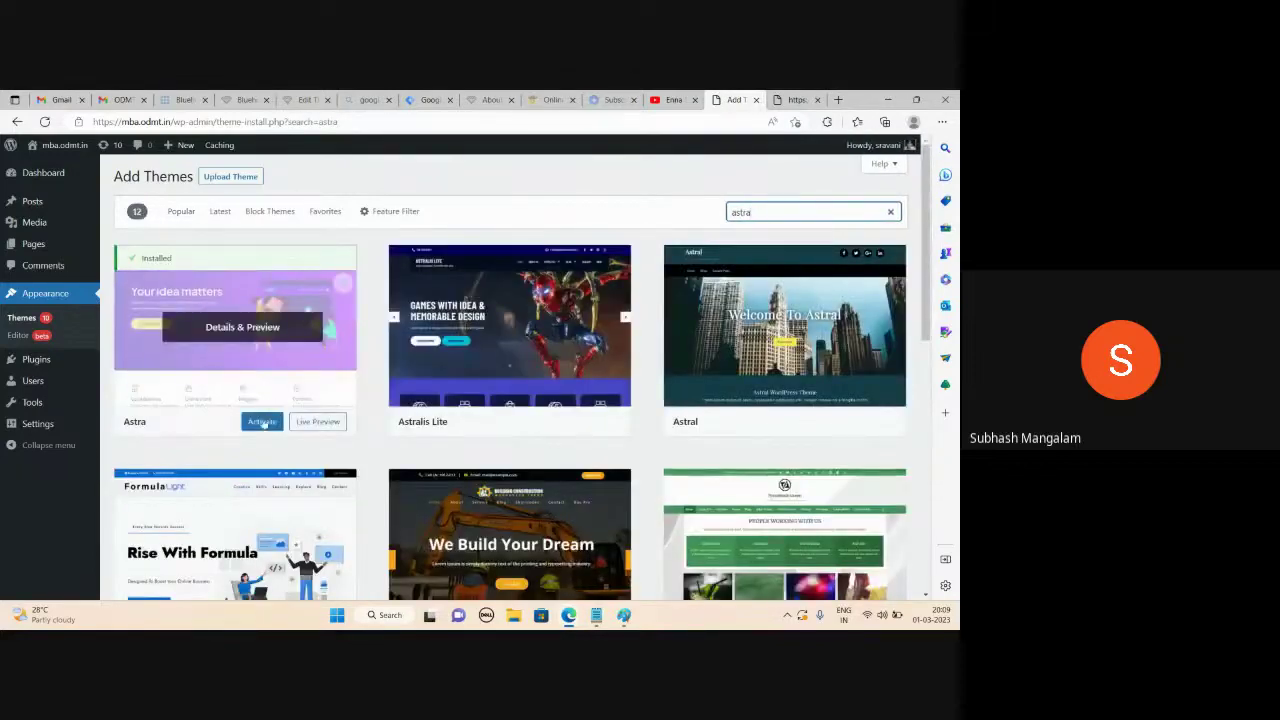
click(262, 421)
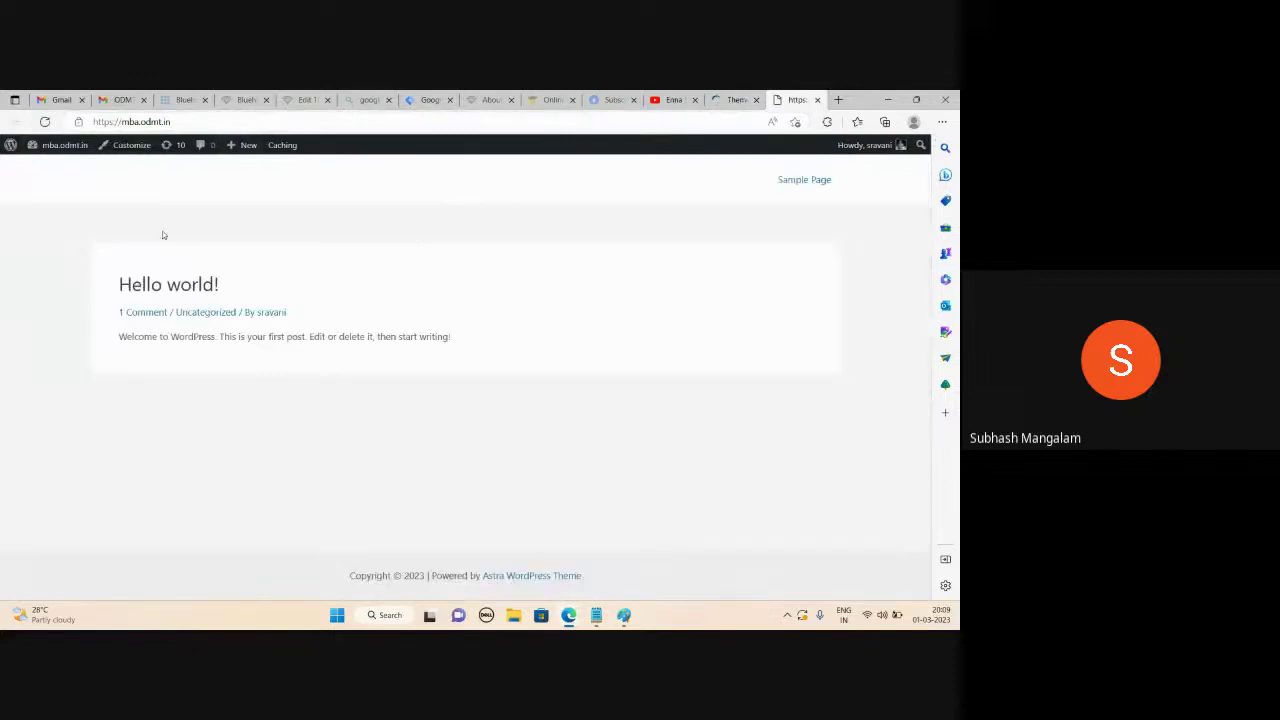
Back on the Themes page with Astra active, go to Appearance > Astra Options
click(734, 98)
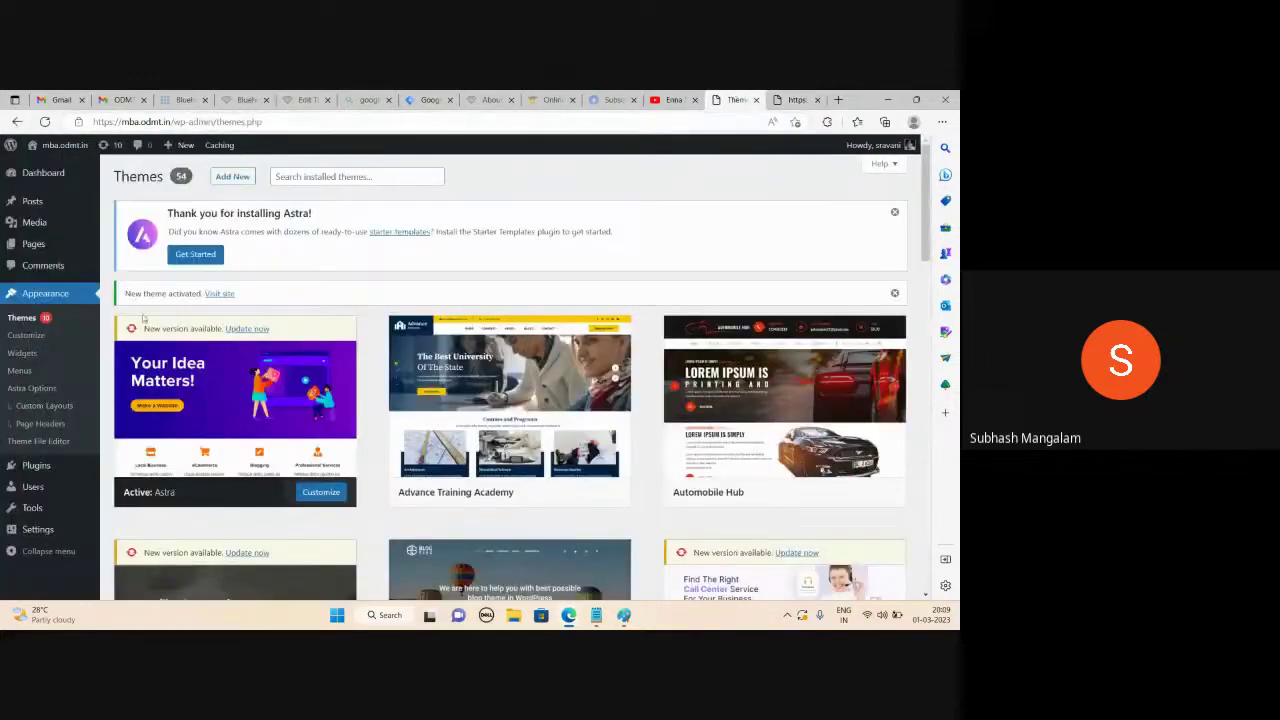
mouse_move(165, 380)
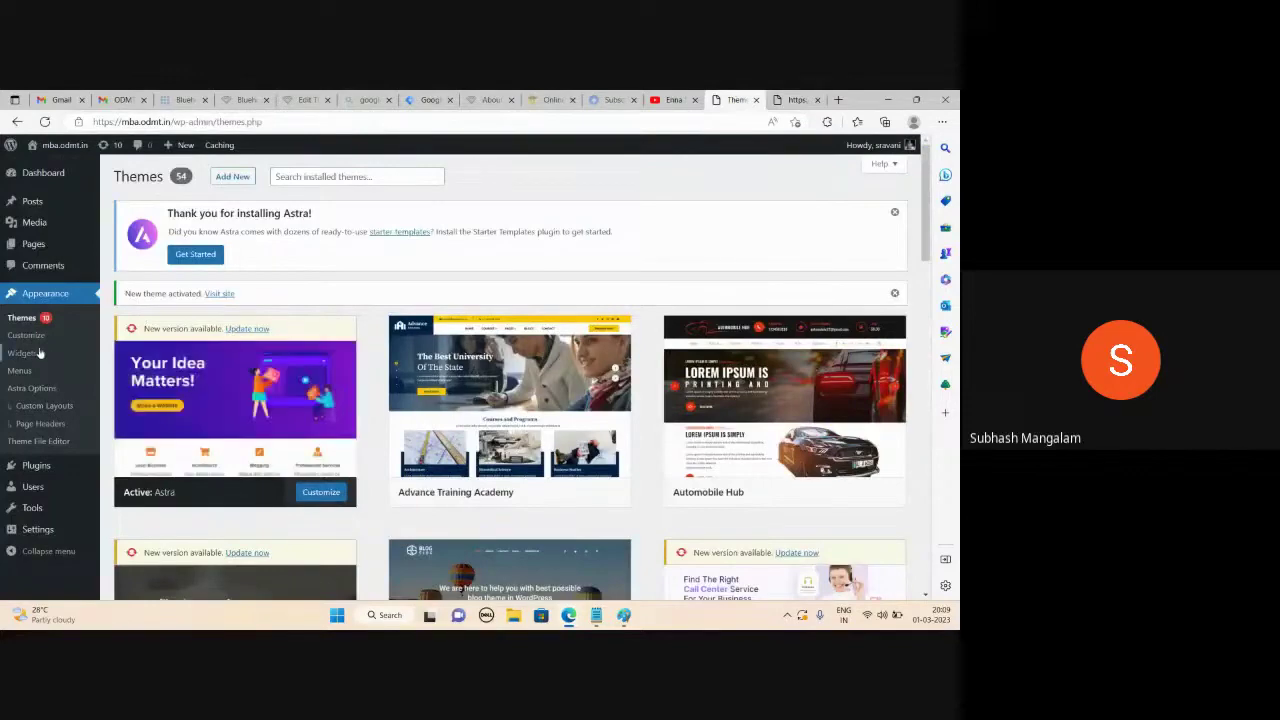
scroll(52, 366, down, 2)
scroll(52, 366, up, 2)
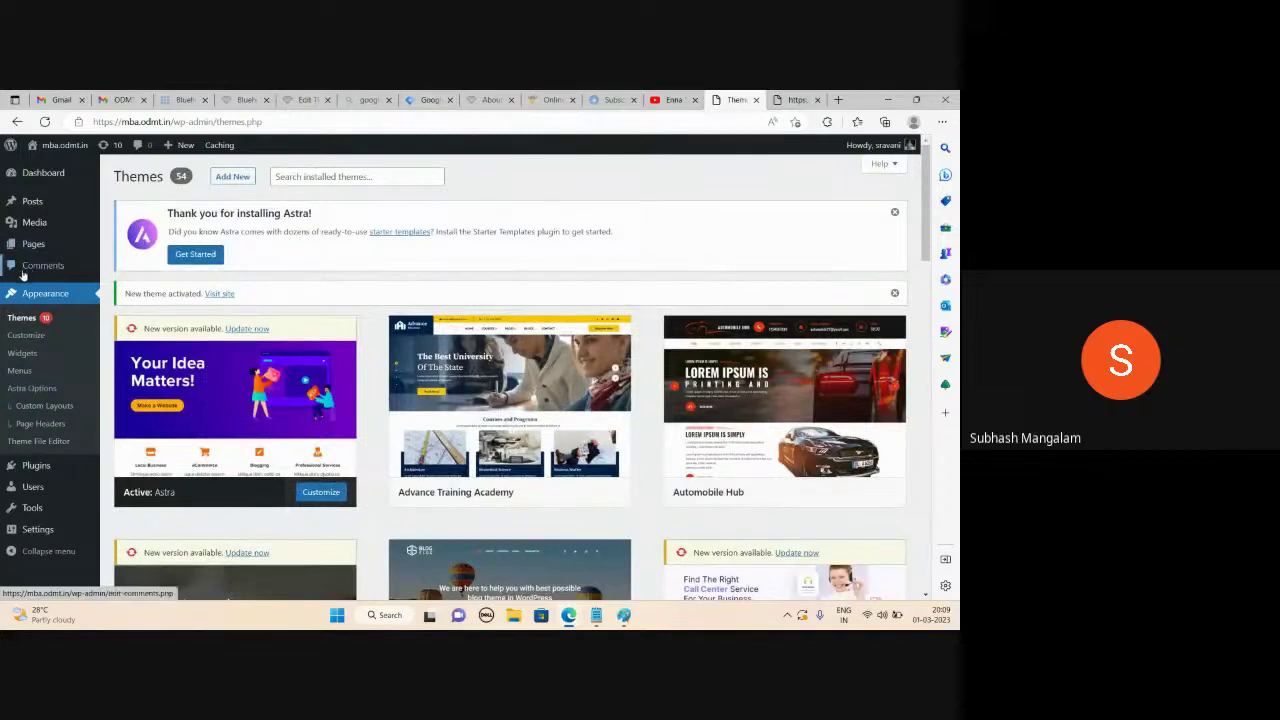
click(32, 392)
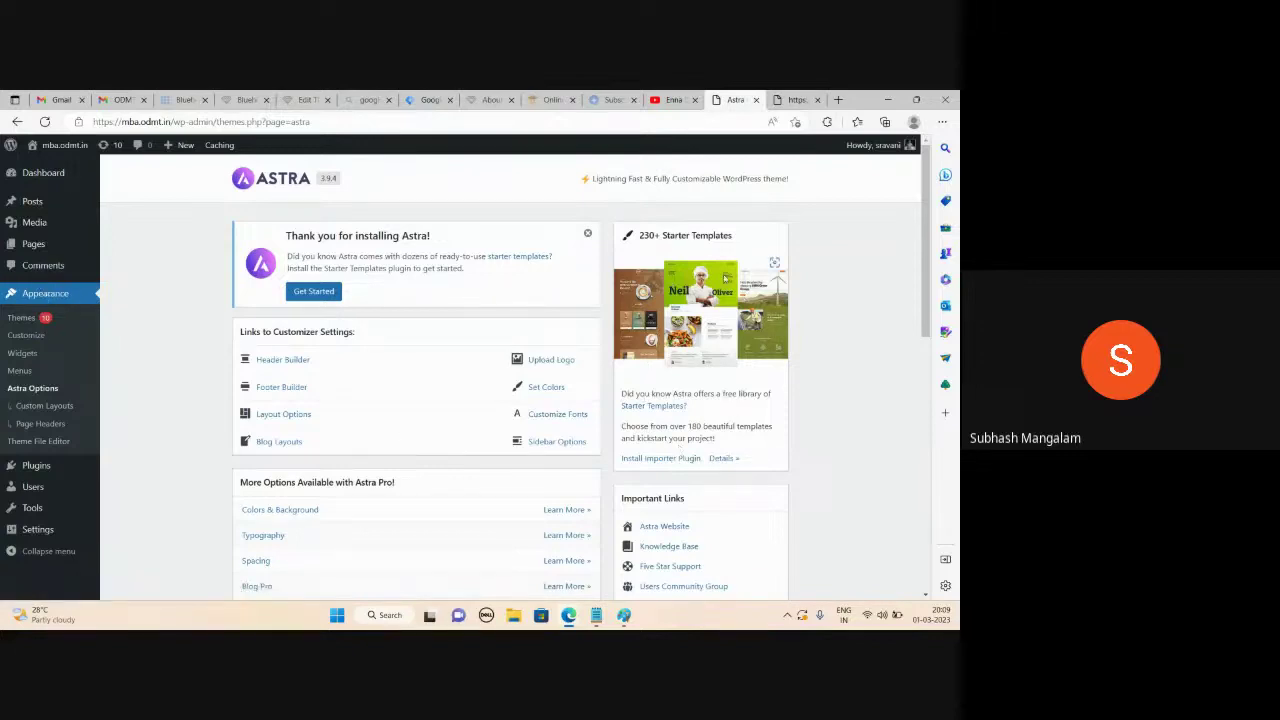
Install the Starter Templates importer plugin from the Astra Options page
click(667, 460)
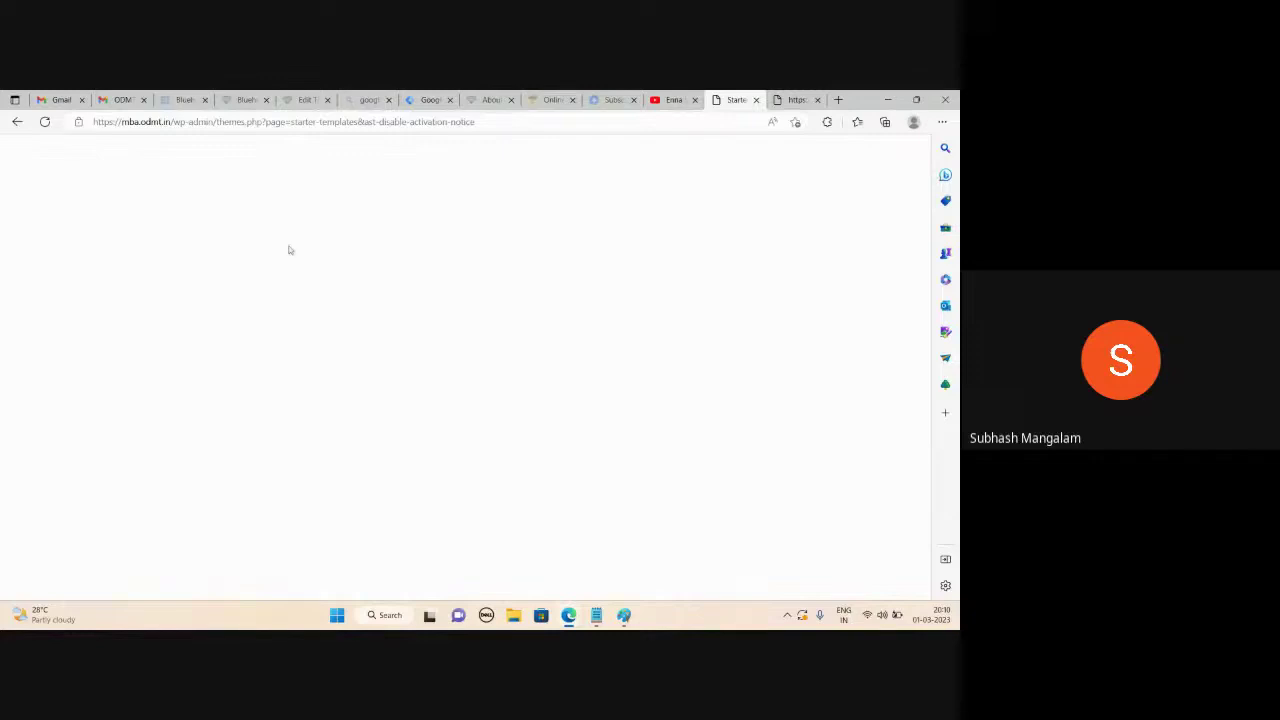
Reload the blank Starter Templates page, close the audio tab, and go back to Astra Options
click(45, 122)
click(83, 100)
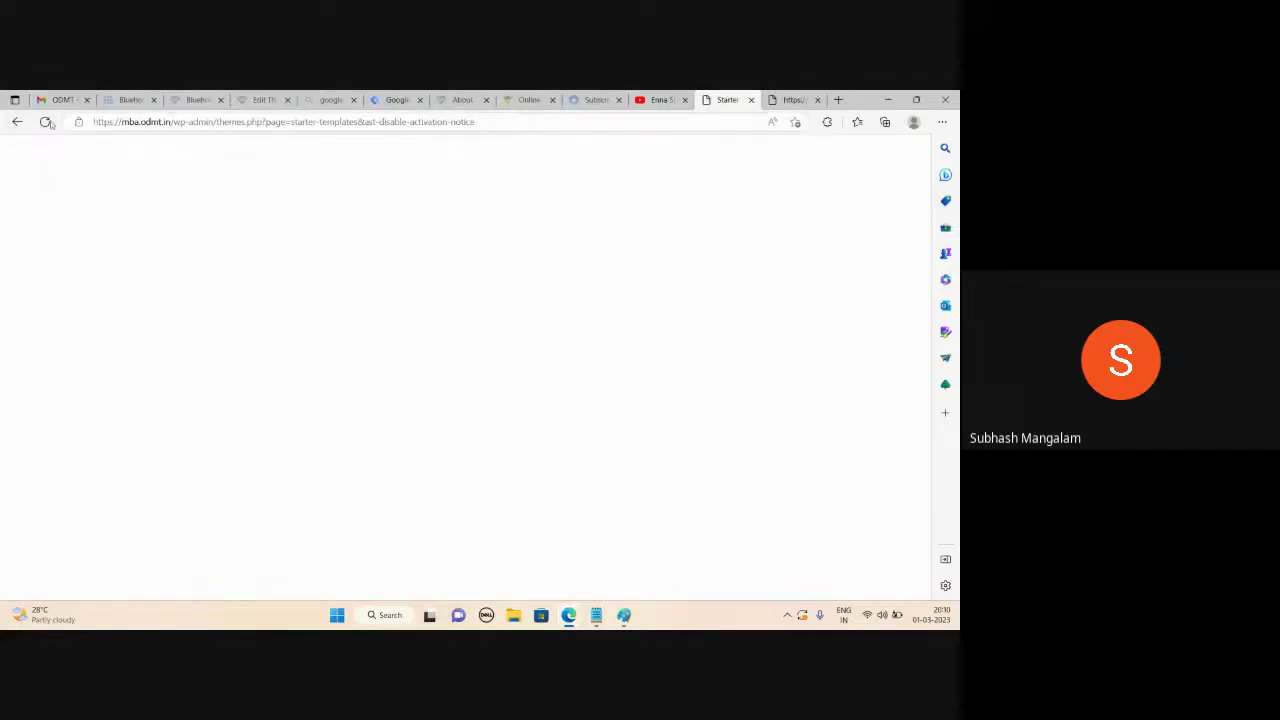
click(16, 121)
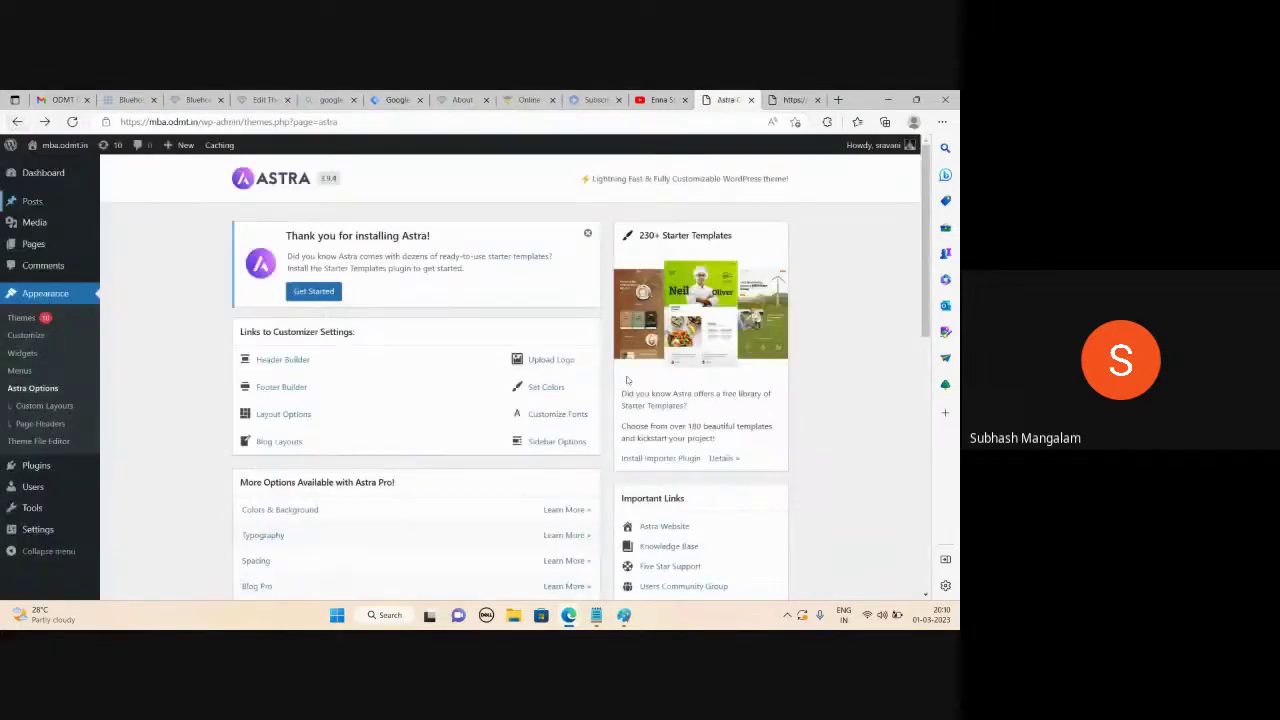
Reload Astra Options and open the 230+ Starter Templates library via 'See Library'
click(72, 121)
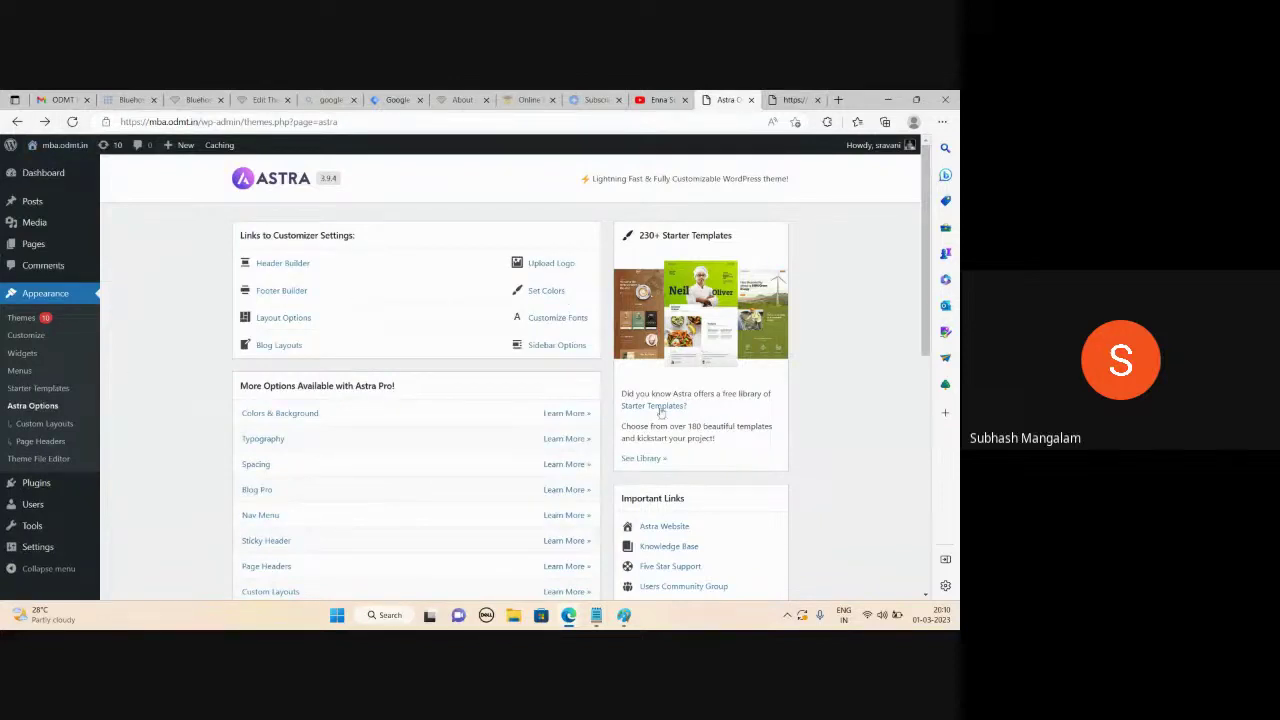
click(650, 459)
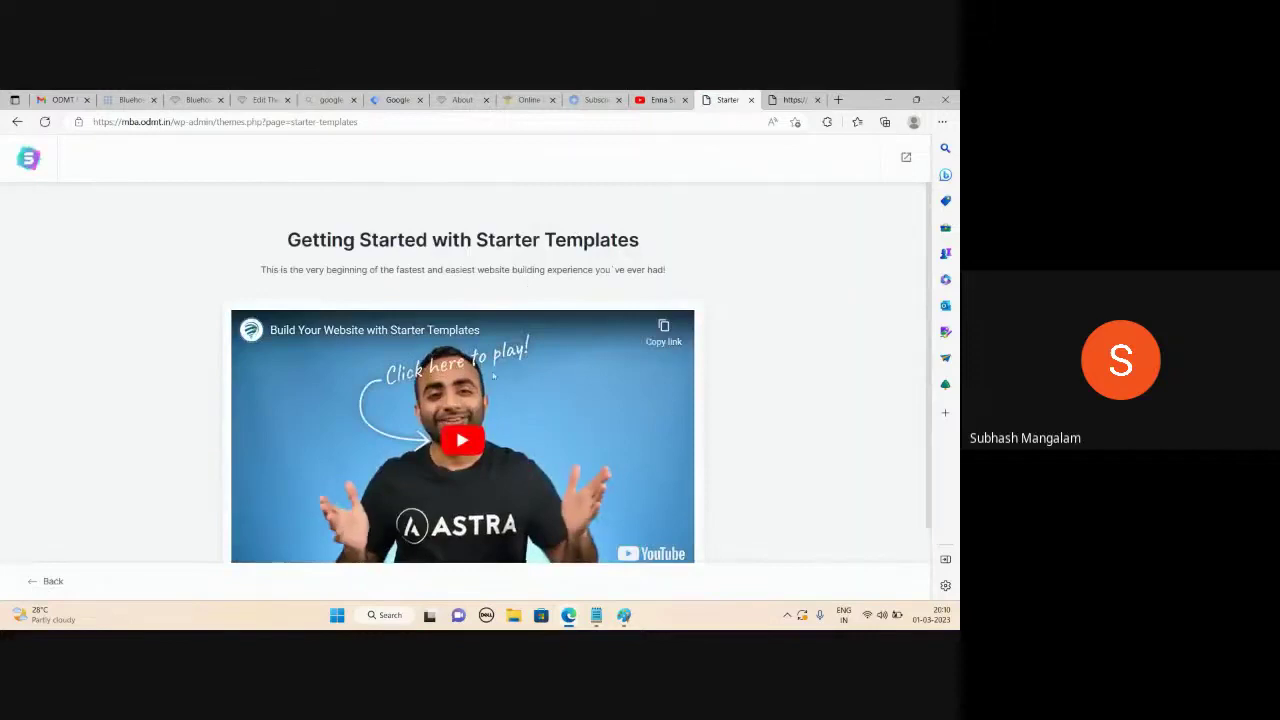
scroll(622, 305, down, 1)
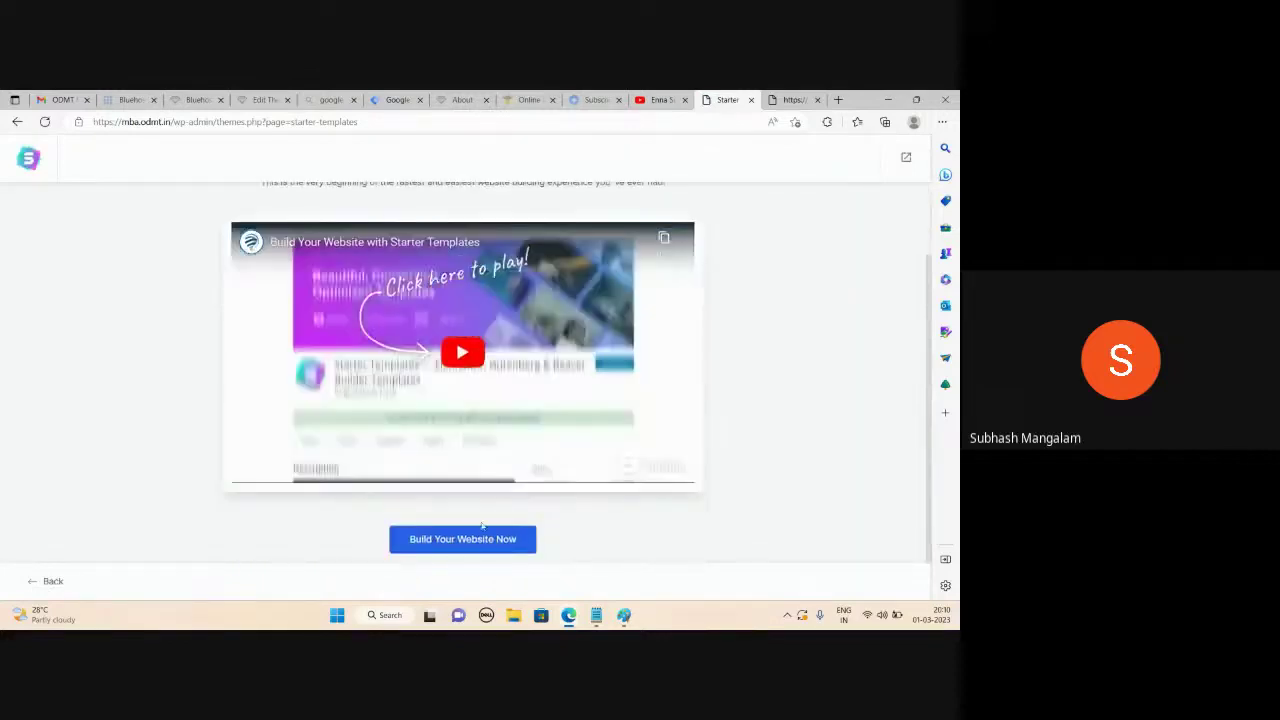
Start building the website from a starter template with Elementor as the page builder
click(471, 540)
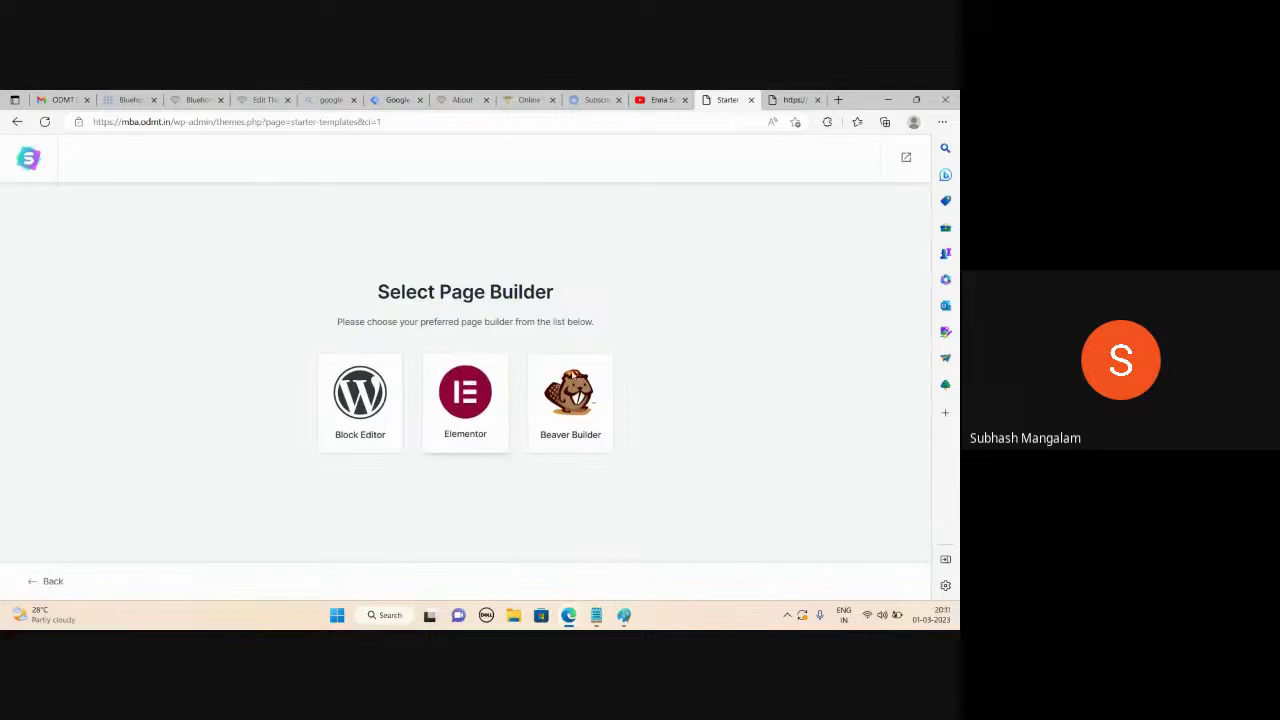
click(465, 400)
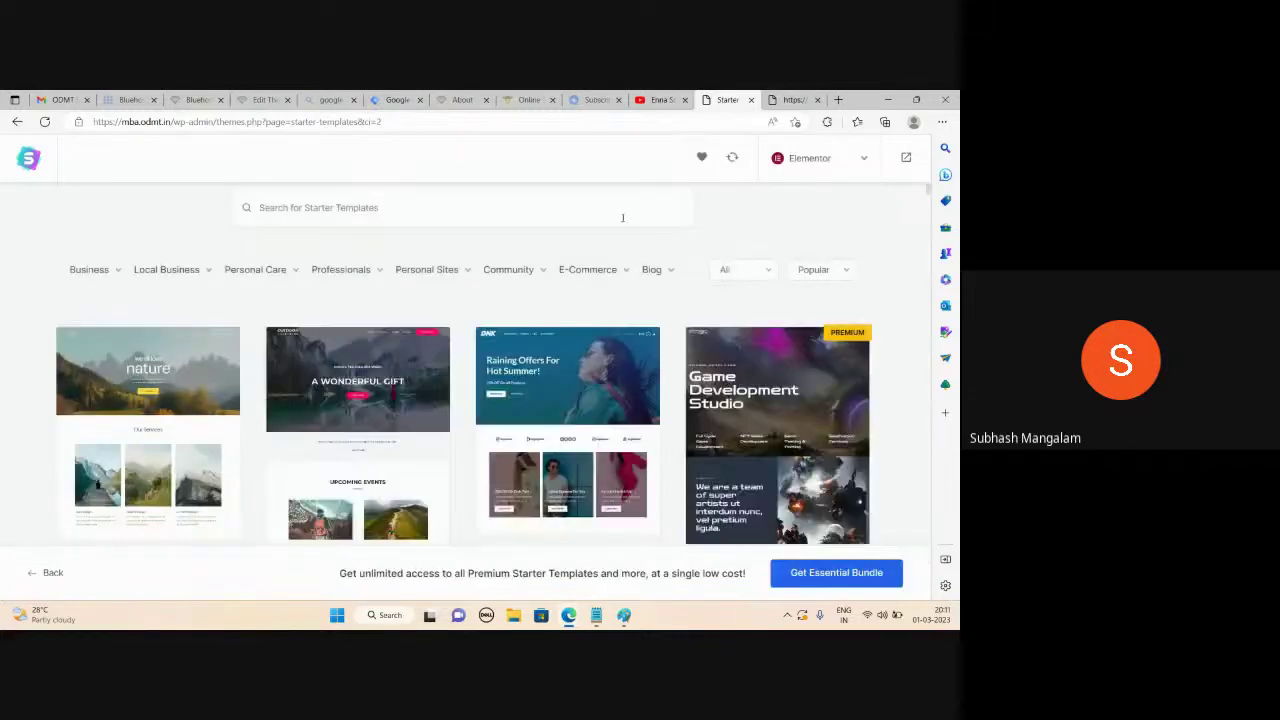
scroll(361, 289, down, 2)
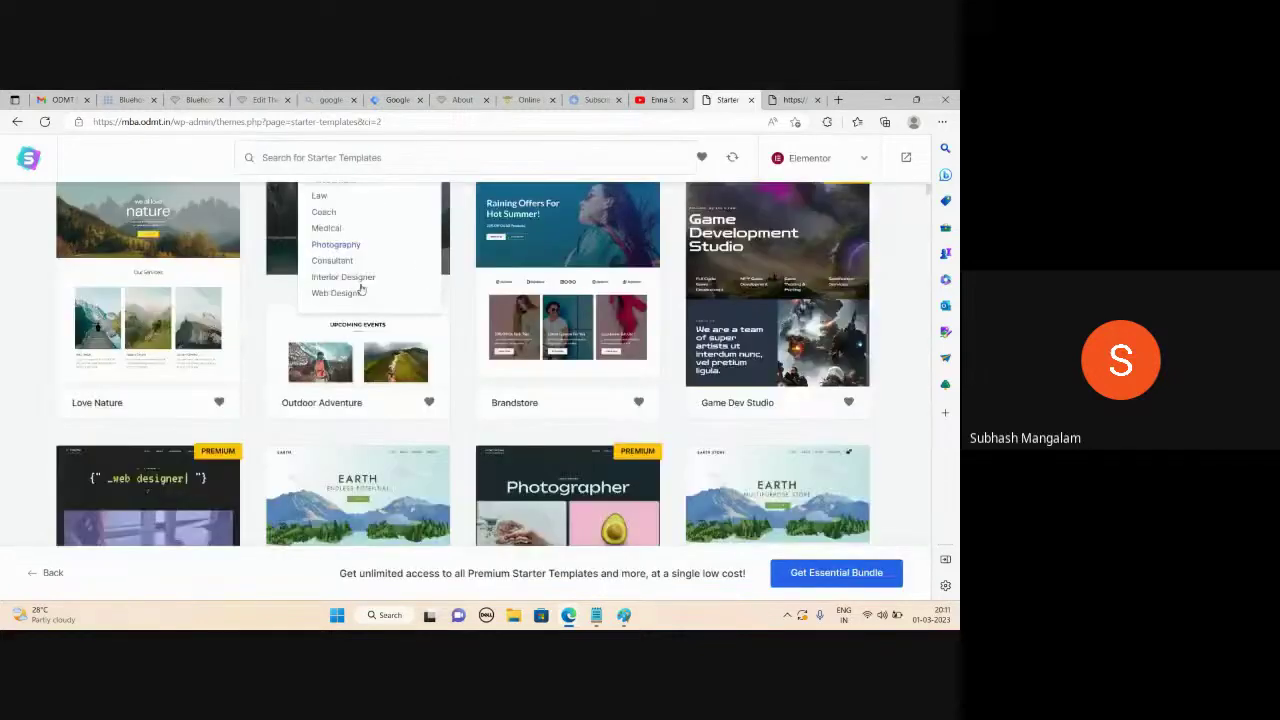
scroll(370, 283, down, 5)
scroll(385, 278, down, 3)
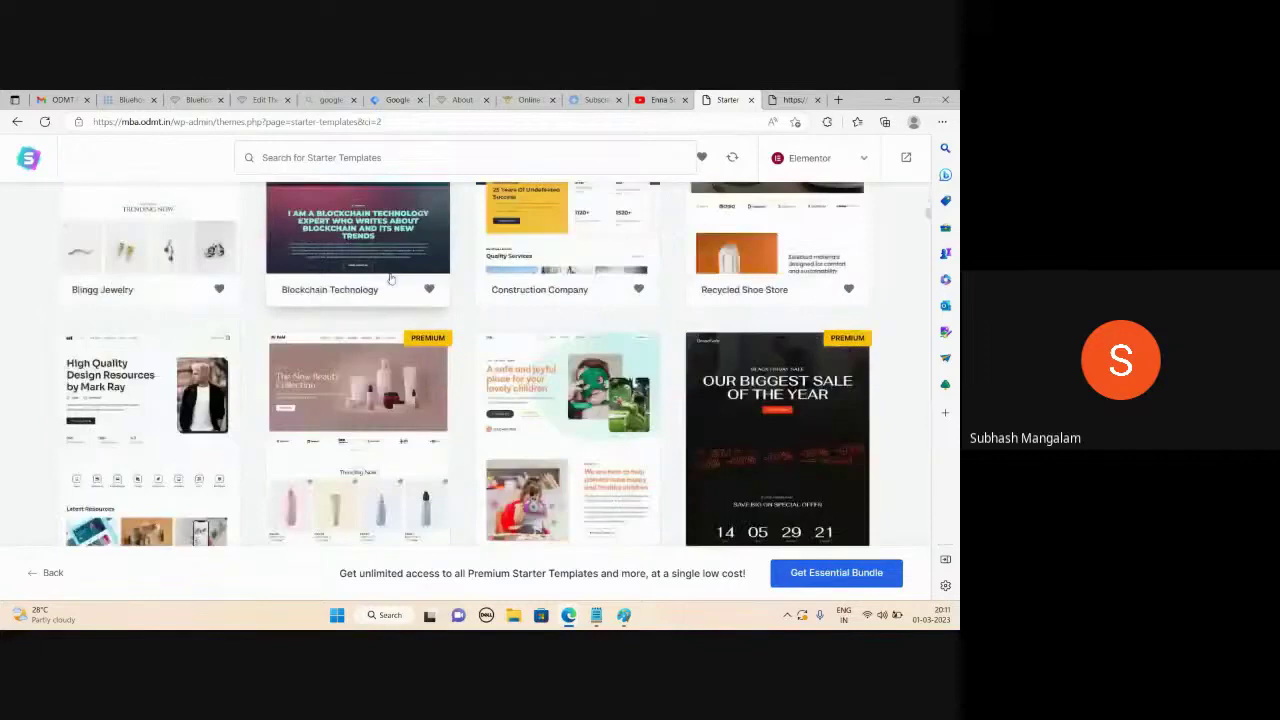
scroll(390, 278, down, 3)
scroll(396, 283, up, 3)
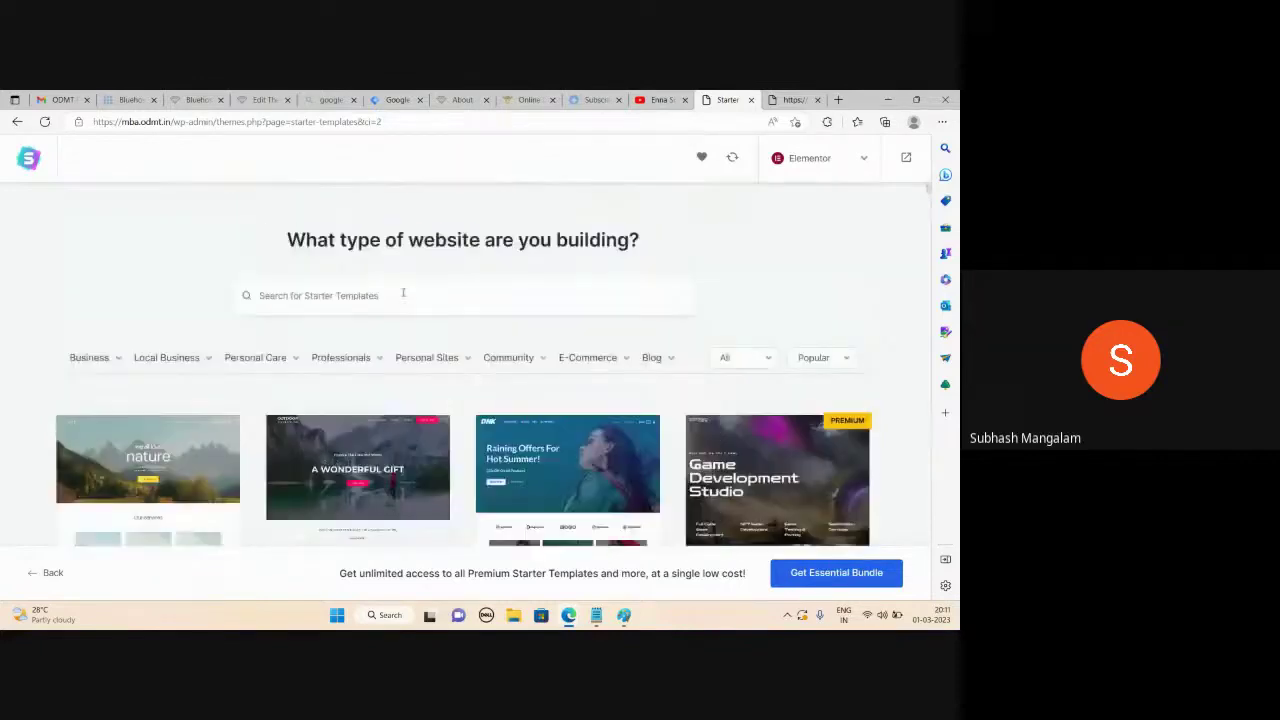
scroll(600, 360, down, 2)
scroll(306, 422, down, 2)
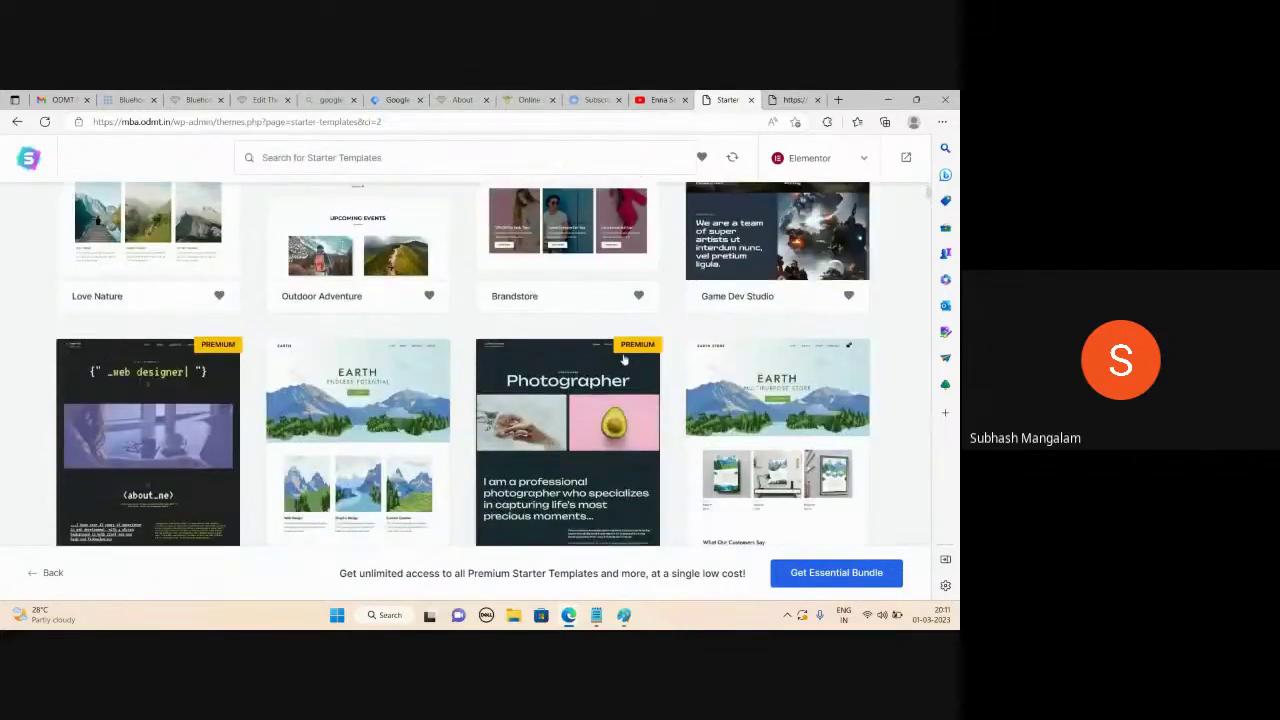
scroll(368, 340, up, 4)
scroll(460, 245, down, 1)
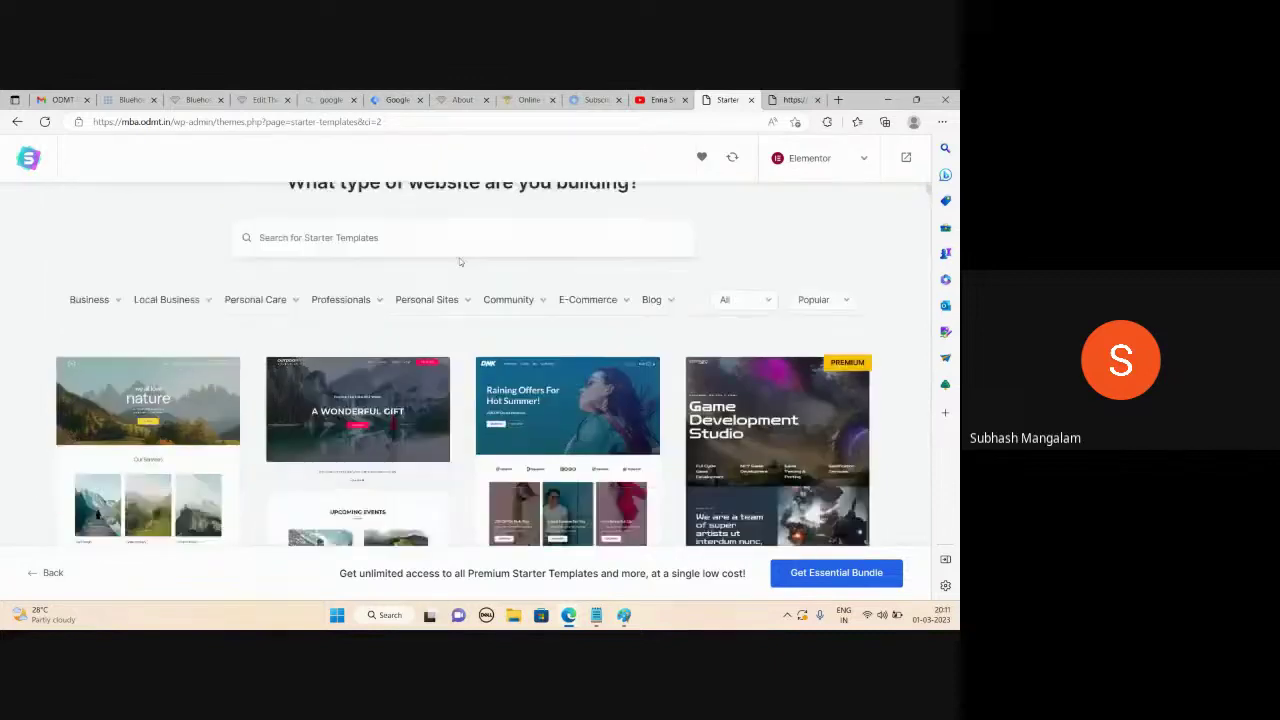
Filter the template gallery to the Personal Sites > Photographer category
mouse_move(108, 303)
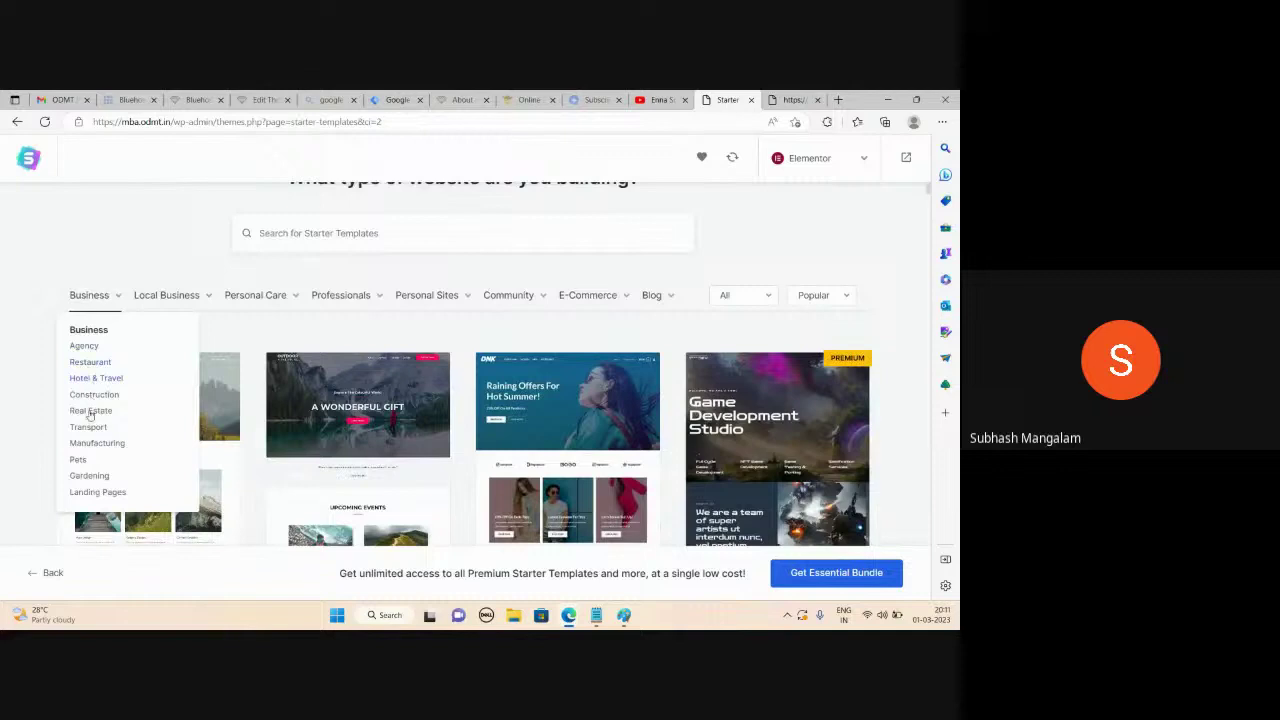
mouse_move(184, 297)
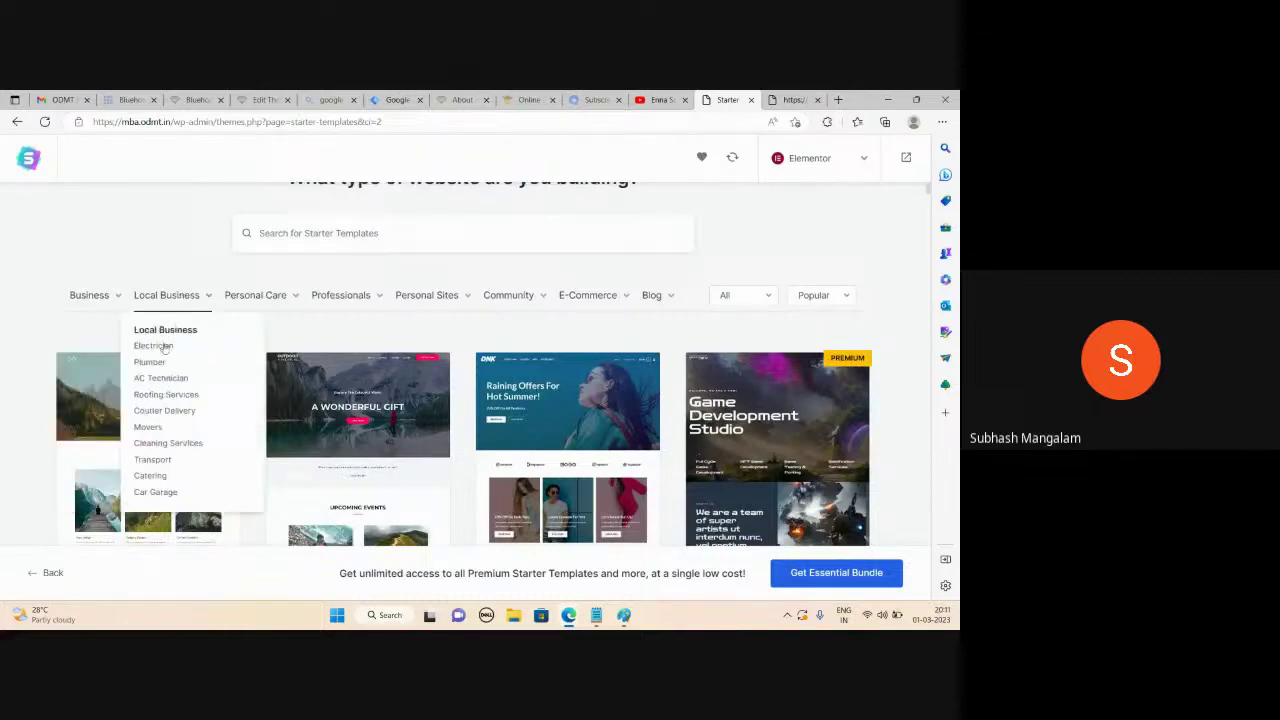
mouse_move(276, 297)
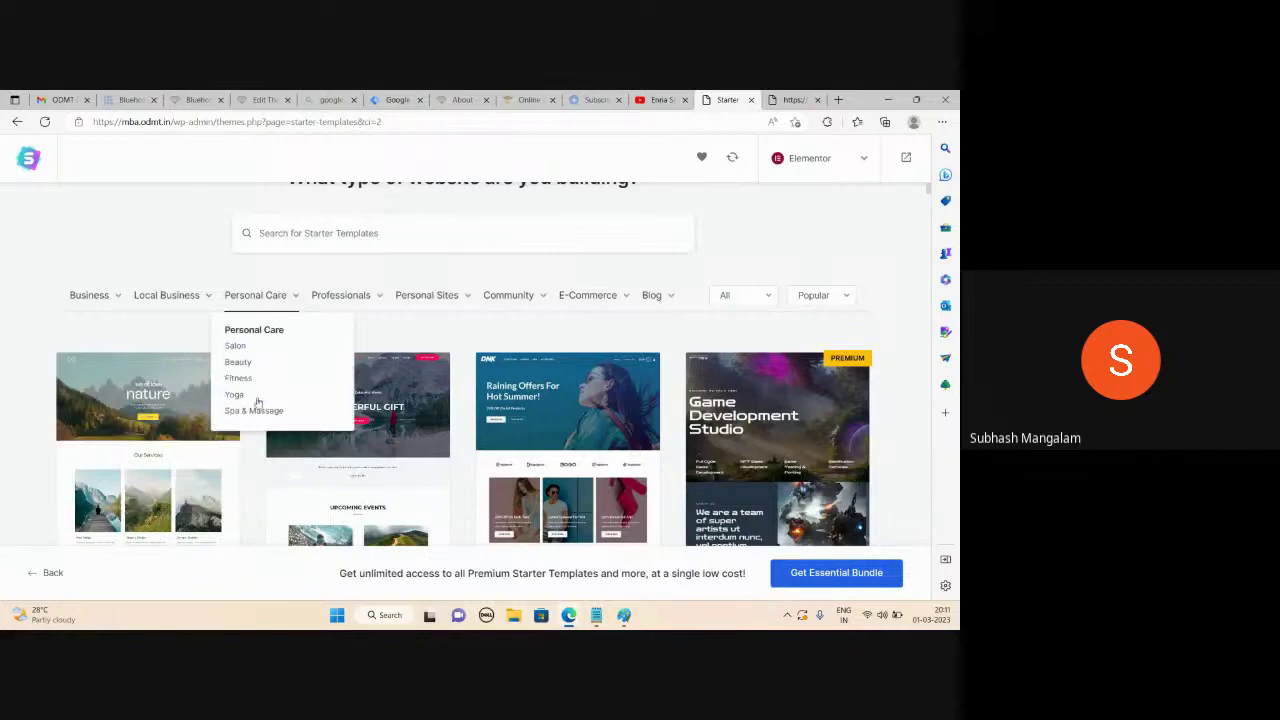
mouse_move(343, 313)
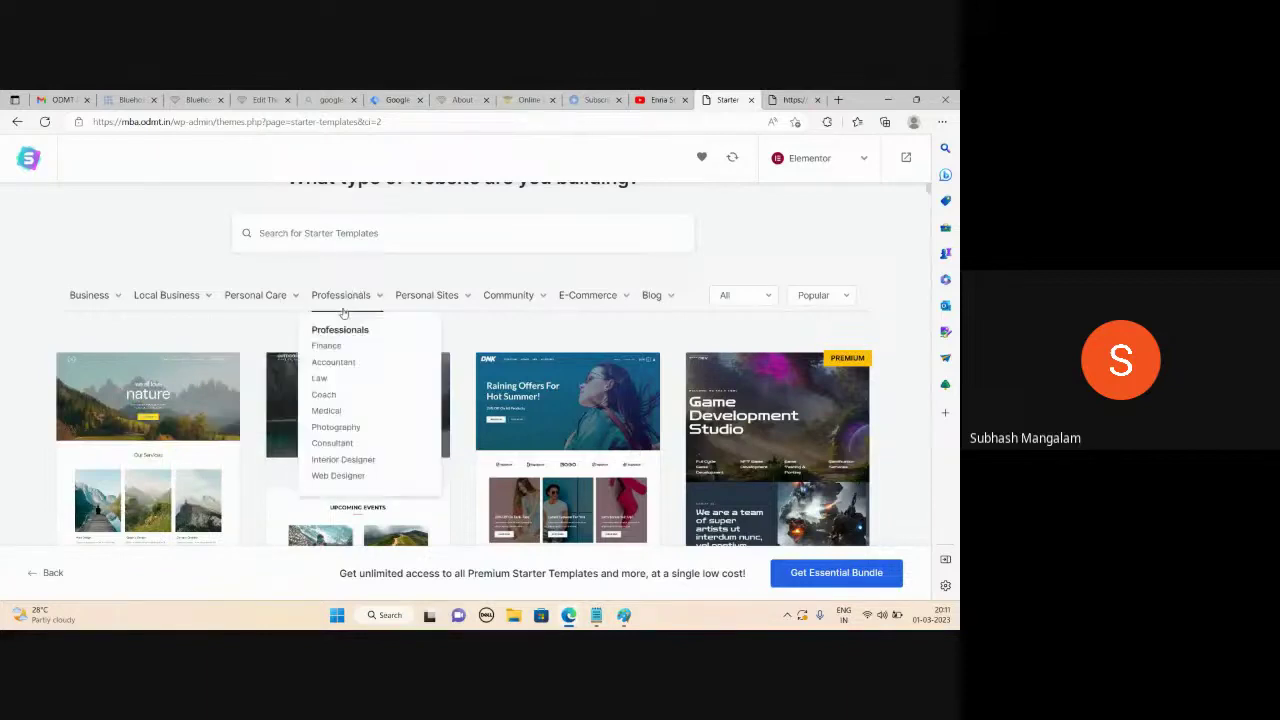
mouse_move(432, 303)
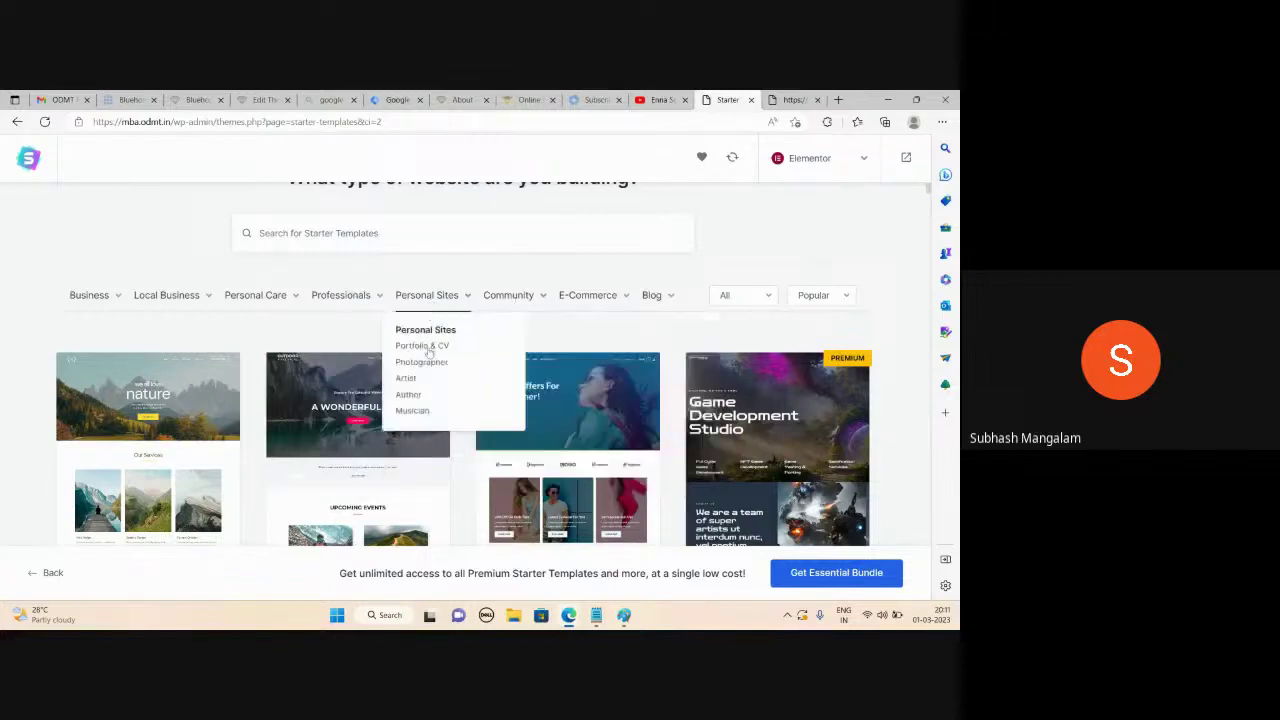
click(421, 364)
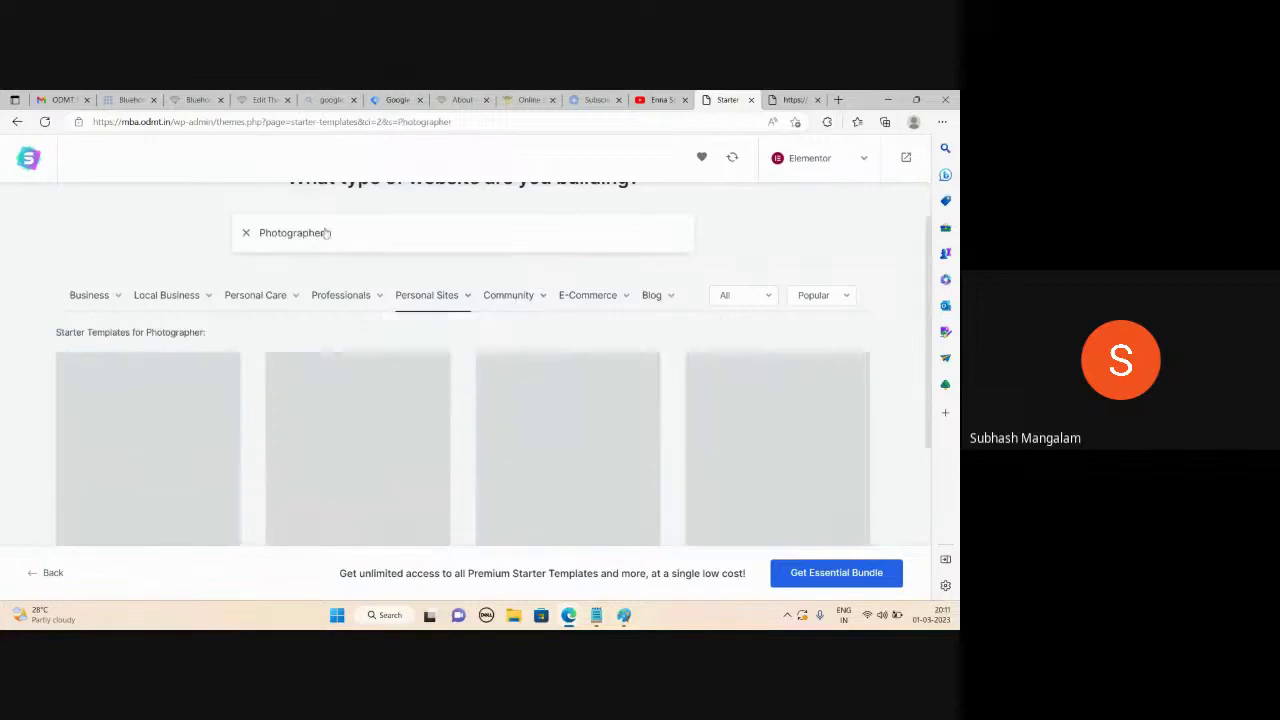
Browse the Photographer templates, then clear the 'Photographer' search query
scroll(299, 213, down, 3)
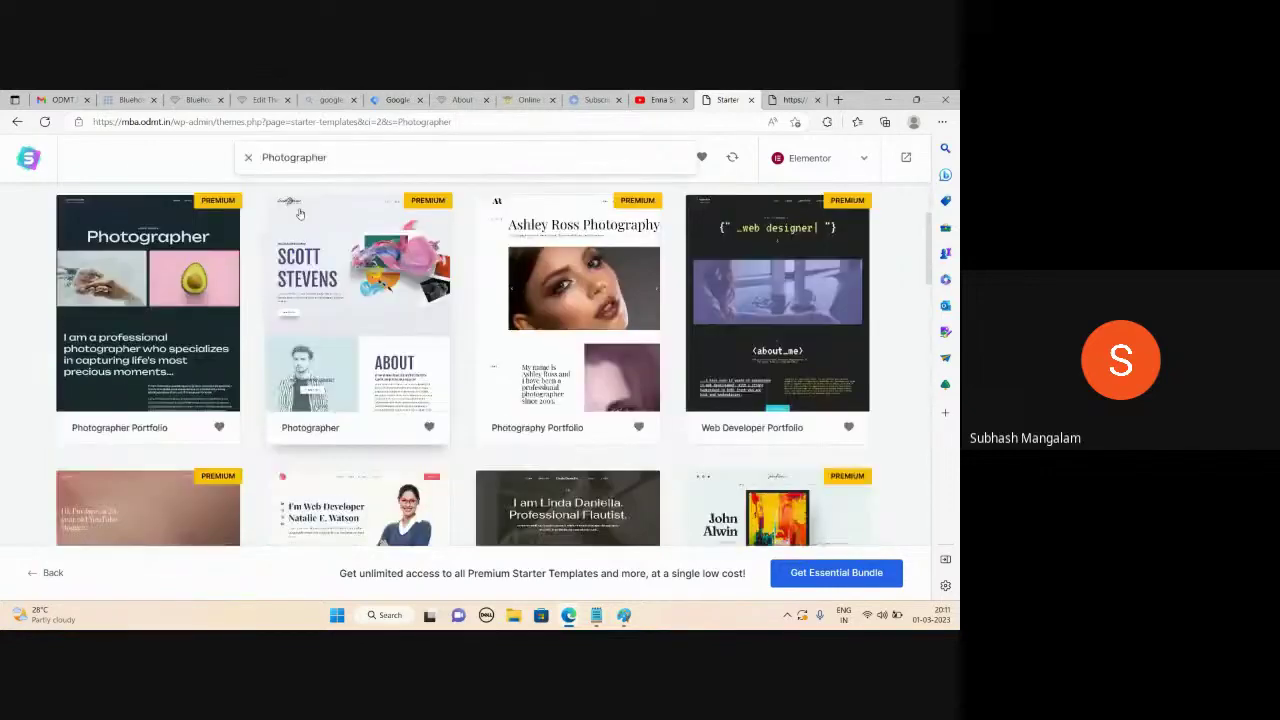
scroll(196, 440, down, 2)
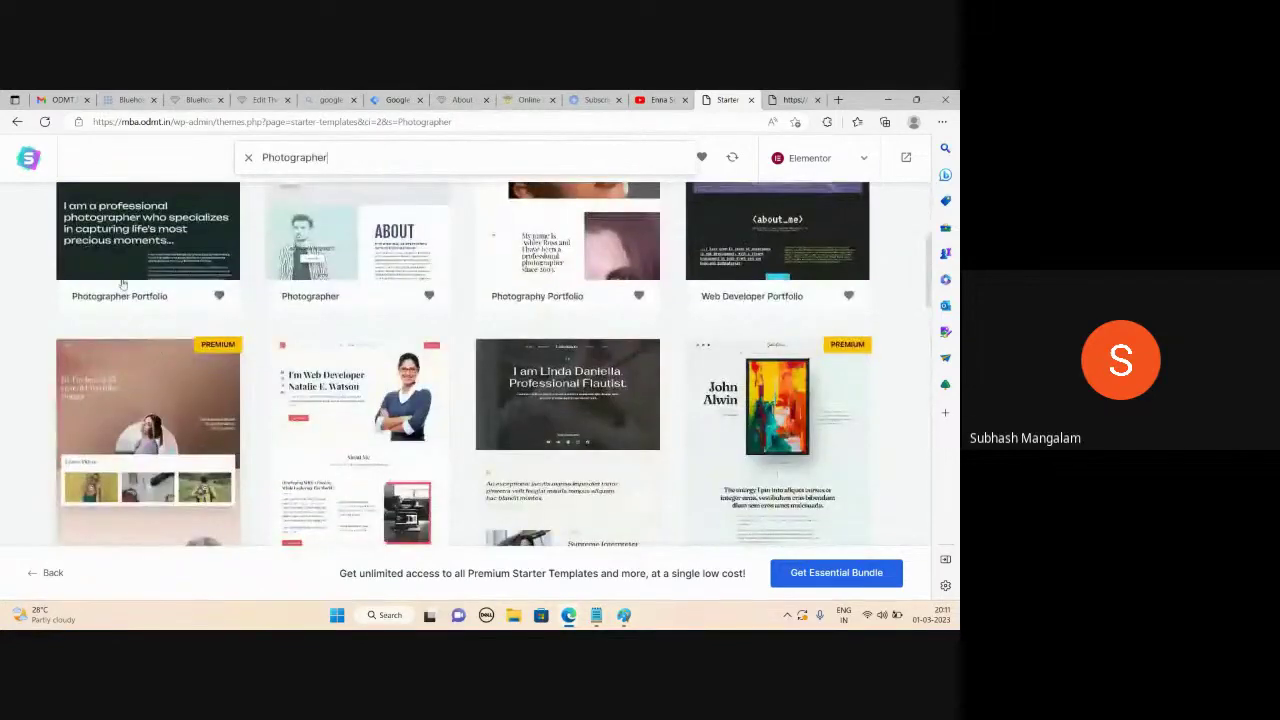
scroll(131, 343, up, 1)
scroll(534, 297, down, 2)
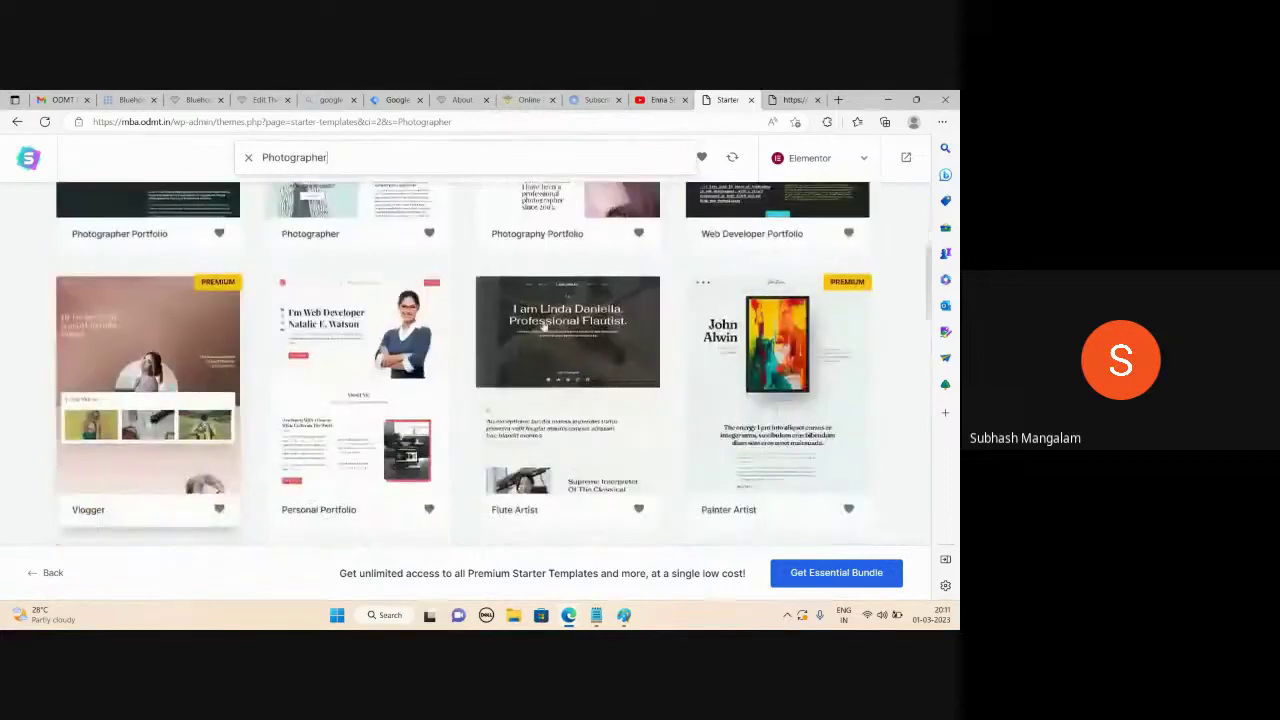
scroll(545, 330, down, 3)
scroll(228, 323, down, 3)
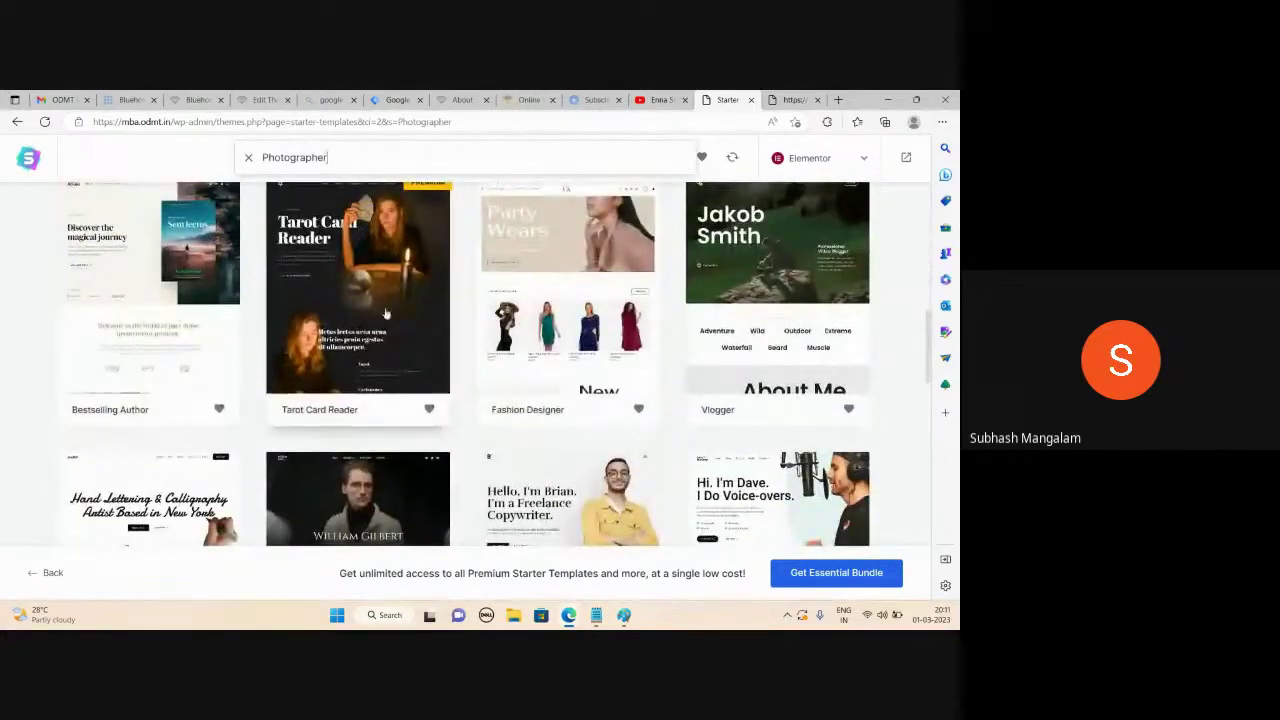
scroll(385, 314, down, 2)
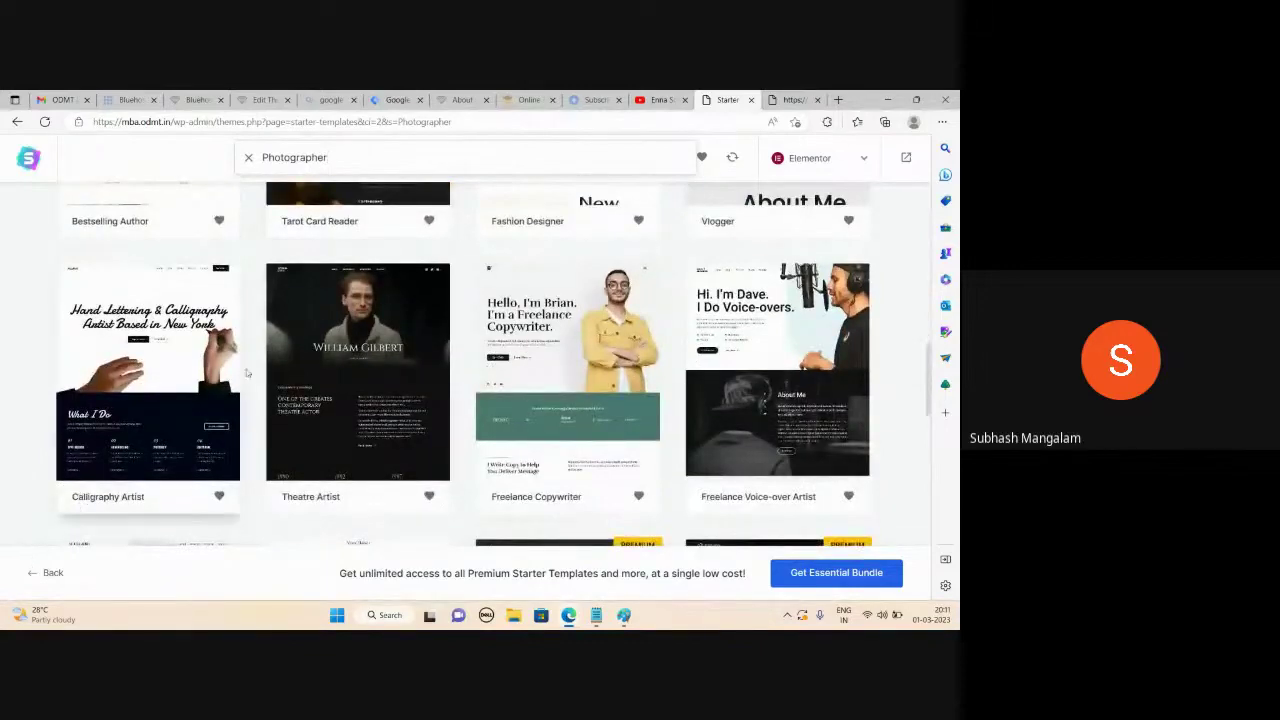
scroll(247, 373, up, 8)
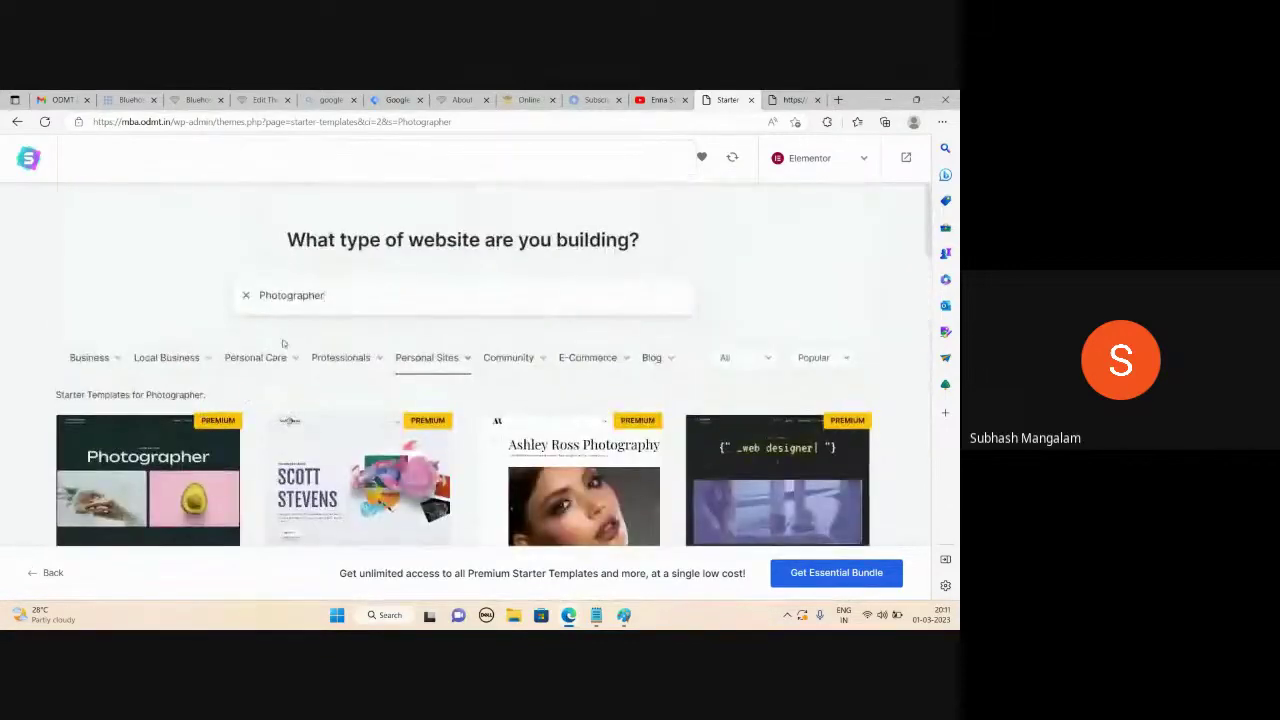
click(246, 297)
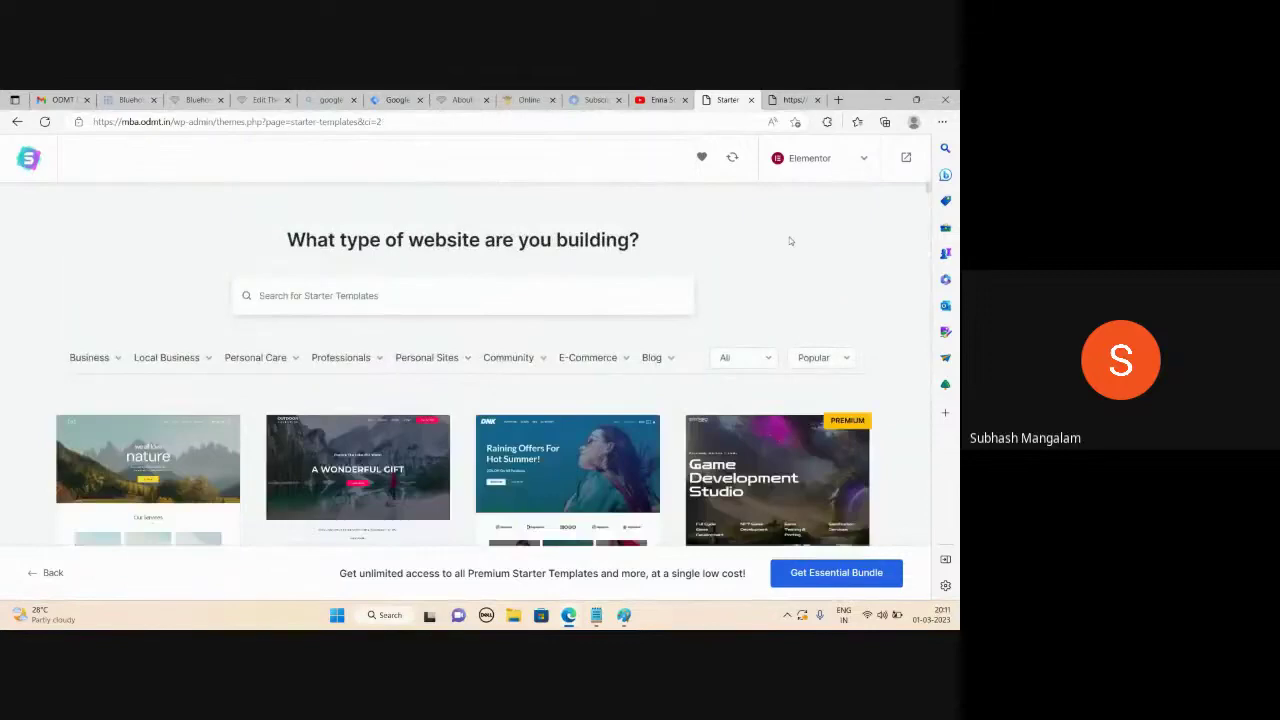
Scroll down the template grid and select the Lotus Spa starter template
scroll(787, 241, down, 5)
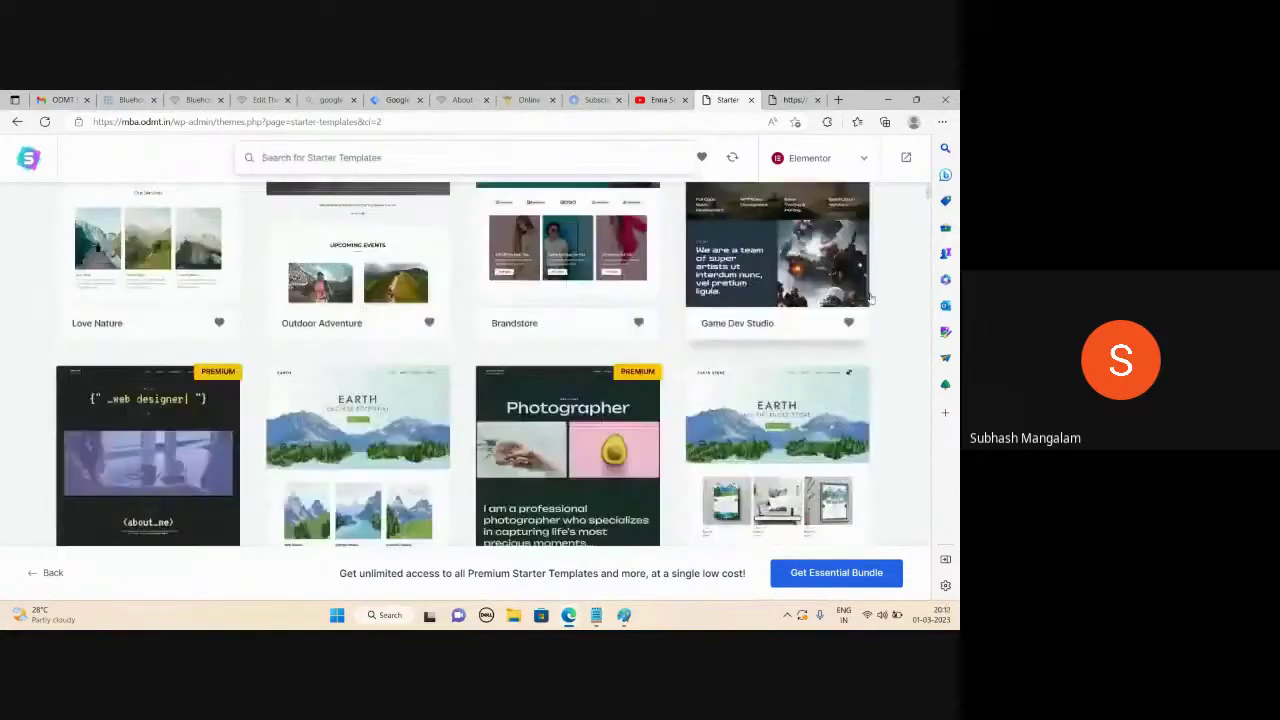
scroll(870, 297, down, 5)
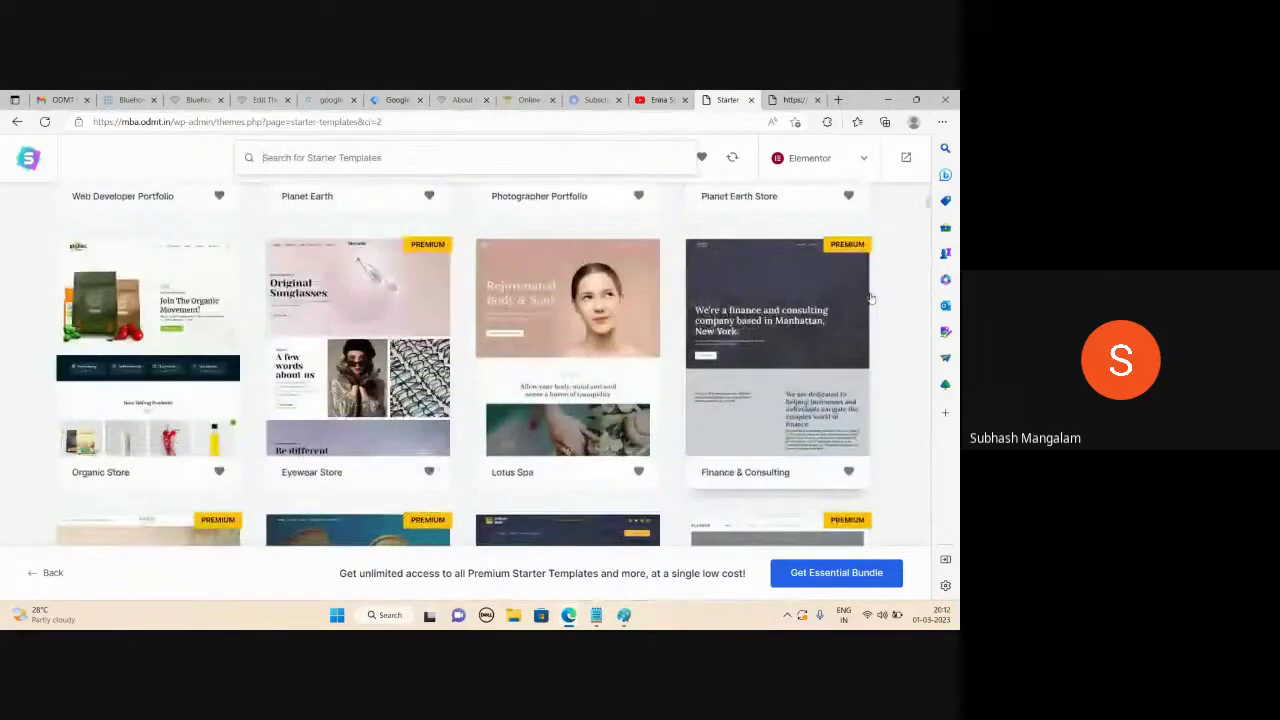
scroll(870, 297, down, 3)
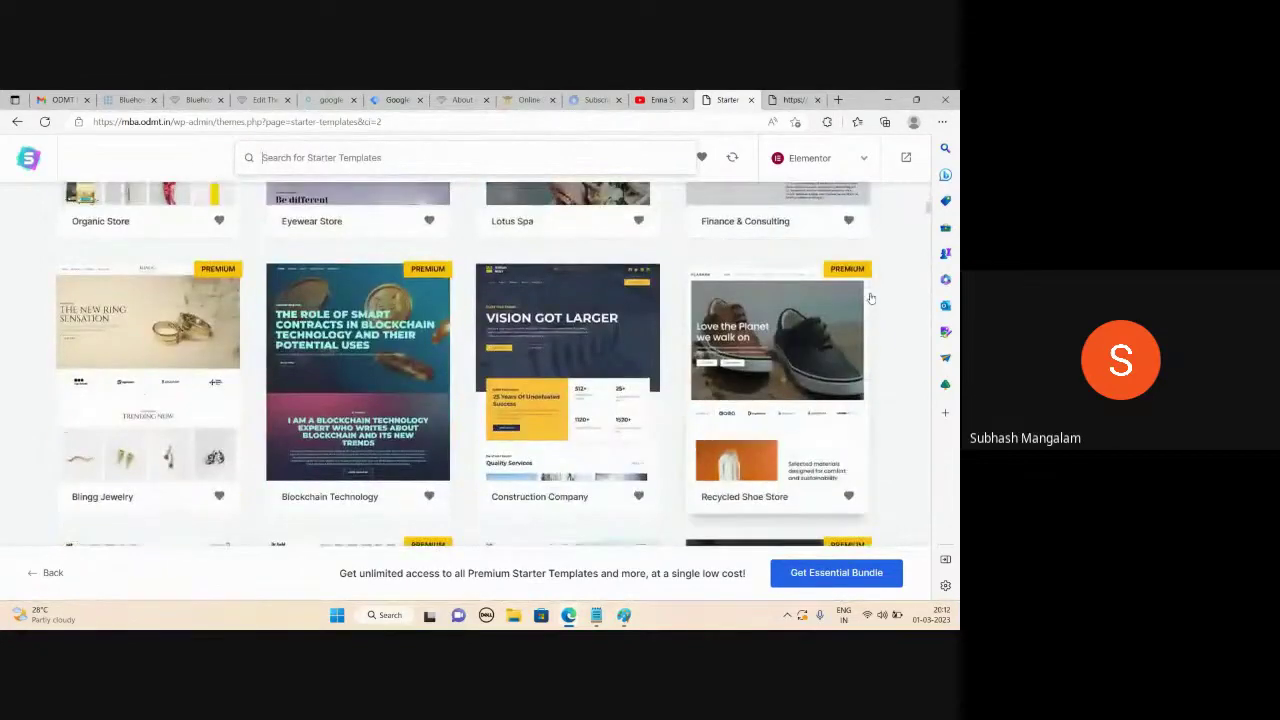
scroll(870, 297, down, 2)
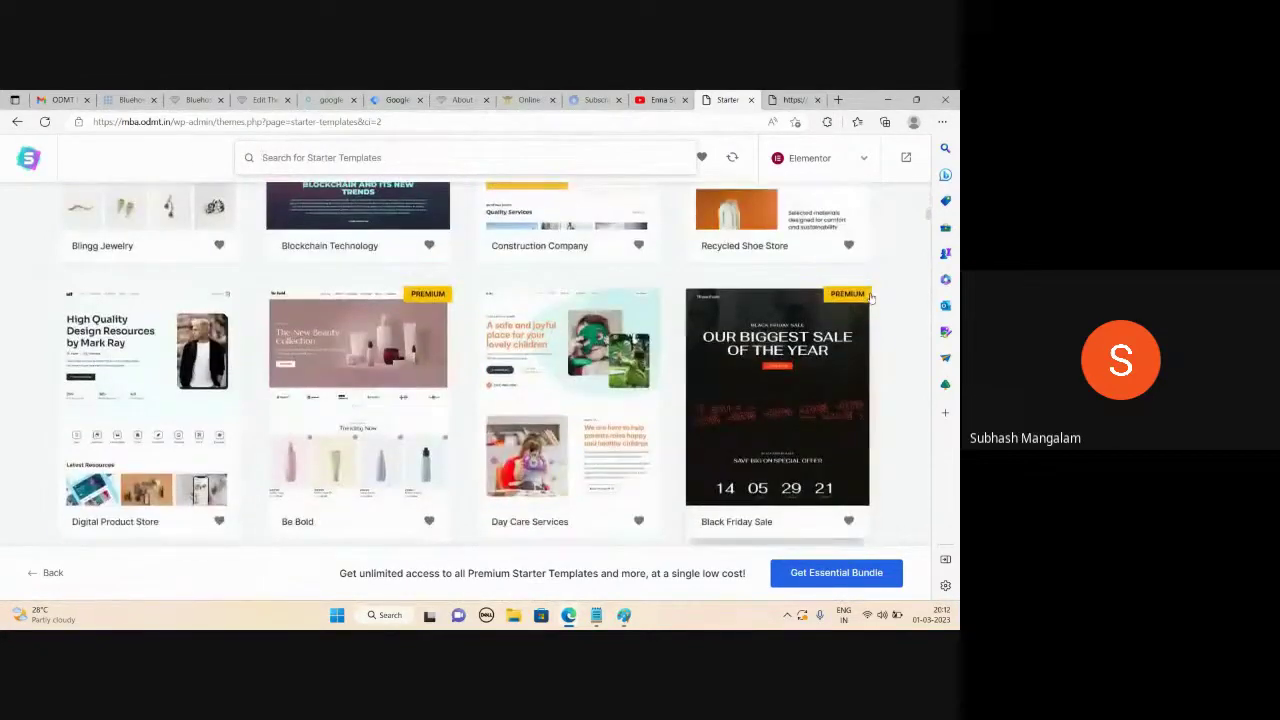
scroll(870, 297, down, 3)
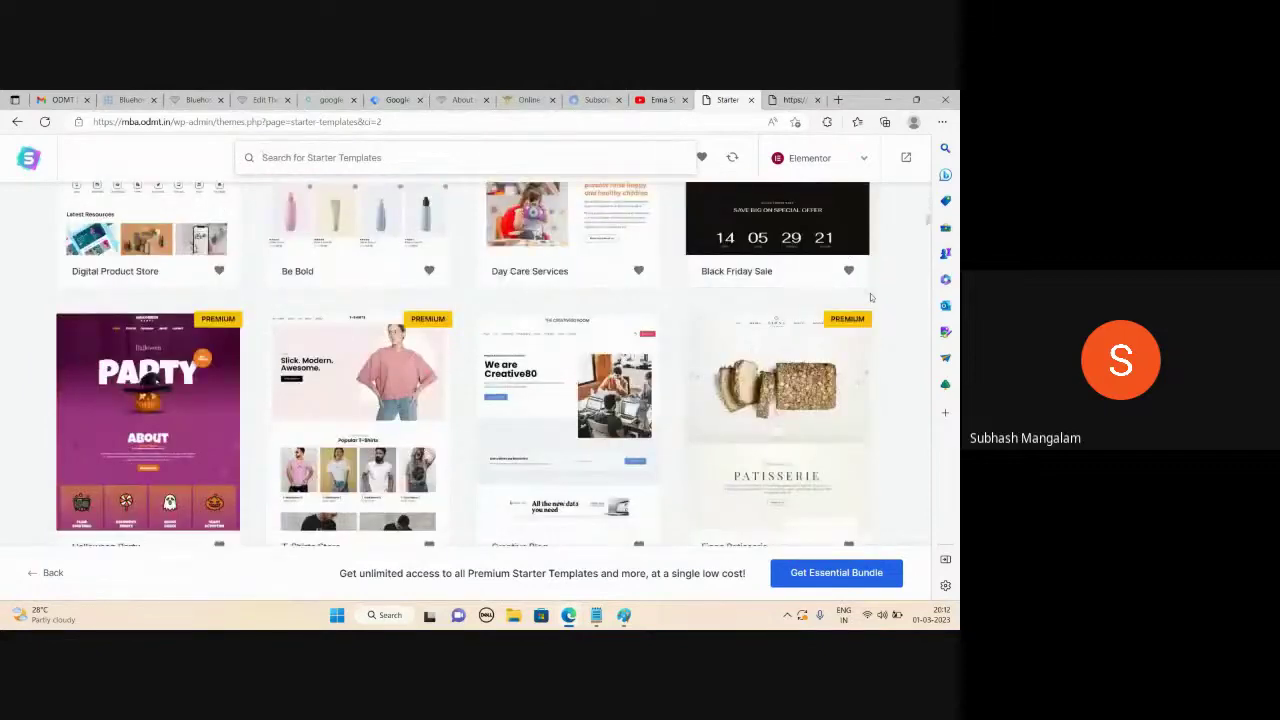
scroll(870, 297, down, 4)
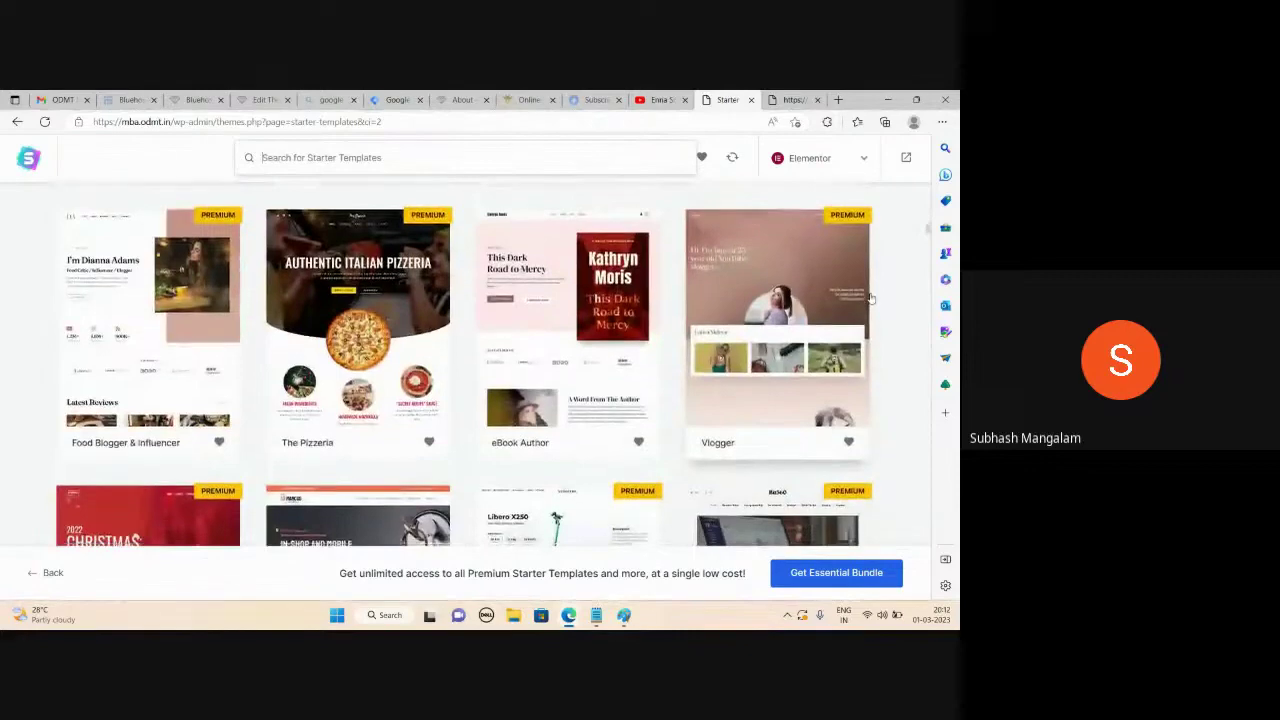
scroll(870, 297, down, 4)
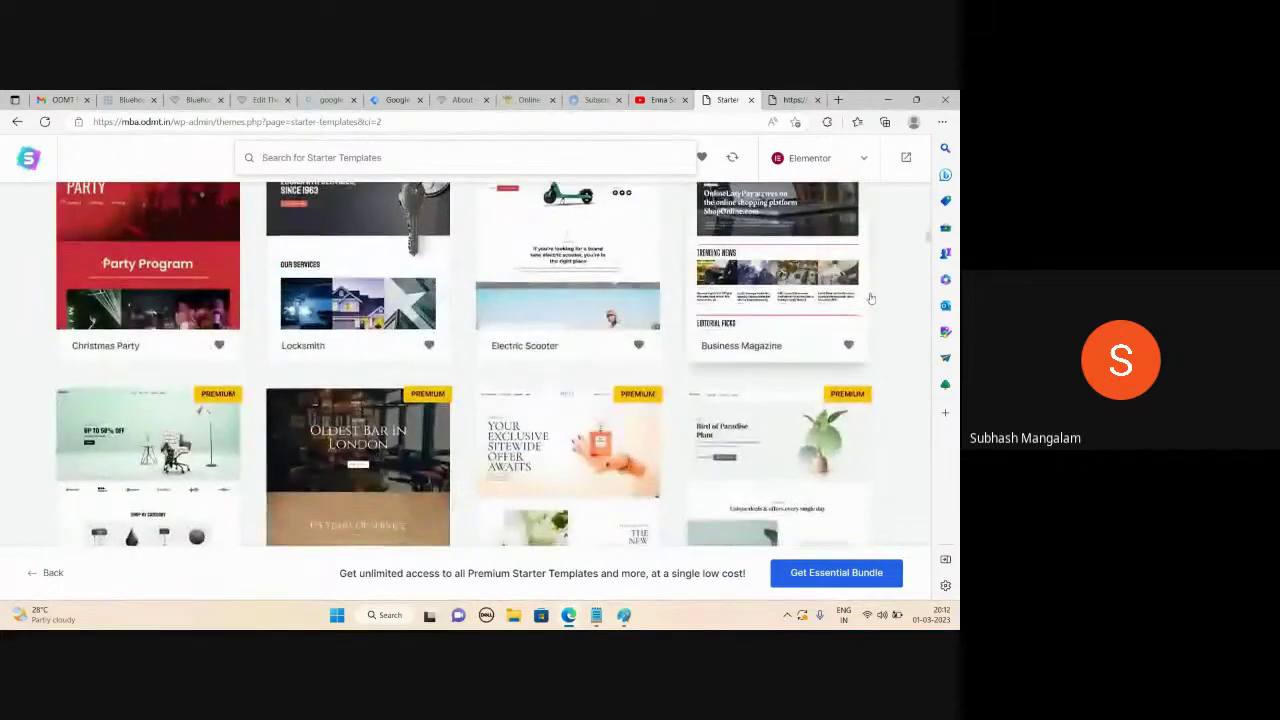
scroll(895, 348, down, 2)
scroll(843, 342, down, 2)
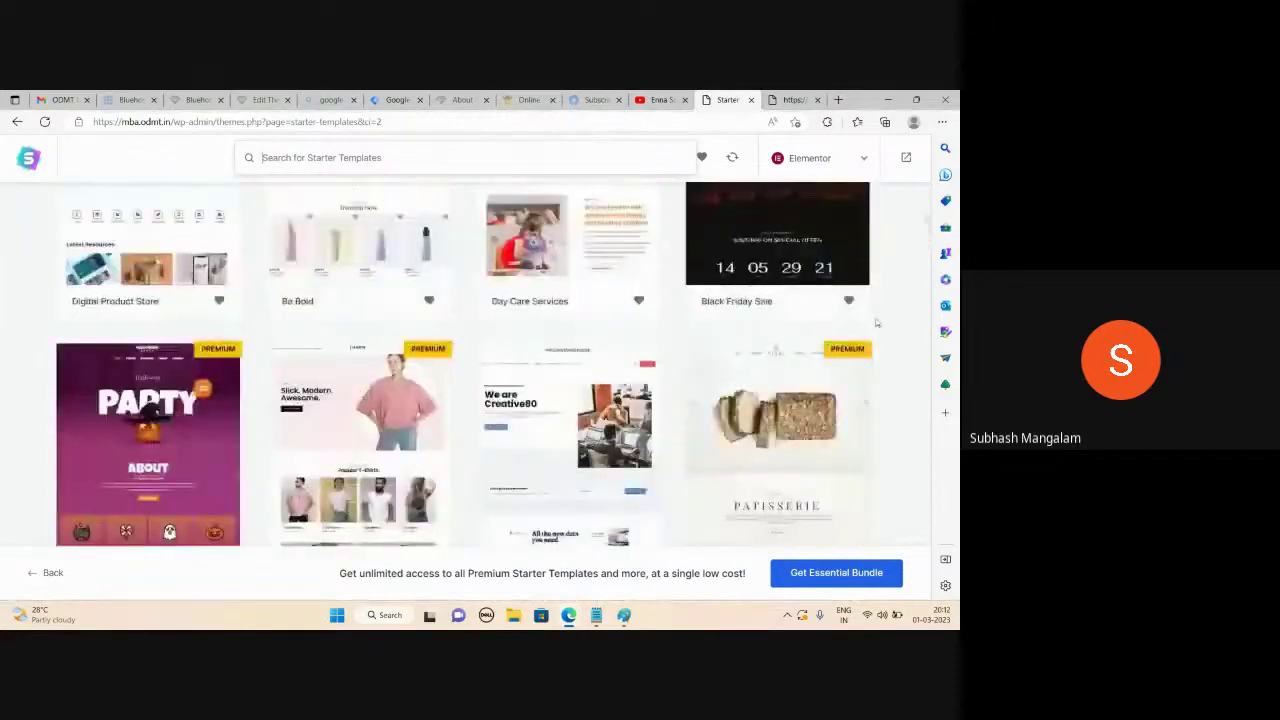
scroll(577, 336, down, 1)
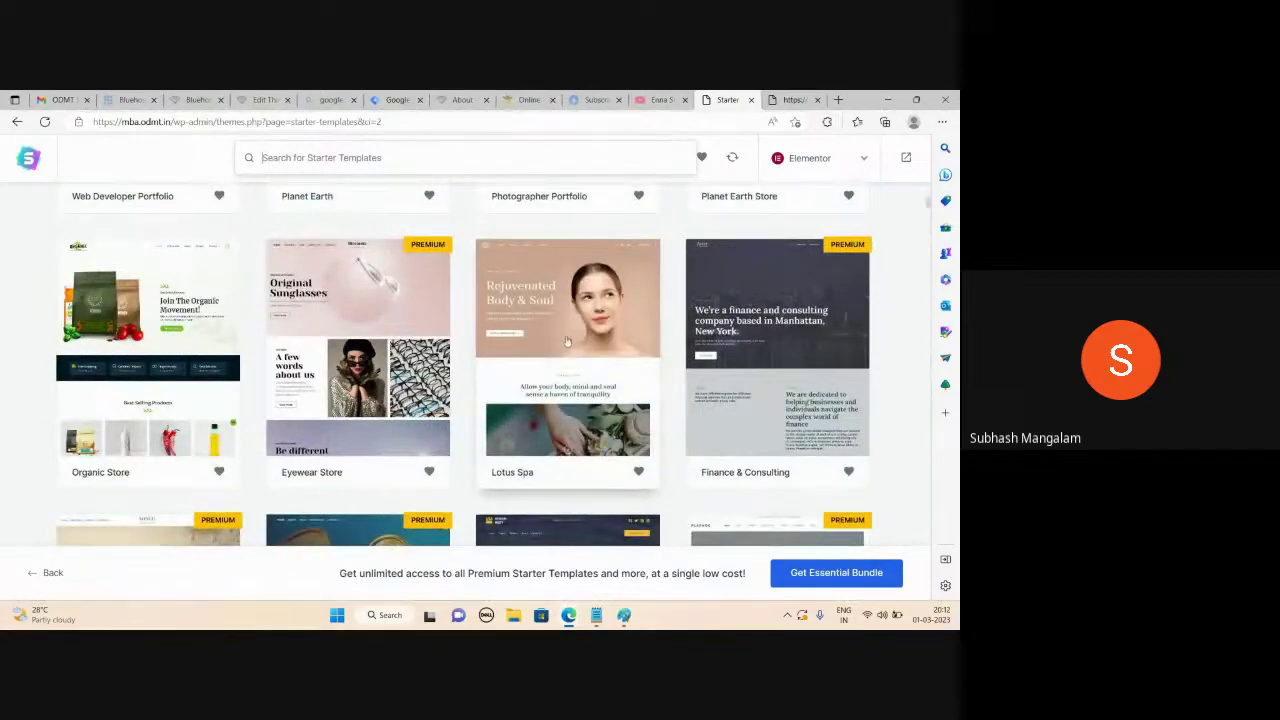
click(568, 341)
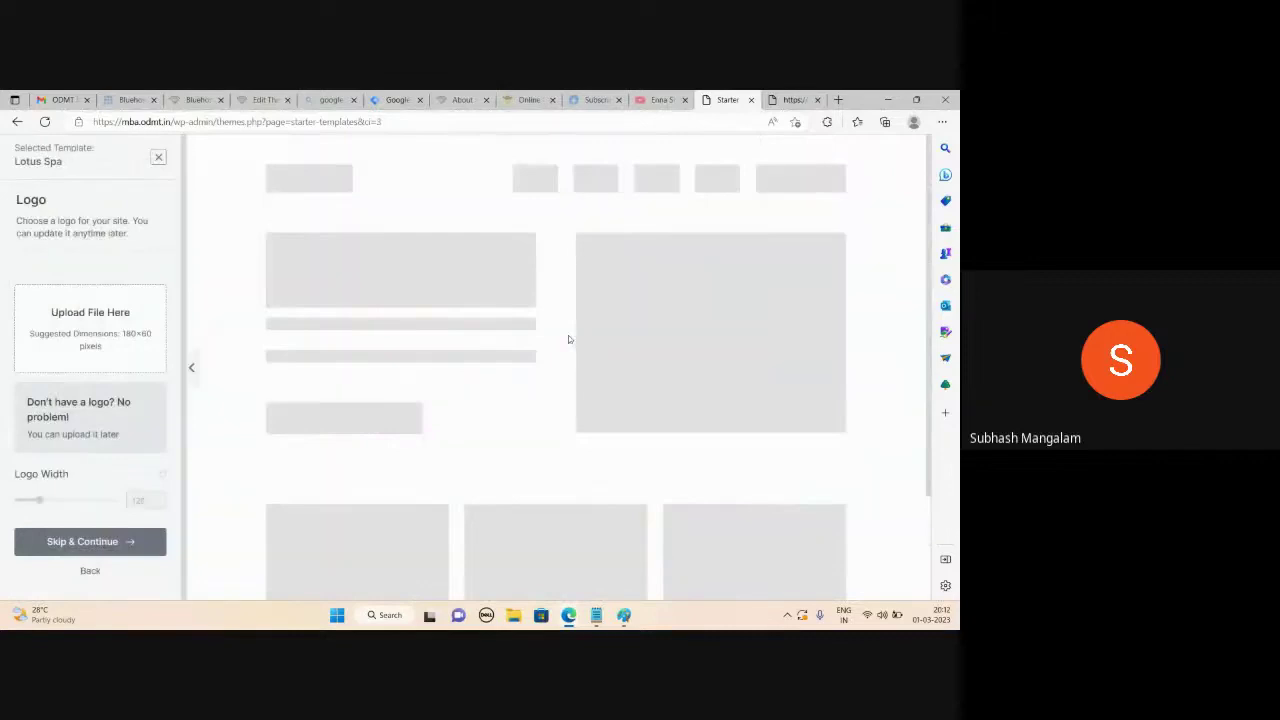
Skip the logo and keep the default colours and fonts for the Lotus Spa site
click(97, 546)
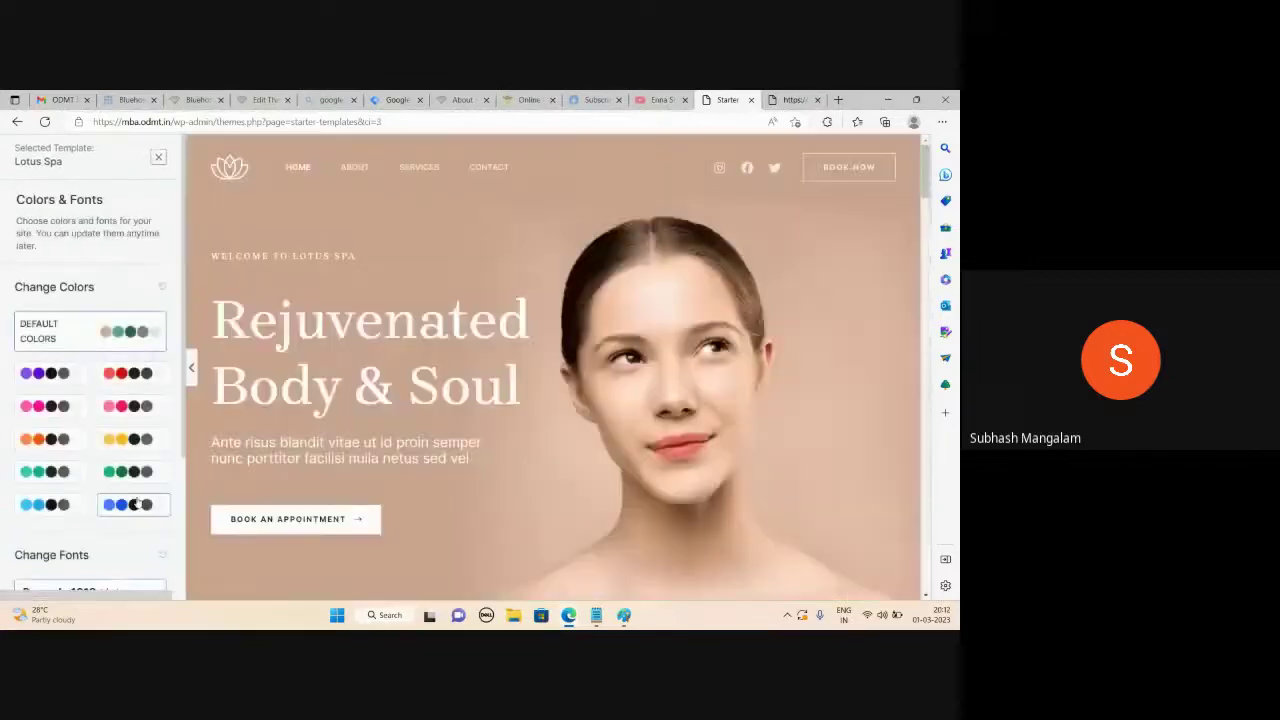
scroll(120, 500, down, 3)
click(114, 531)
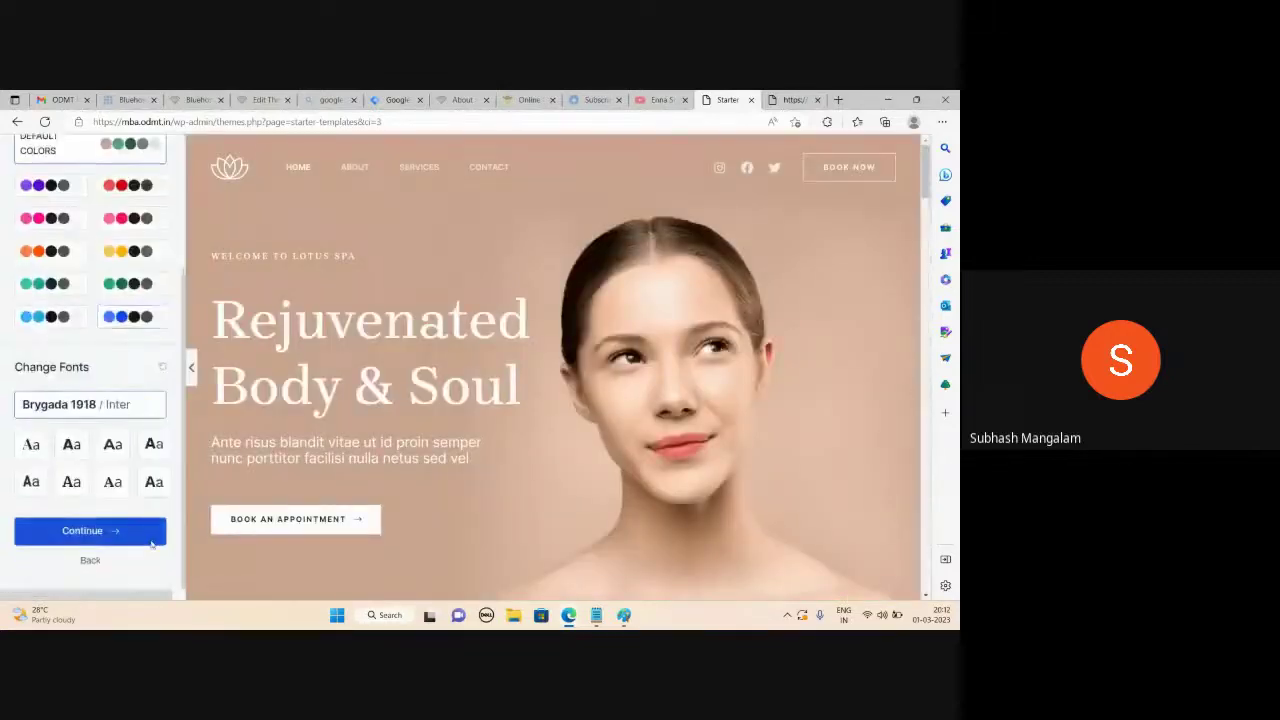
scroll(519, 456, down, 1)
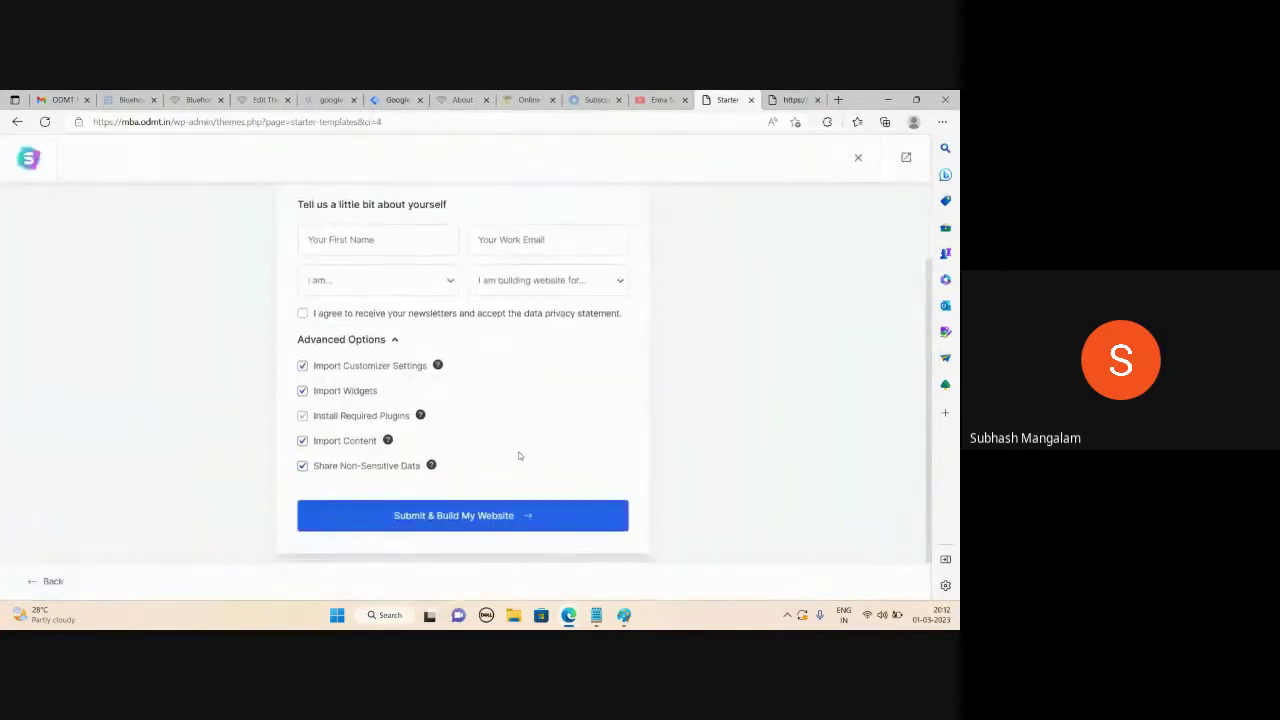
Submit the details form and build the Lotus Spa website until the Congratulations screen appears
click(447, 517)
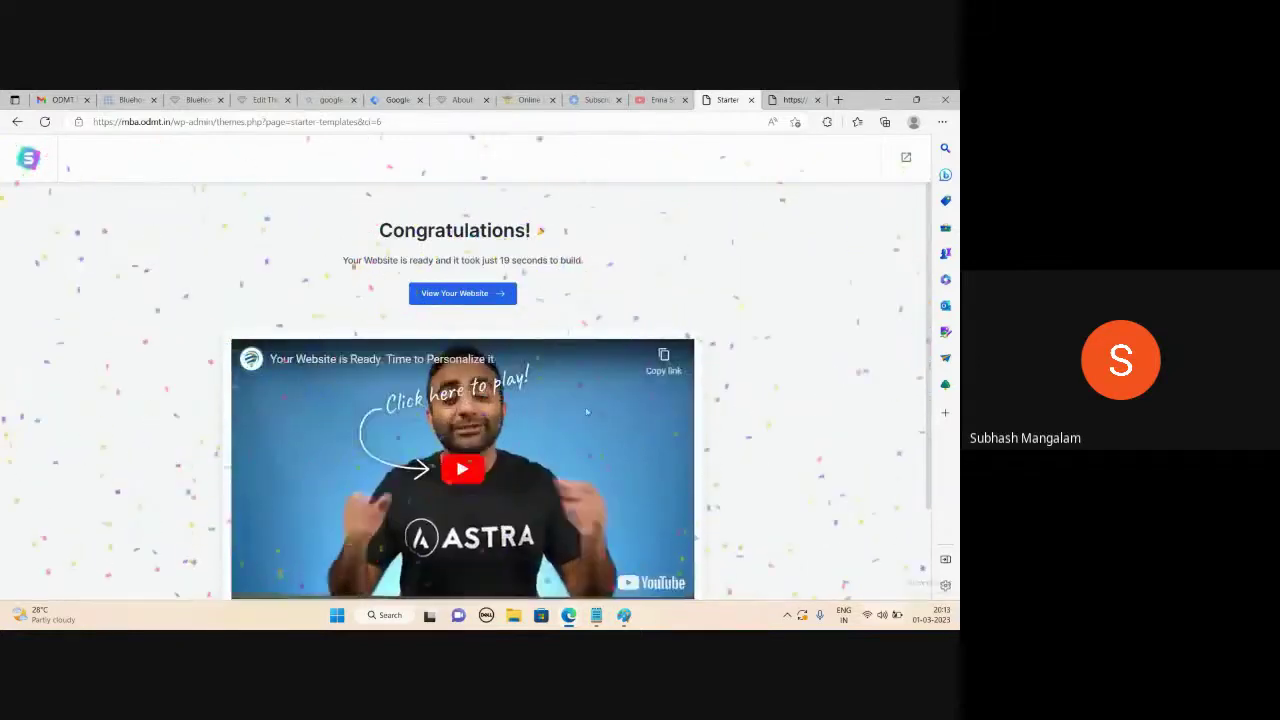
Open the live Lotus Spa homepage and scroll down to its Wellness, Beauty and Massage services
click(491, 301)
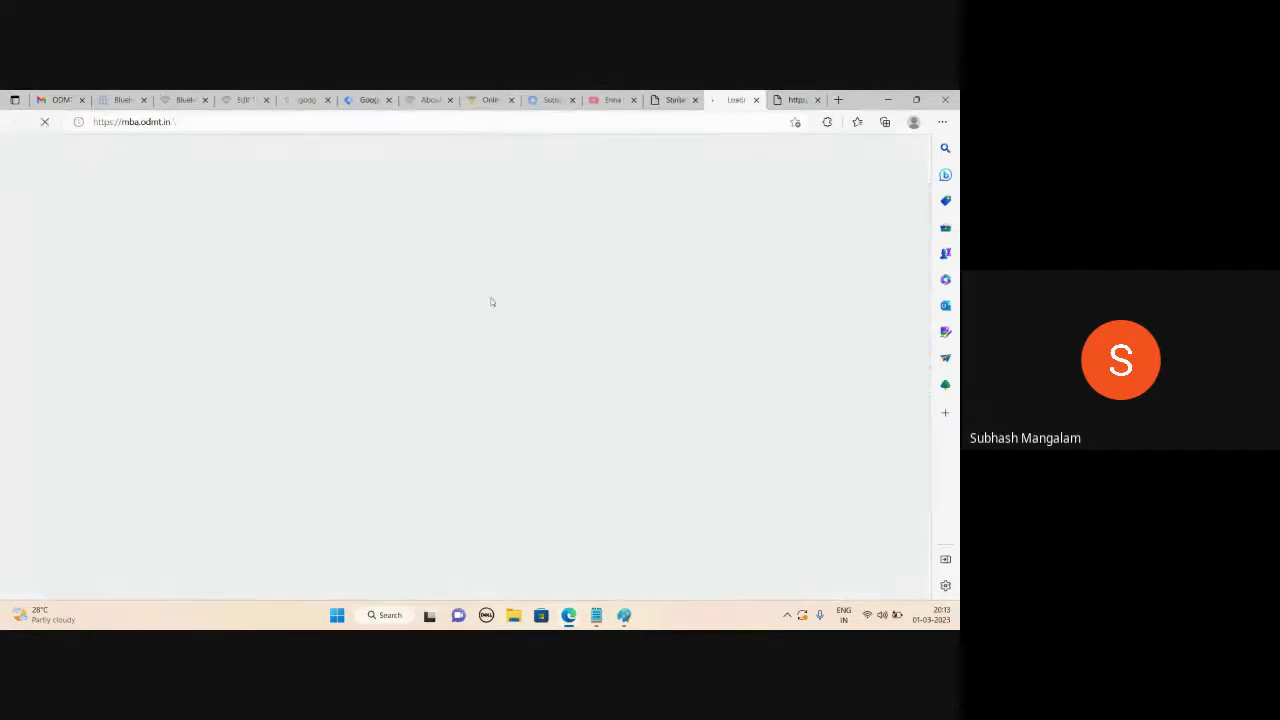
click(800, 98)
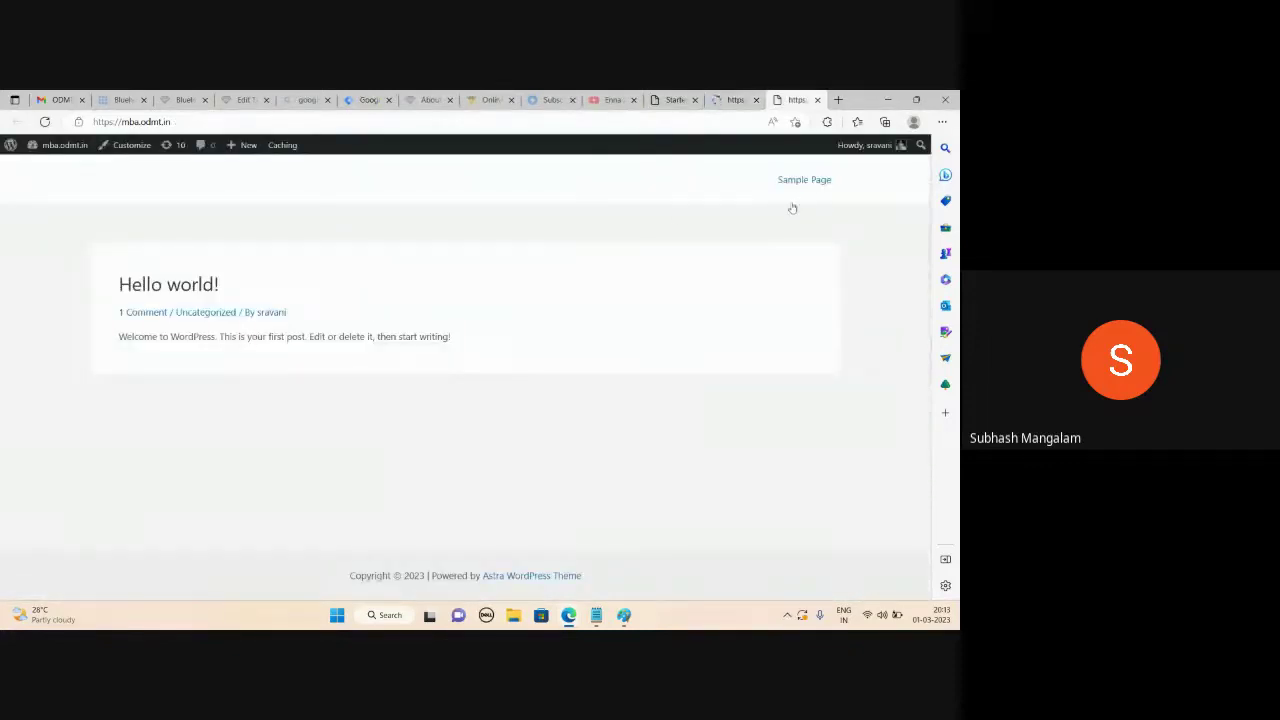
click(735, 101)
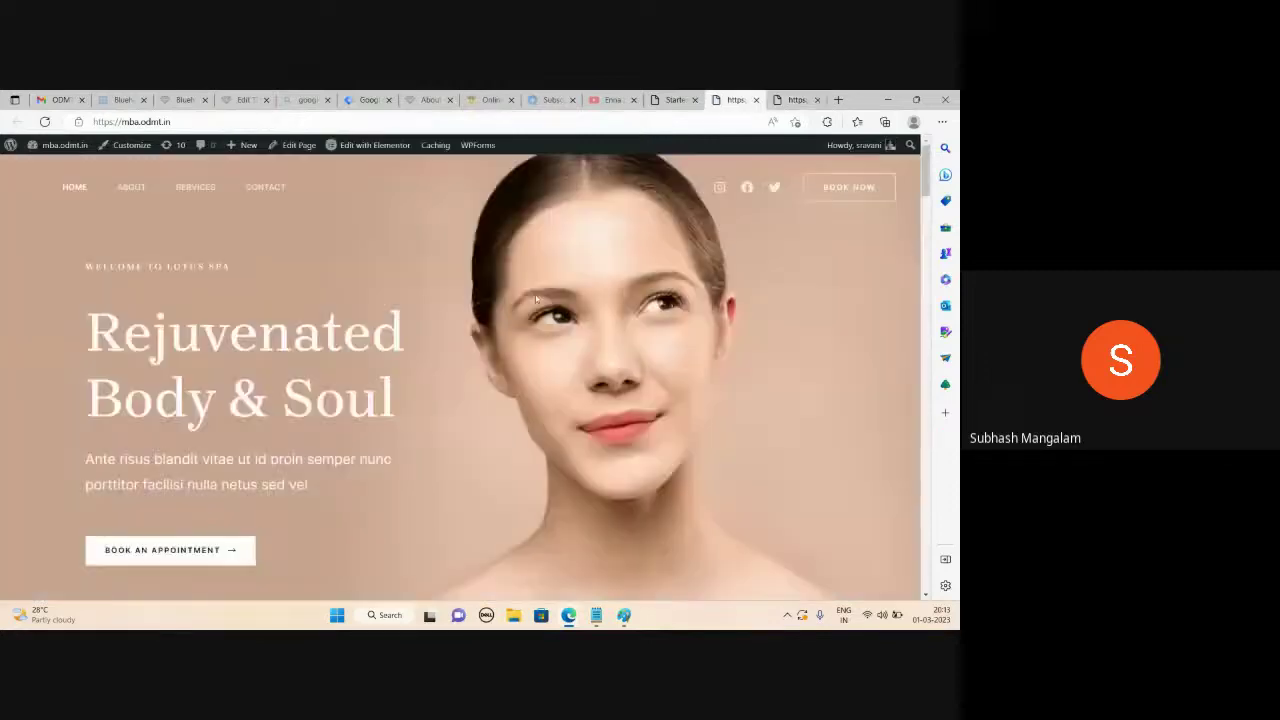
scroll(422, 378, down, 10)
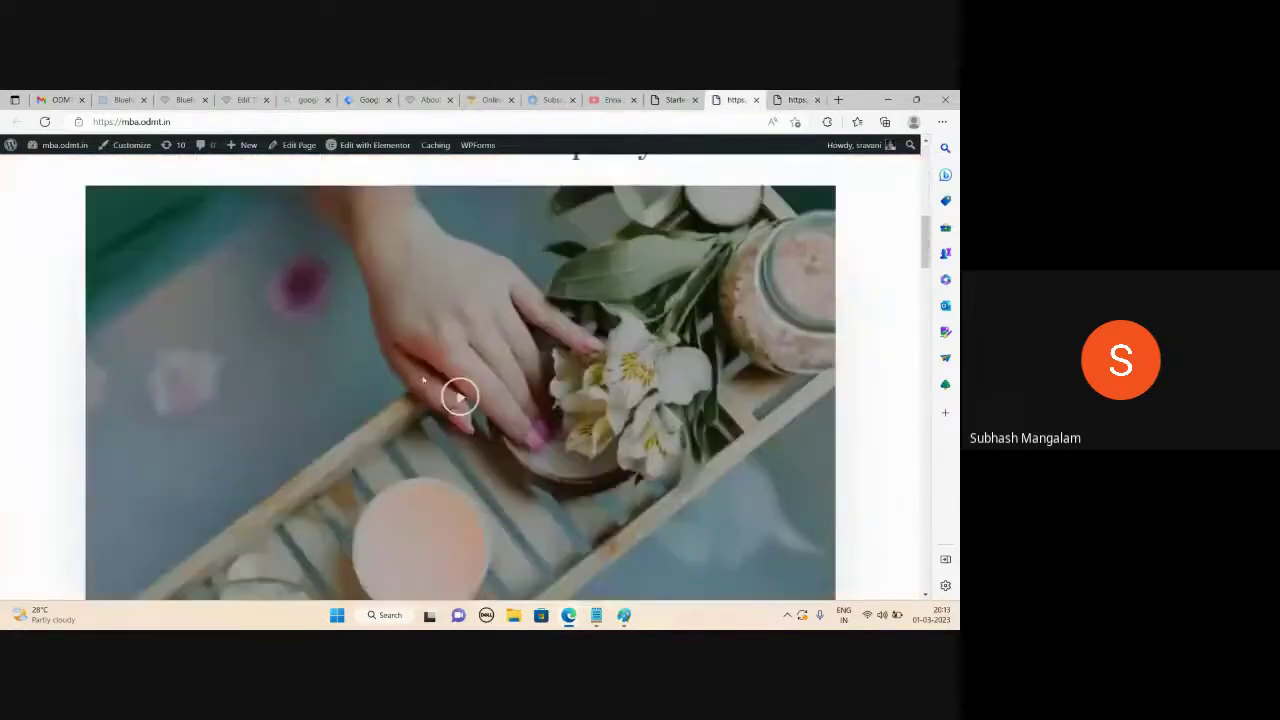
scroll(422, 380, down, 1)
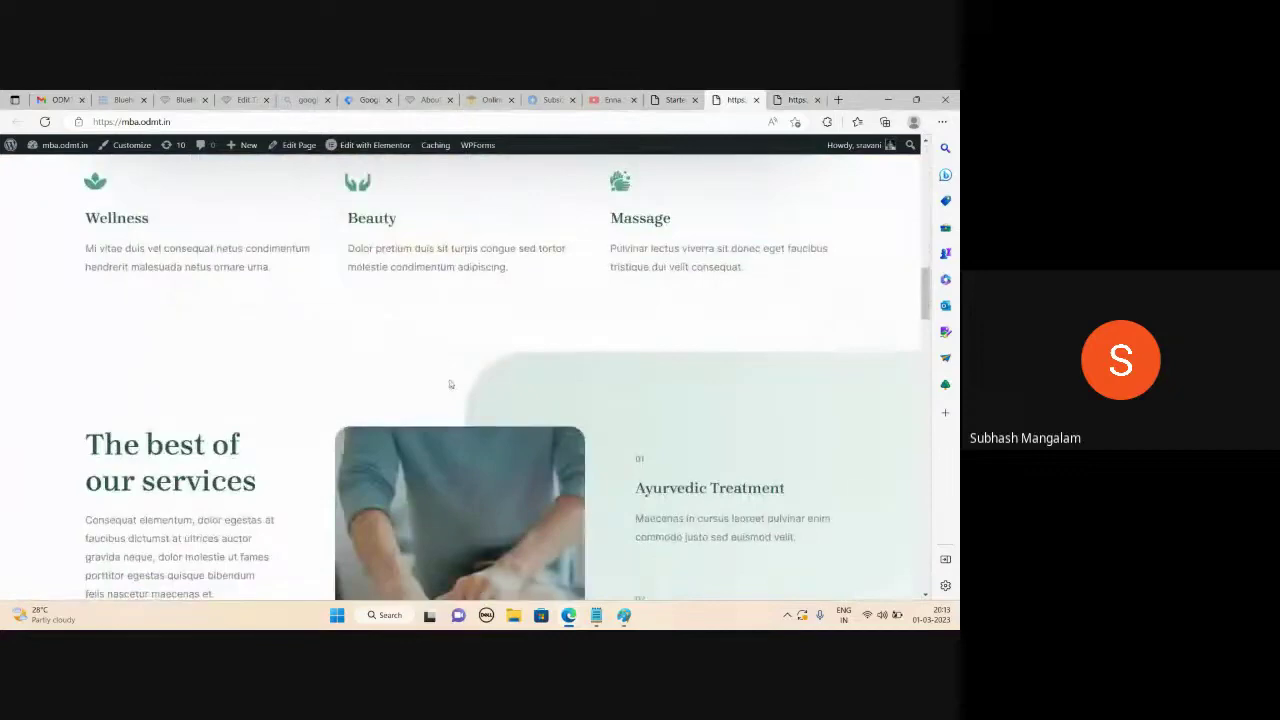
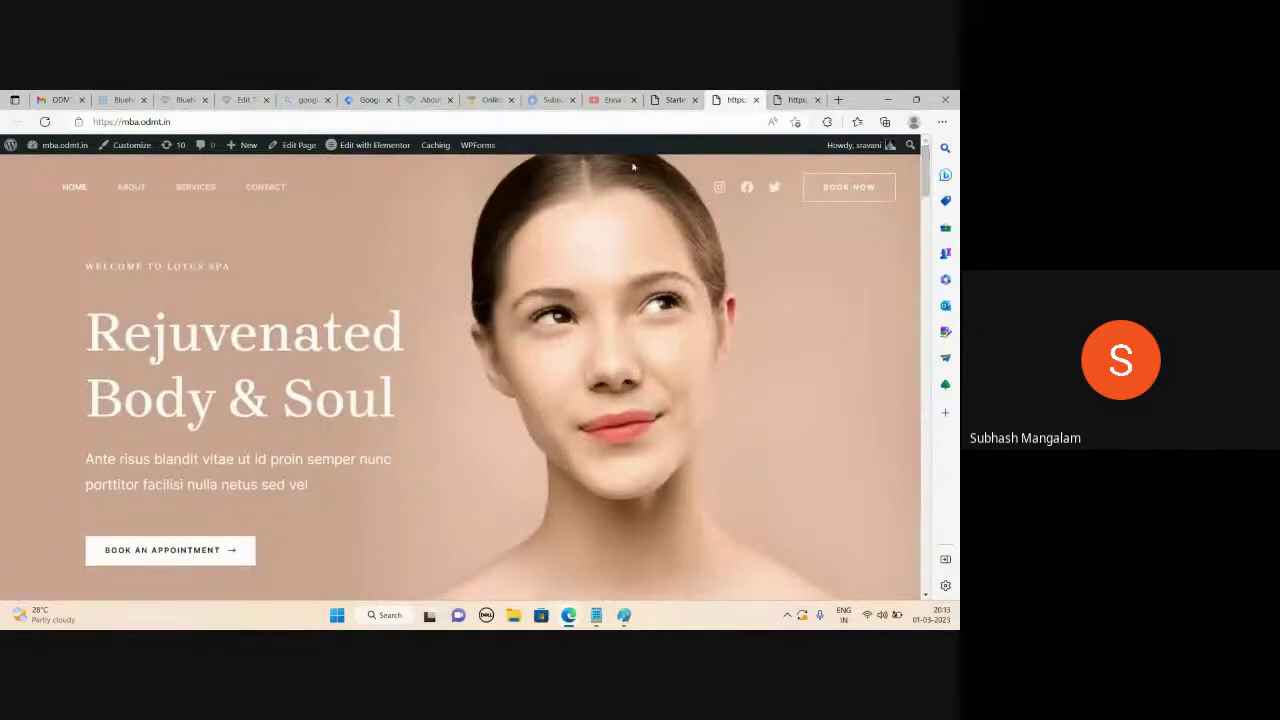
Leave the starter template completion page for the Dashboard's All Pages list
click(676, 99)
click(736, 99)
click(47, 150)
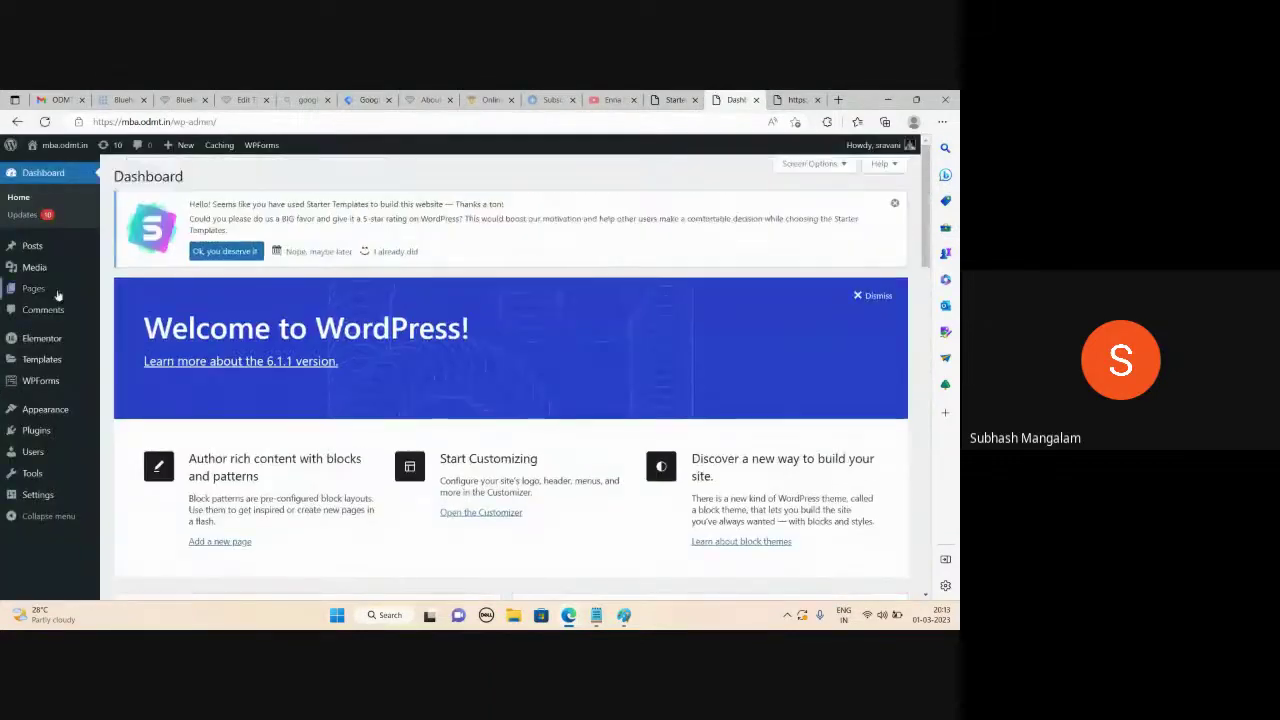
click(57, 293)
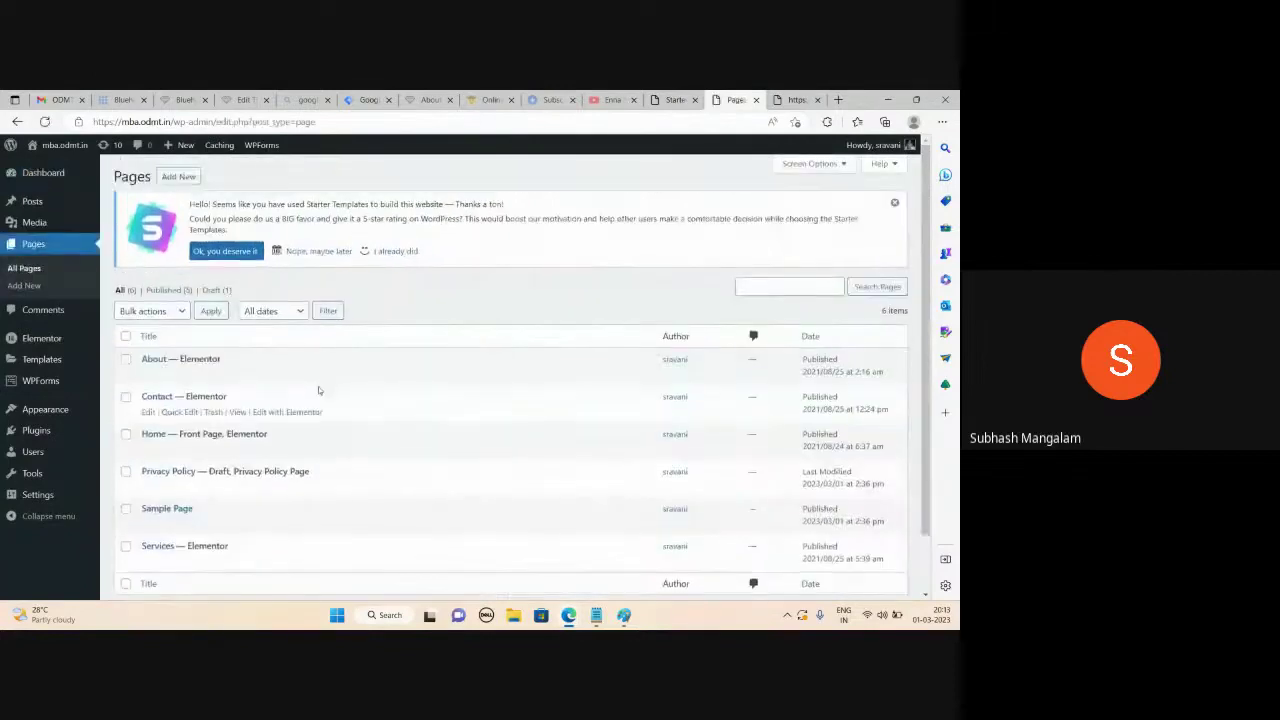
scroll(318, 386, down, 2)
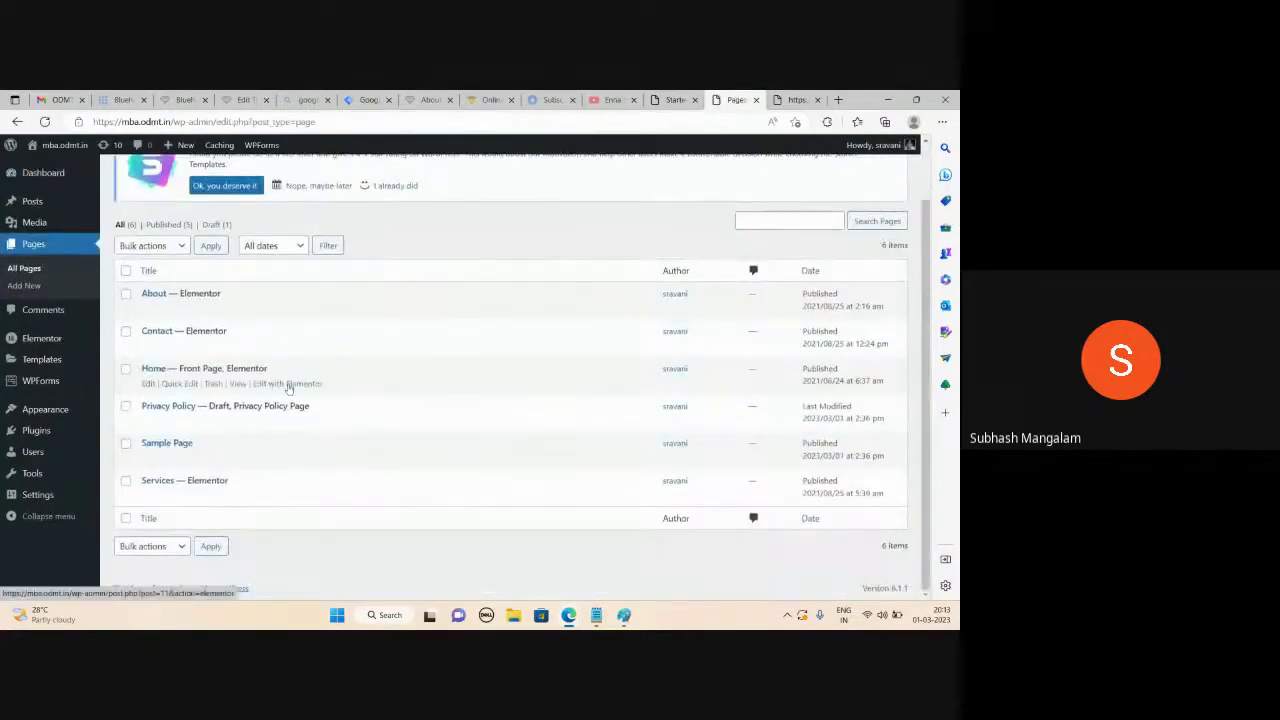
View the Home page live in a new tab, then edit it with Elementor
right_click(240, 385)
click(741, 142)
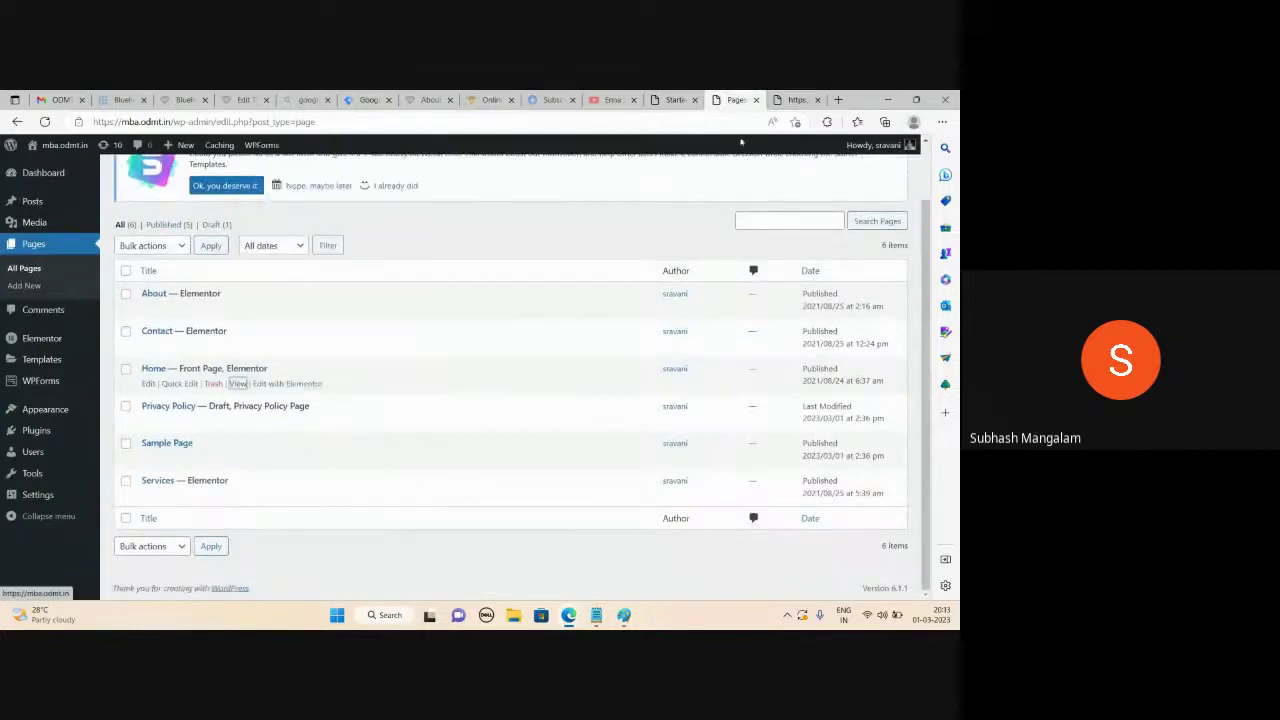
click(743, 100)
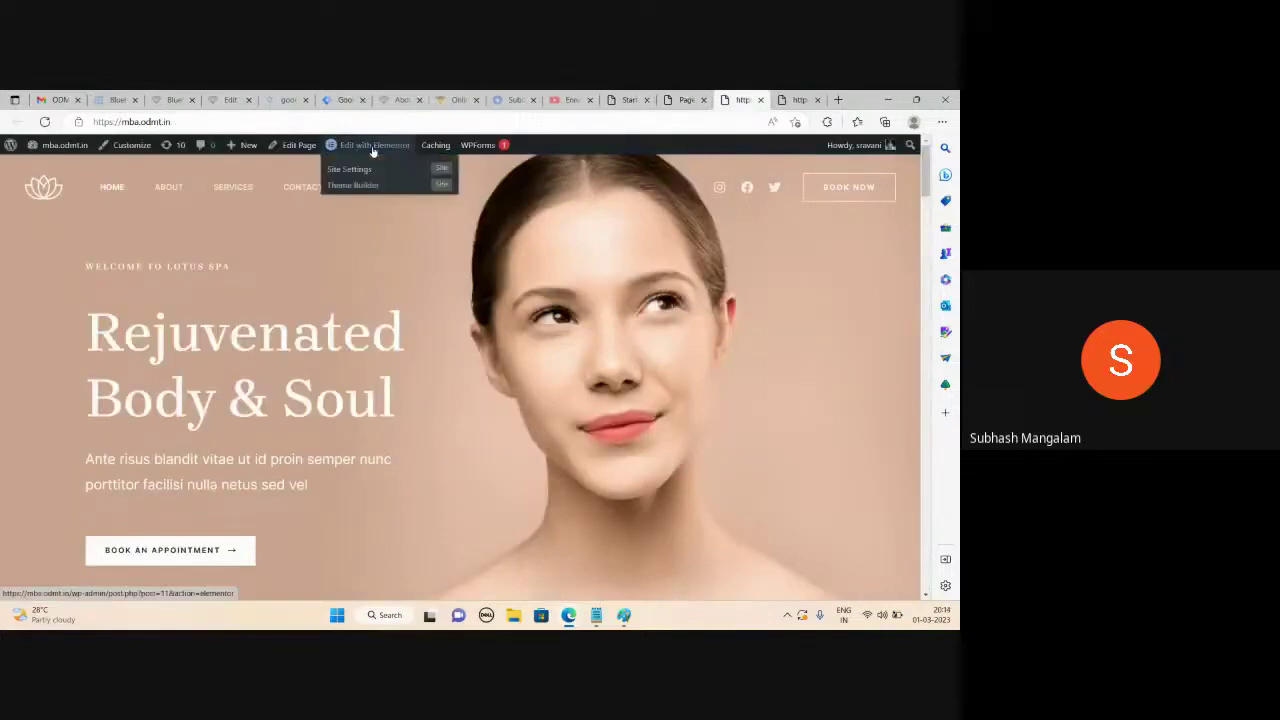
key(ctrl+shift+Tab)
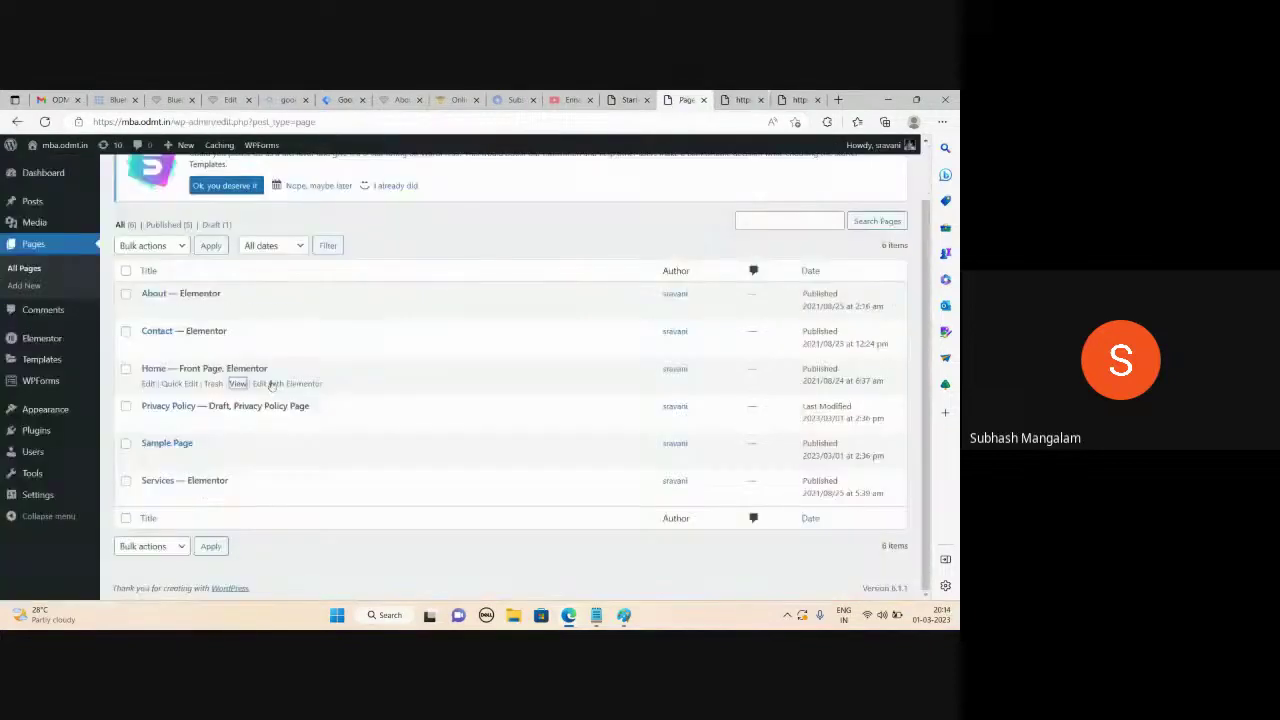
click(278, 384)
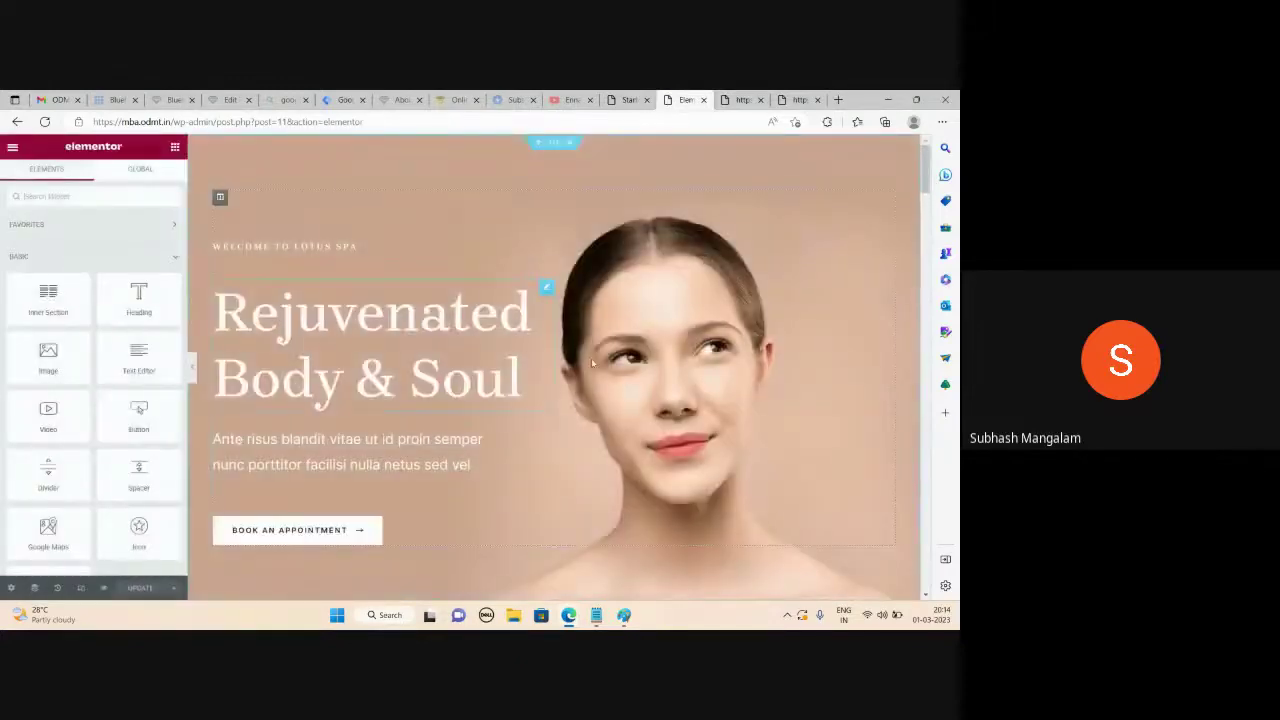
Inspect the settings of the tranquility heading, spa video and massage image widgets
scroll(402, 406, down, 6)
scroll(471, 394, up, 2)
click(504, 317)
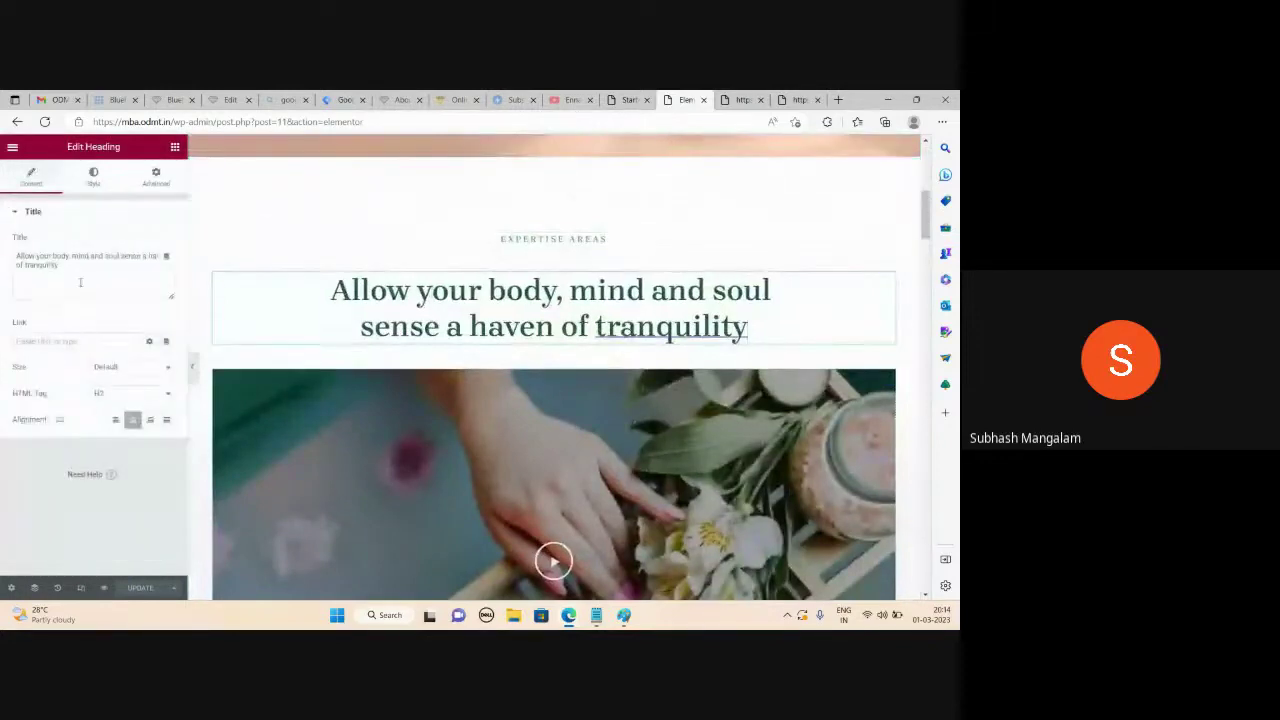
scroll(449, 420, down, 2)
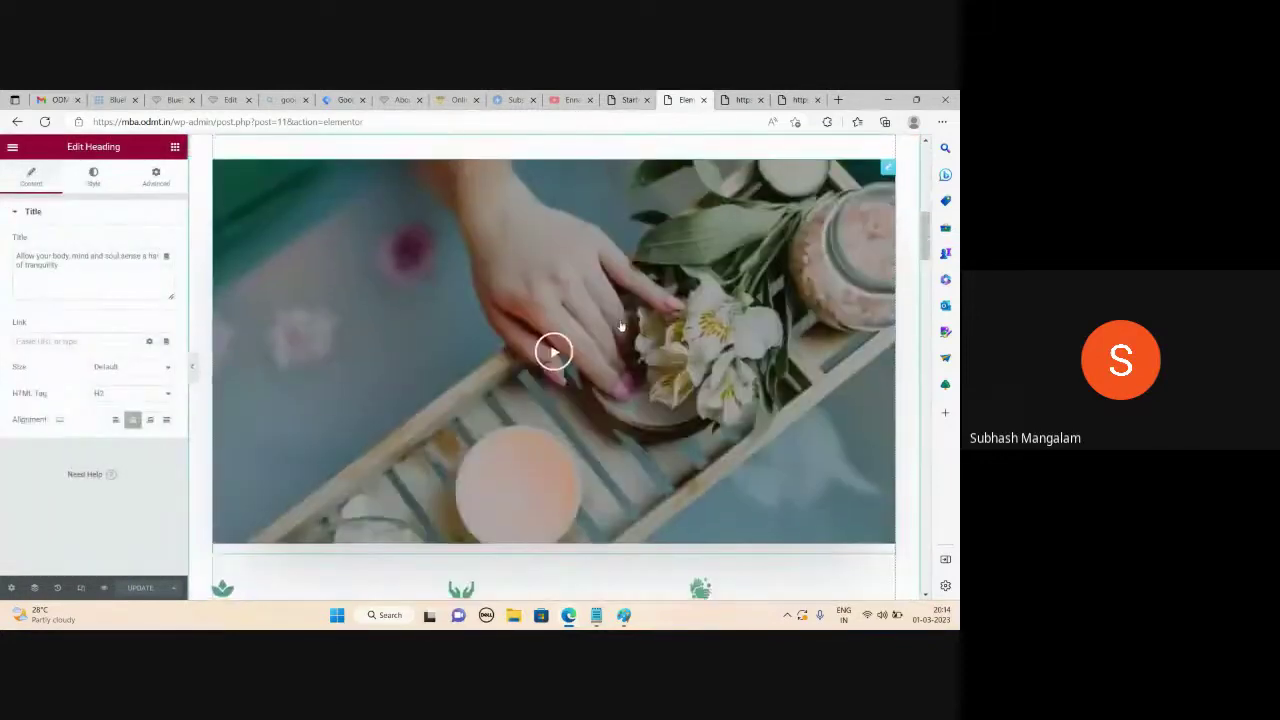
click(600, 323)
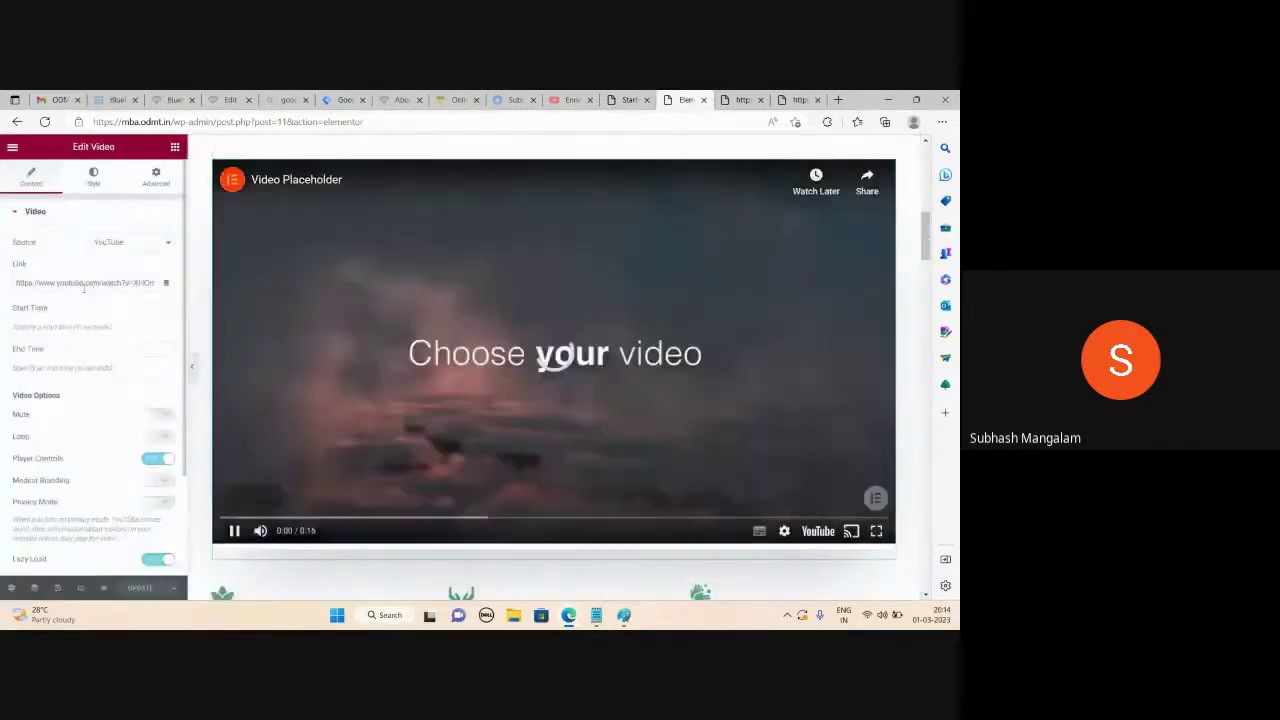
scroll(468, 376, down, 3)
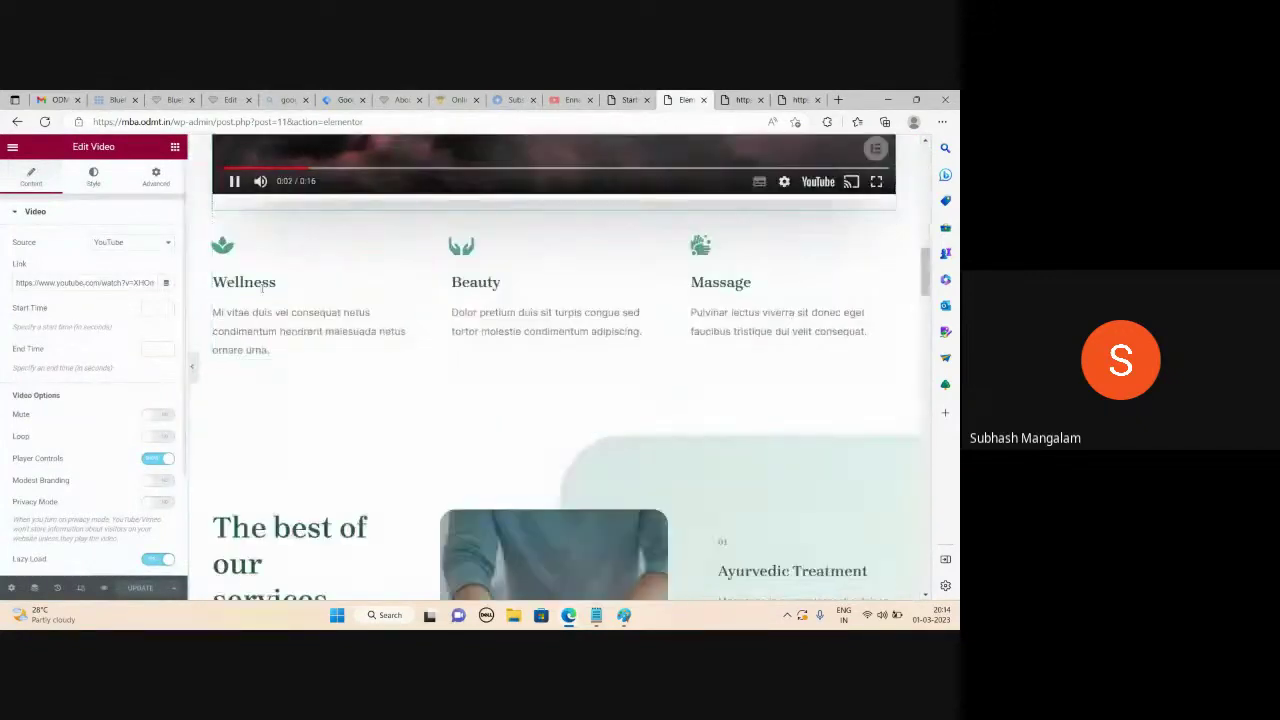
scroll(426, 381, down, 3)
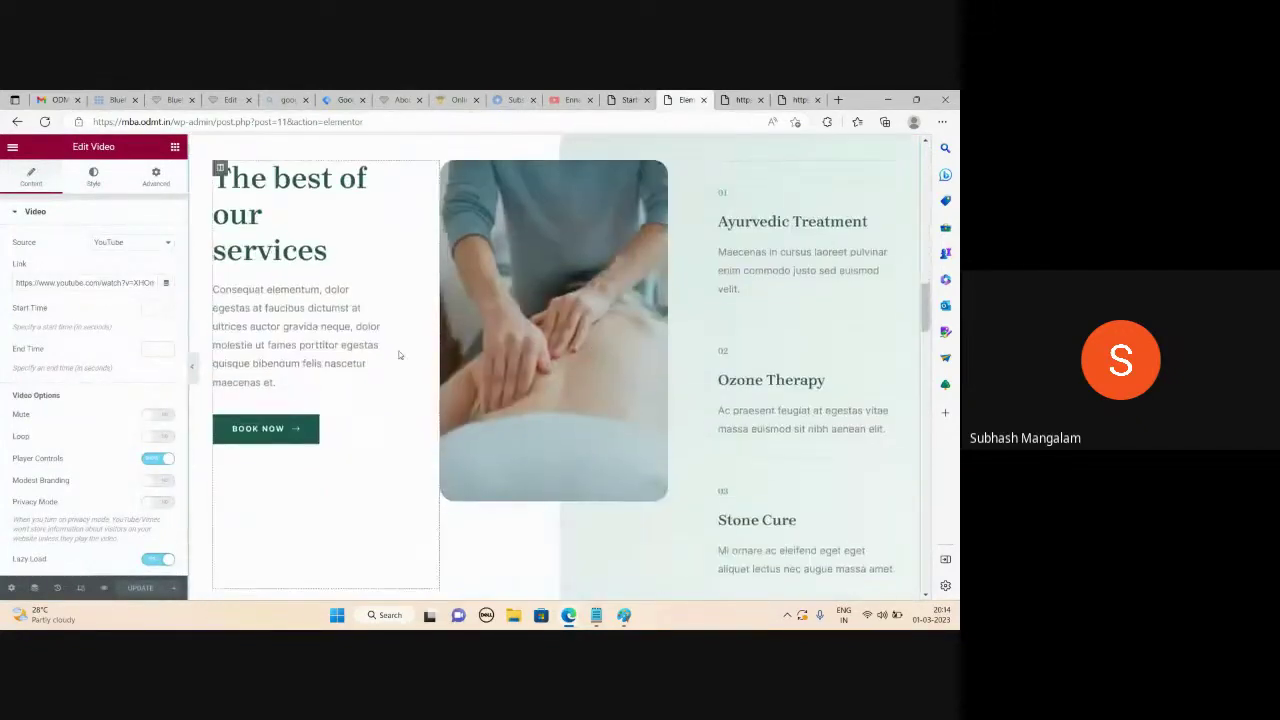
click(452, 318)
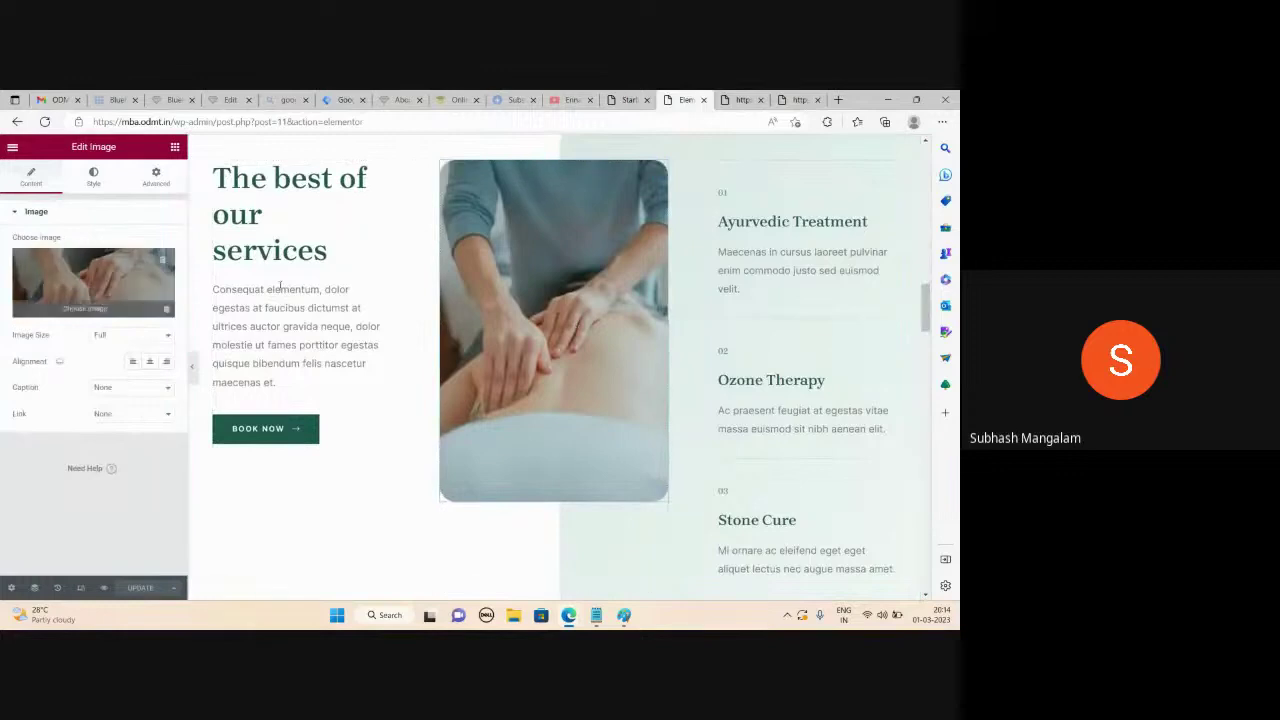
scroll(676, 359, up, 10)
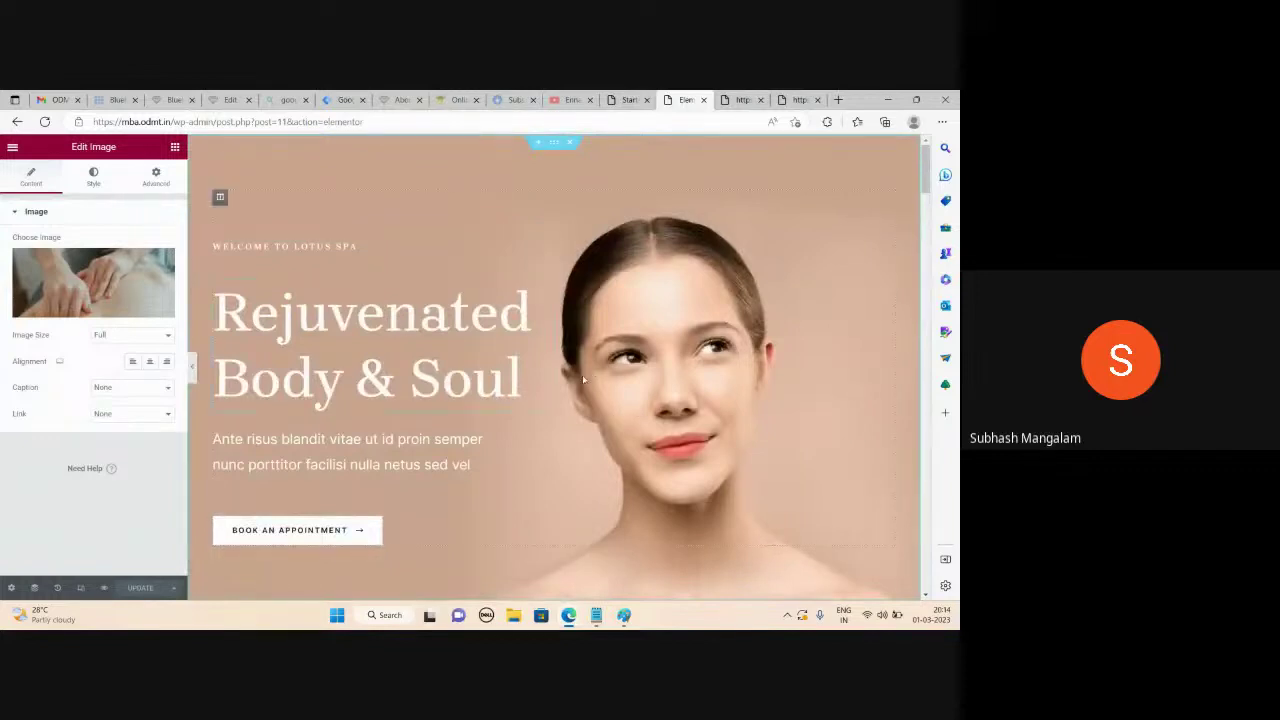
Show the hero section's Style background, the woman's photo positioned Bottom Right
click(550, 143)
click(108, 186)
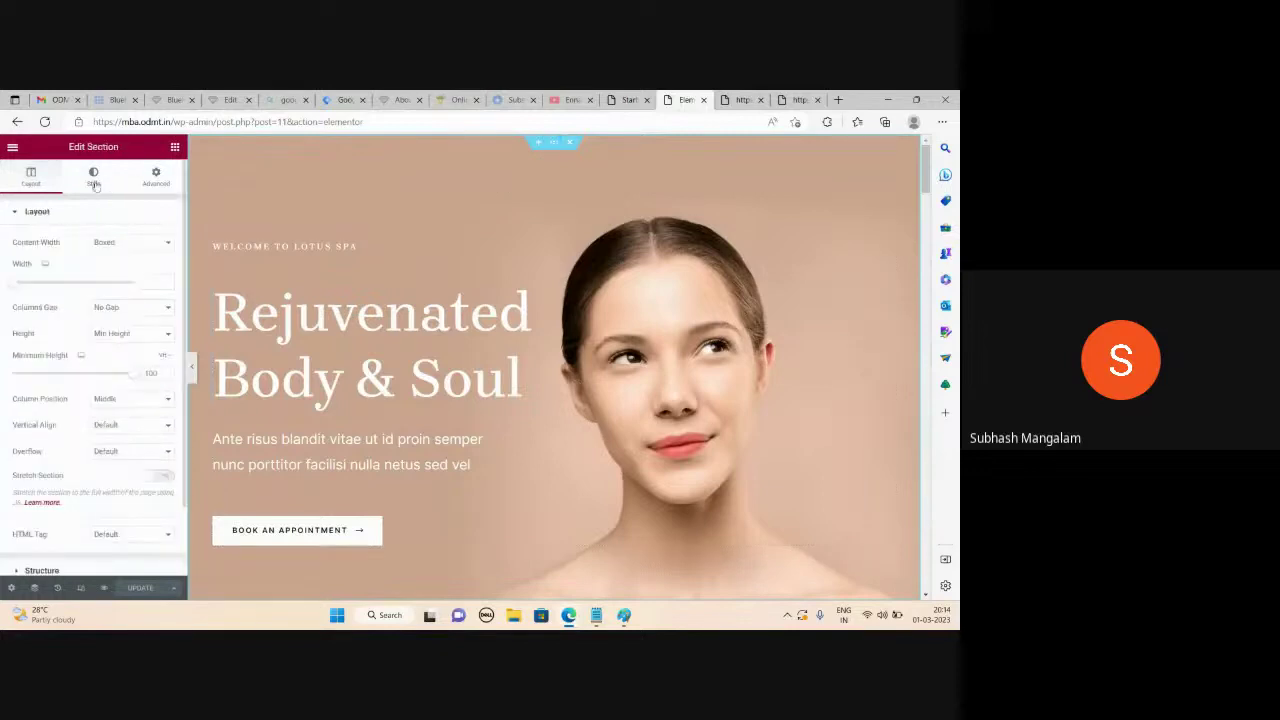
mouse_move(85, 385)
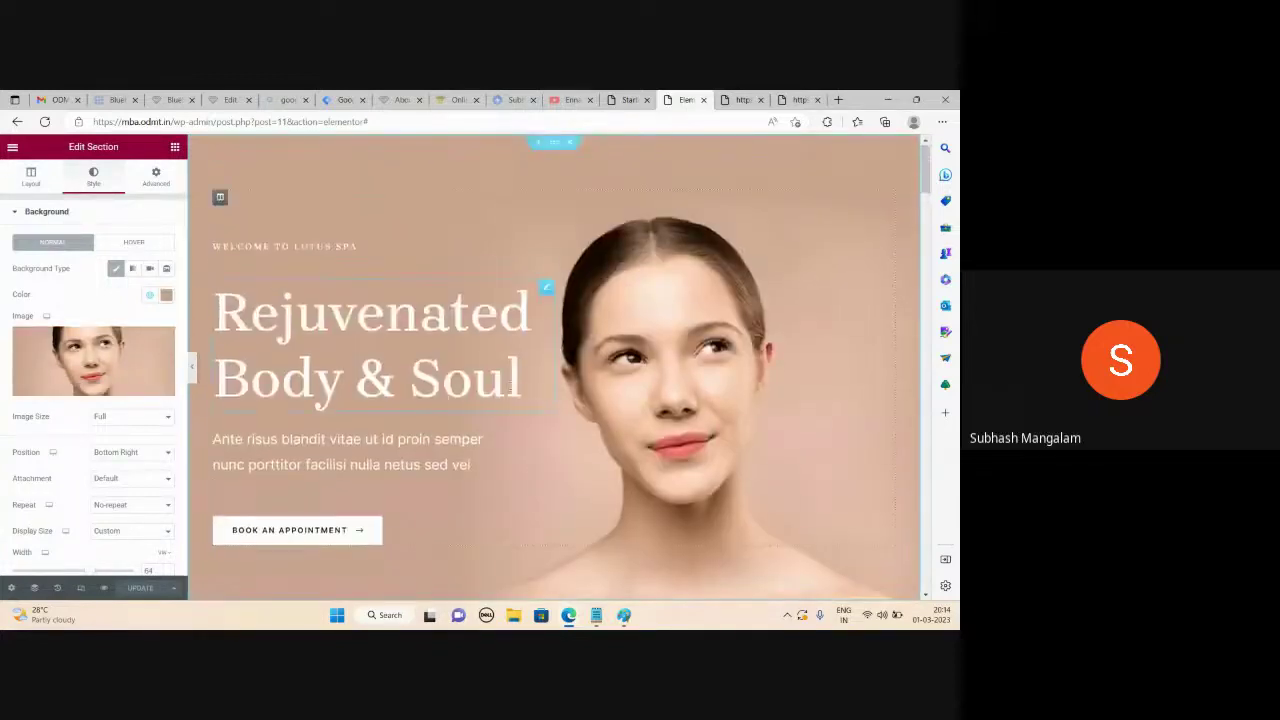
Change the hero heading to 'Body Spa in Hyderabad' and save the page
click(470, 340)
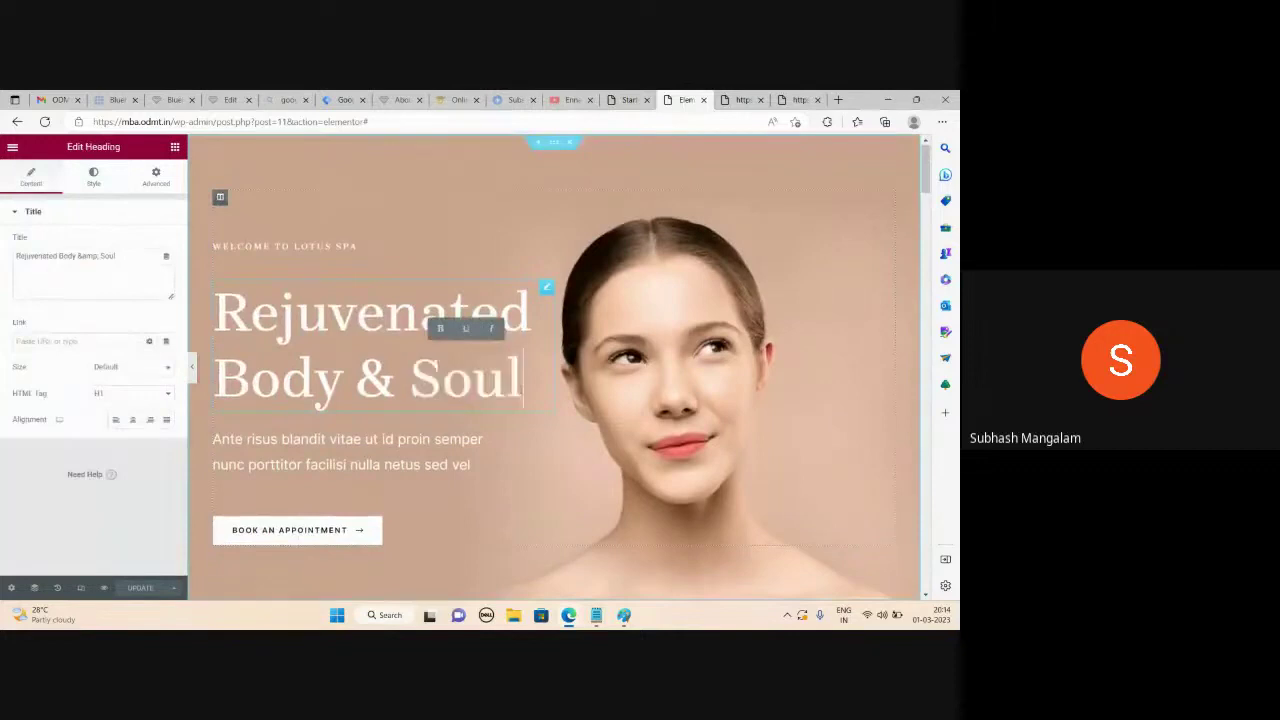
triple_click(133, 261)
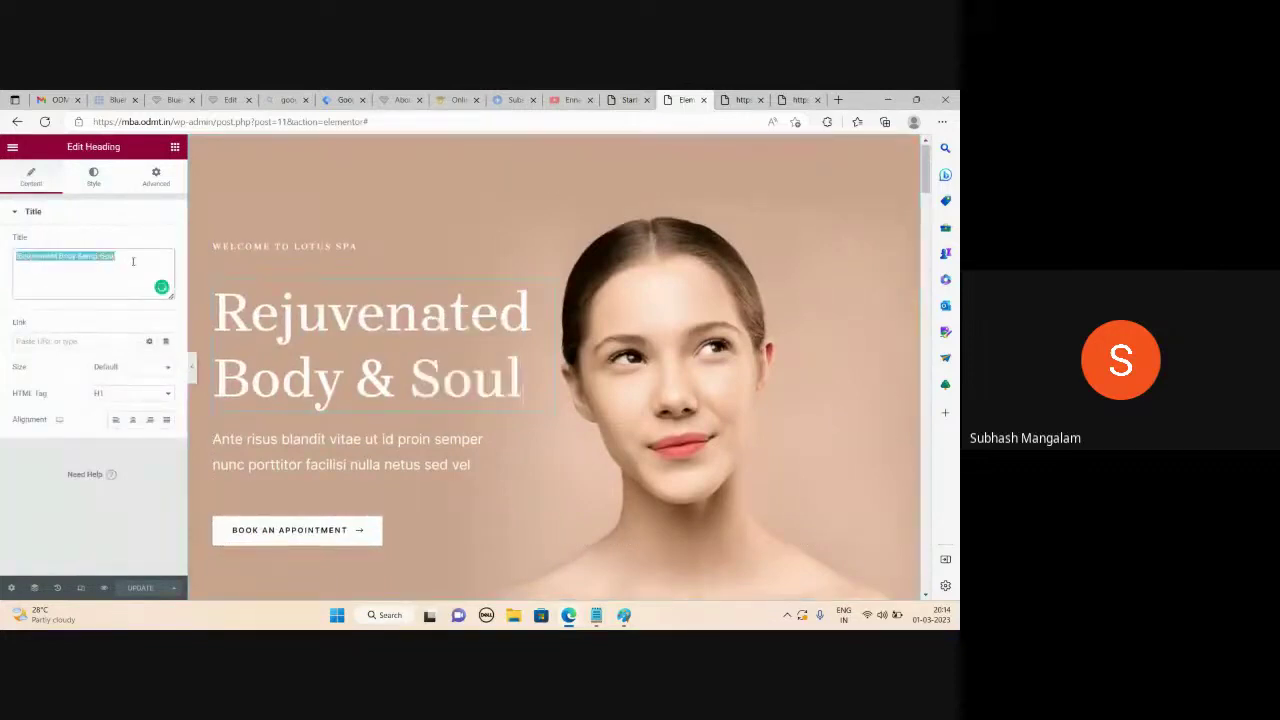
text(B)
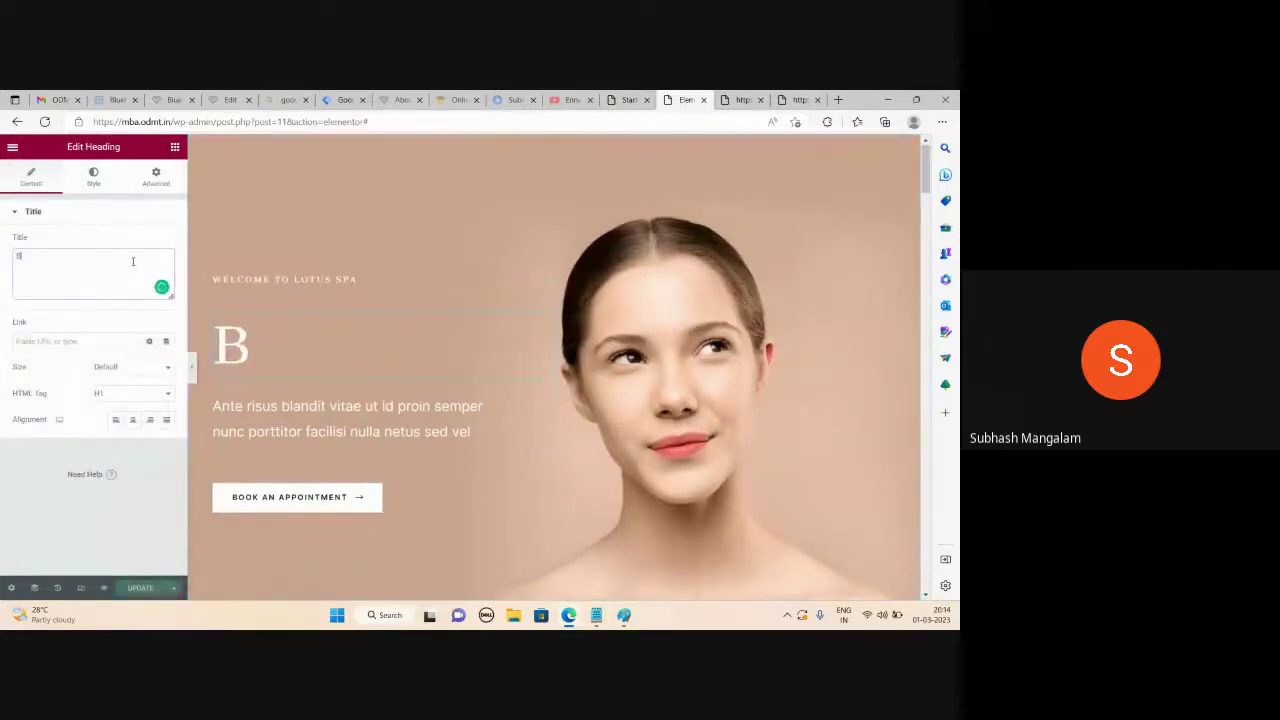
text(ody Spa )
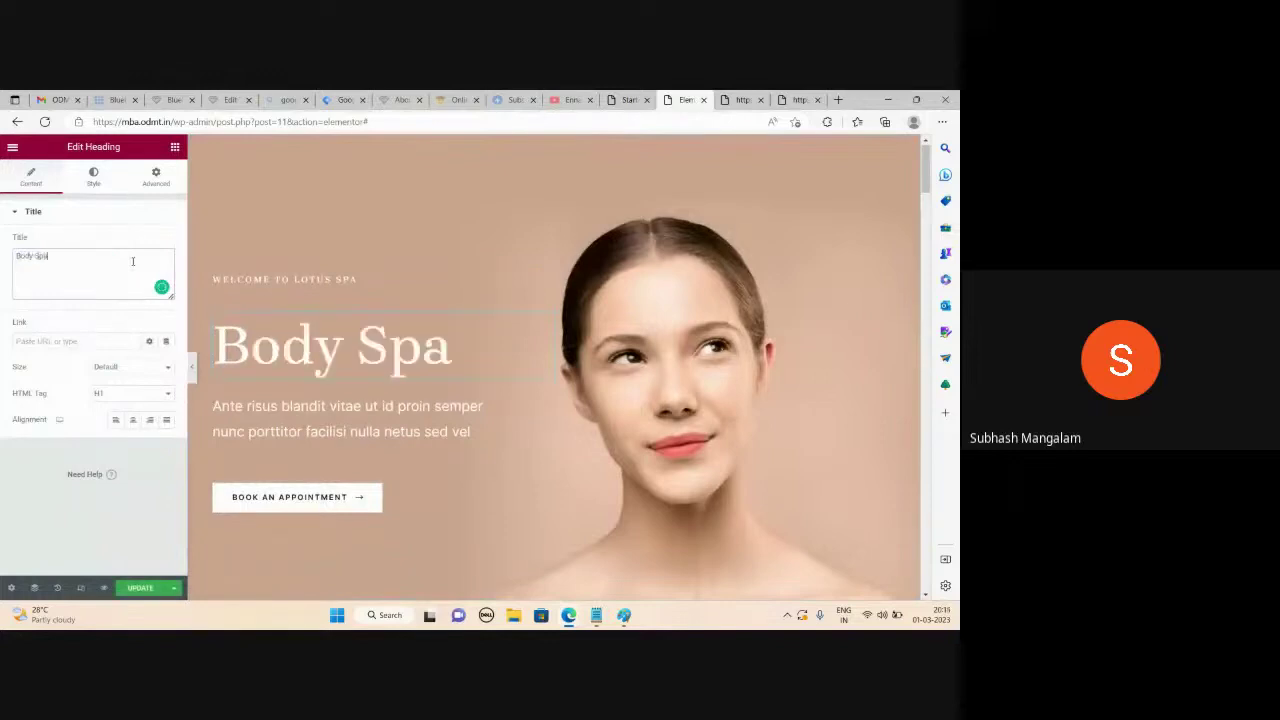
text(in Hyderabad)
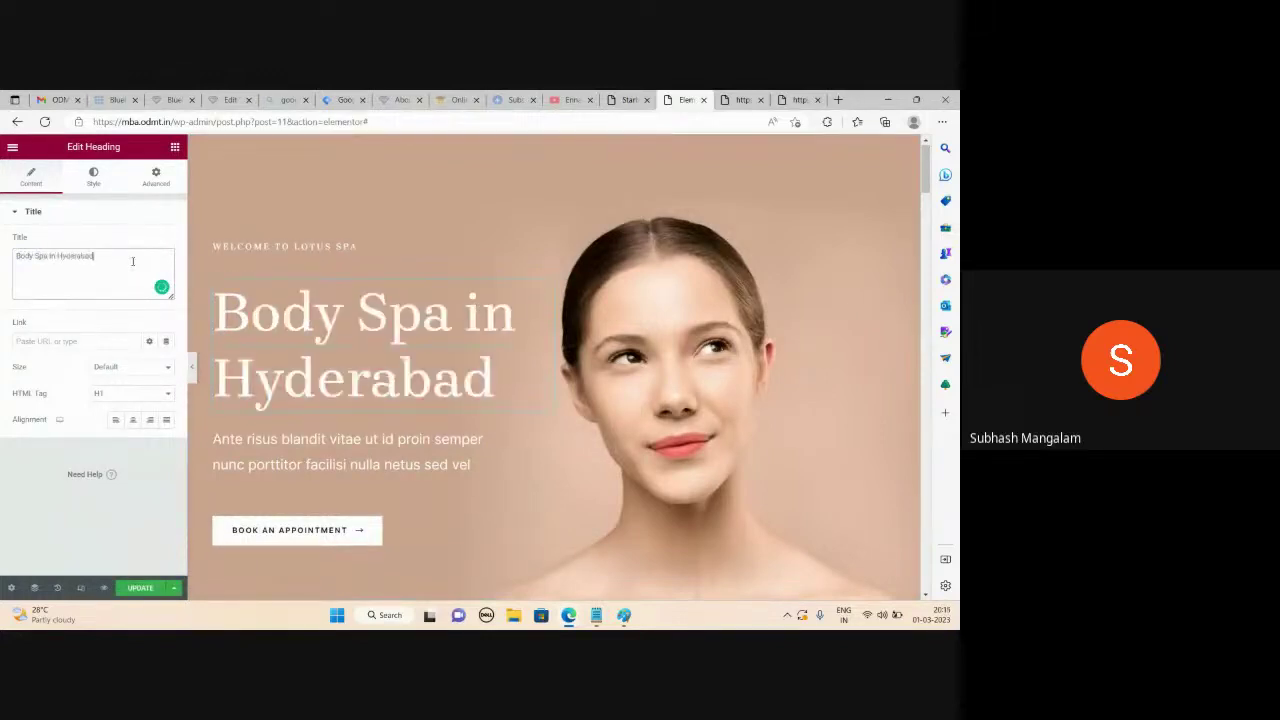
click(136, 589)
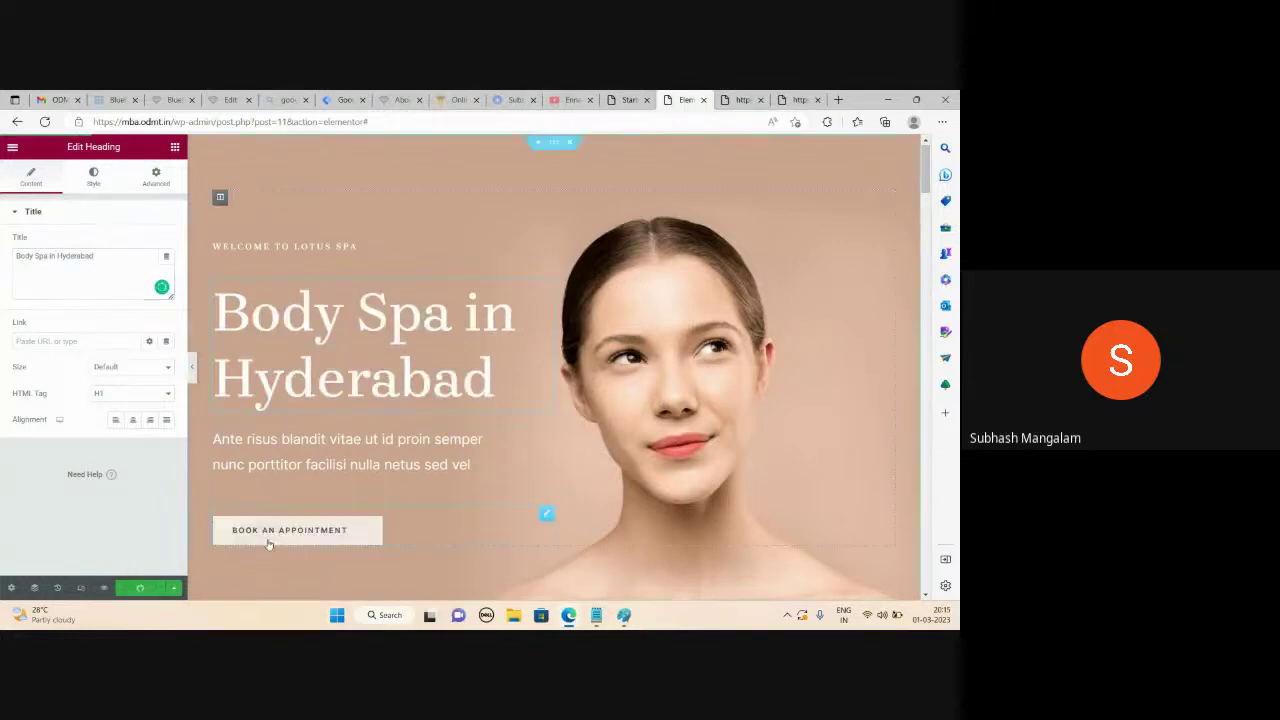
Scroll through the edited page and bring up Elementor's main menu
scroll(540, 437, down, 6)
scroll(538, 437, down, 4)
scroll(538, 437, up, 3)
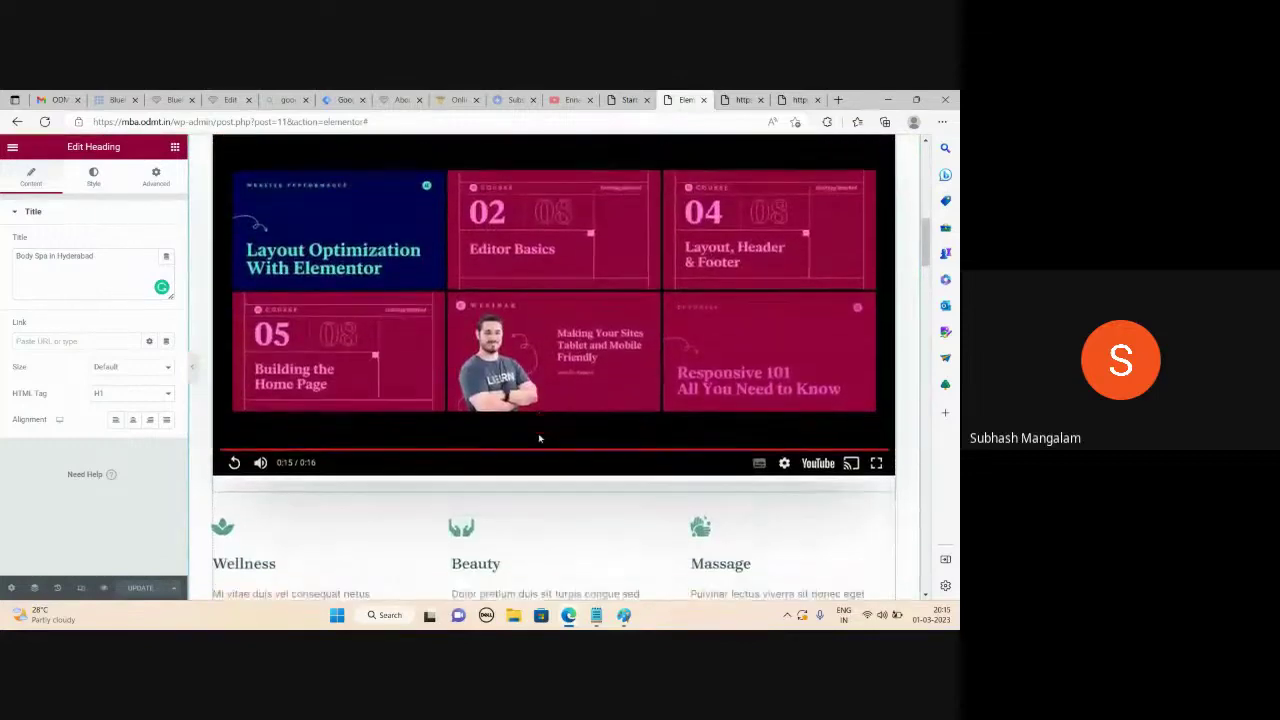
scroll(538, 437, down, 15)
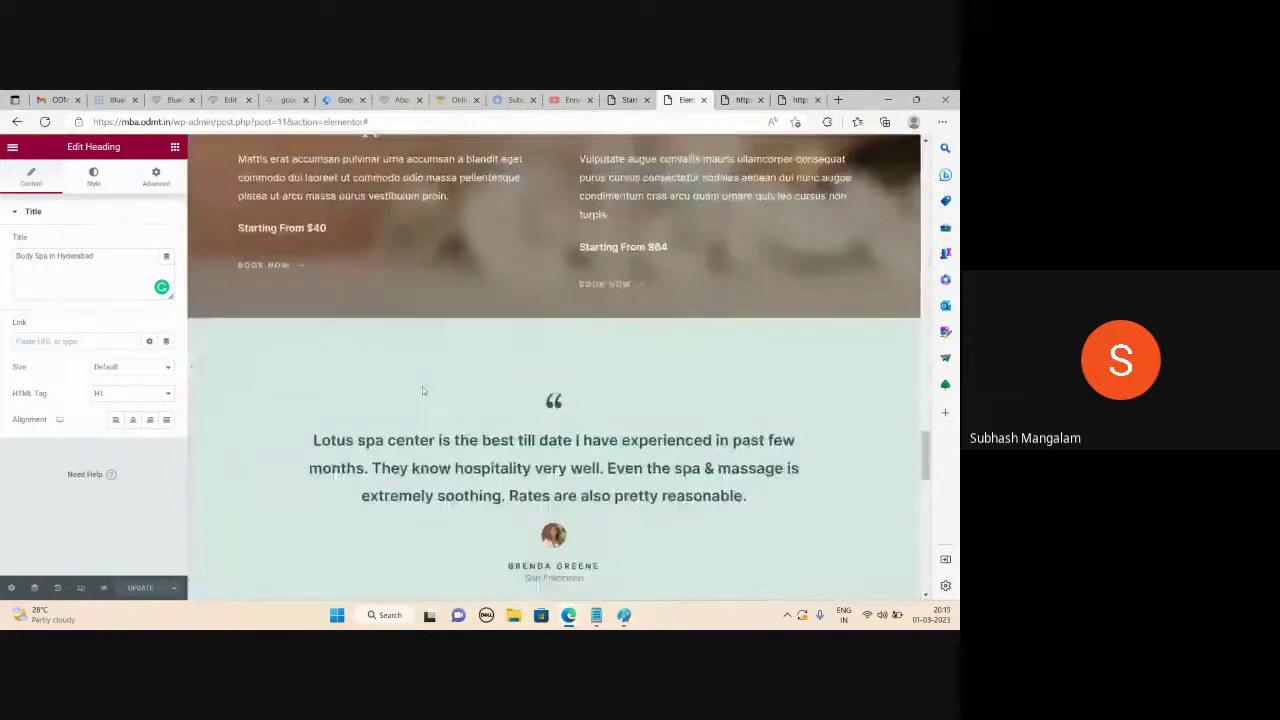
scroll(422, 390, down, 10)
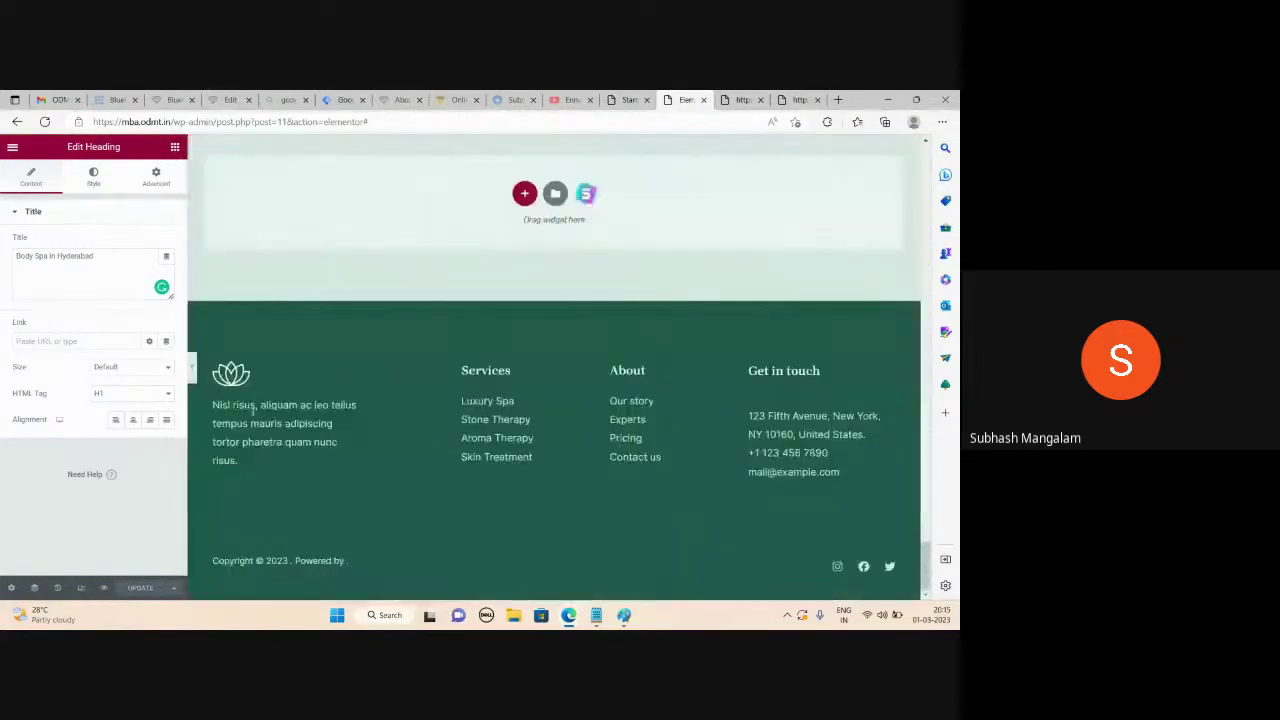
click(12, 150)
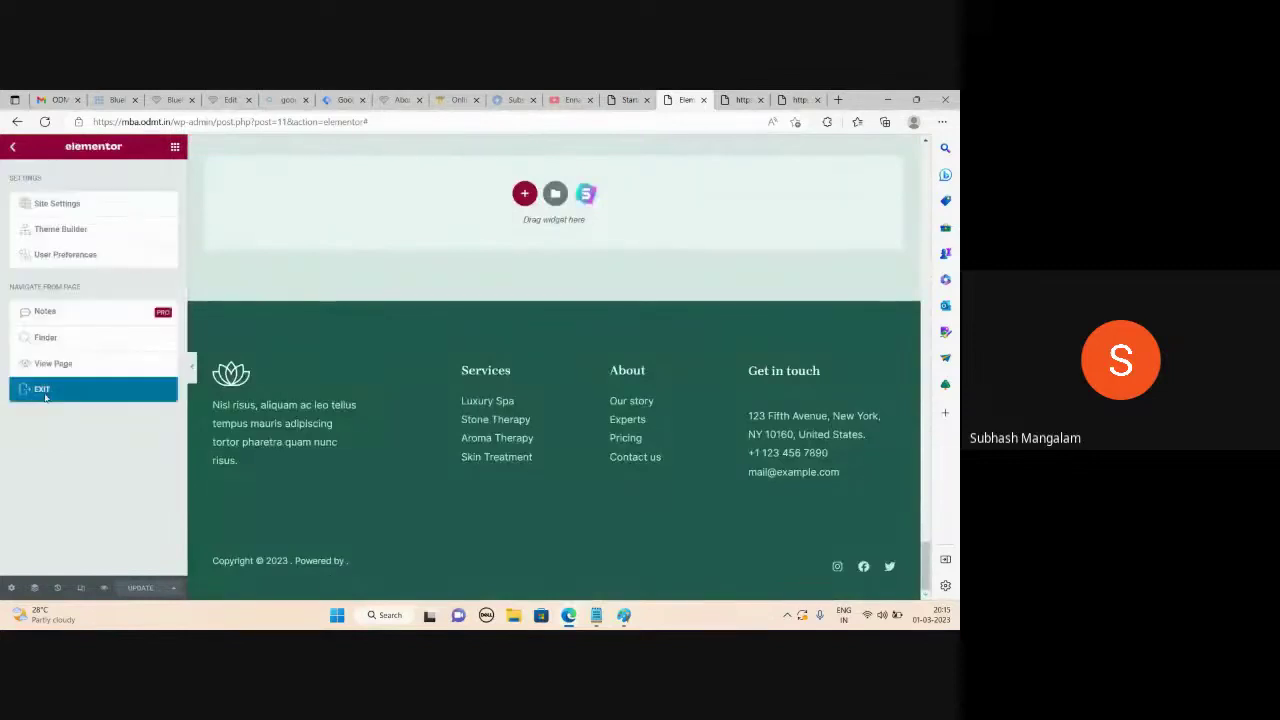
Exit Elementor, applying the exit choice and leaving despite the unsaved-changes warning
click(40, 390)
click(526, 428)
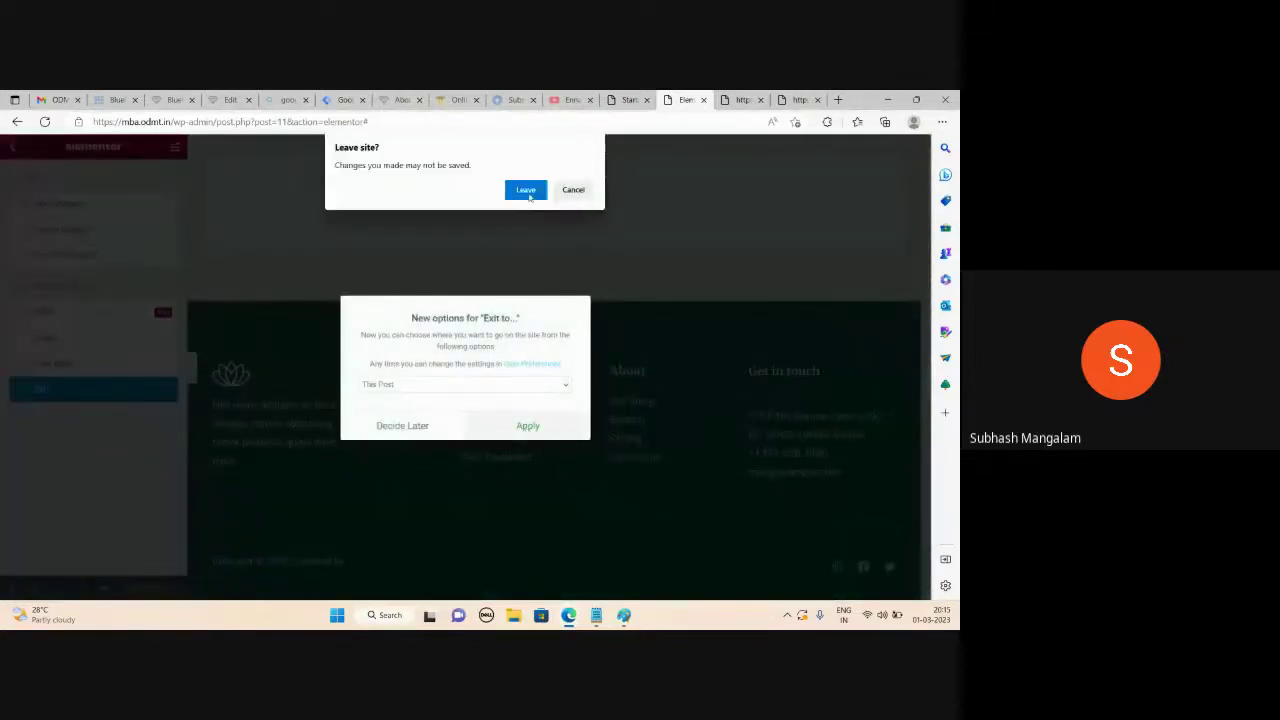
click(530, 192)
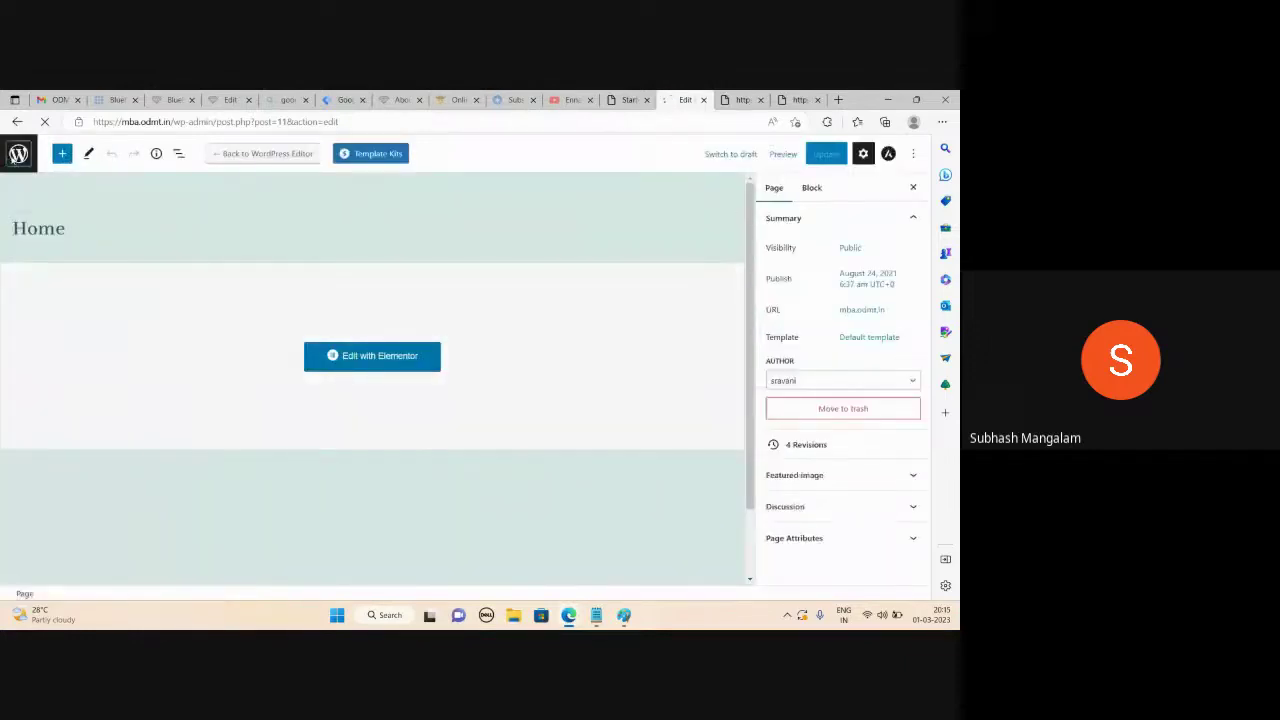
Start Appearance > Customize loading and switch to the live homepage tab
click(14, 156)
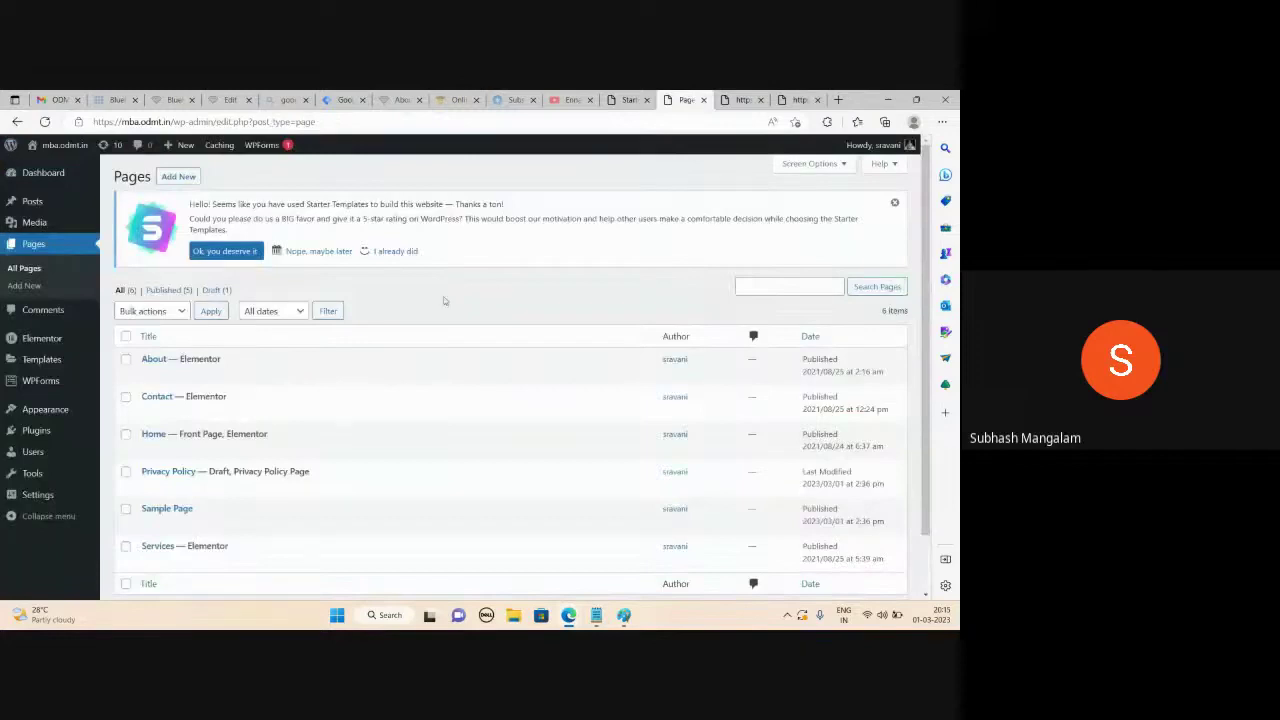
scroll(456, 277, down, 1)
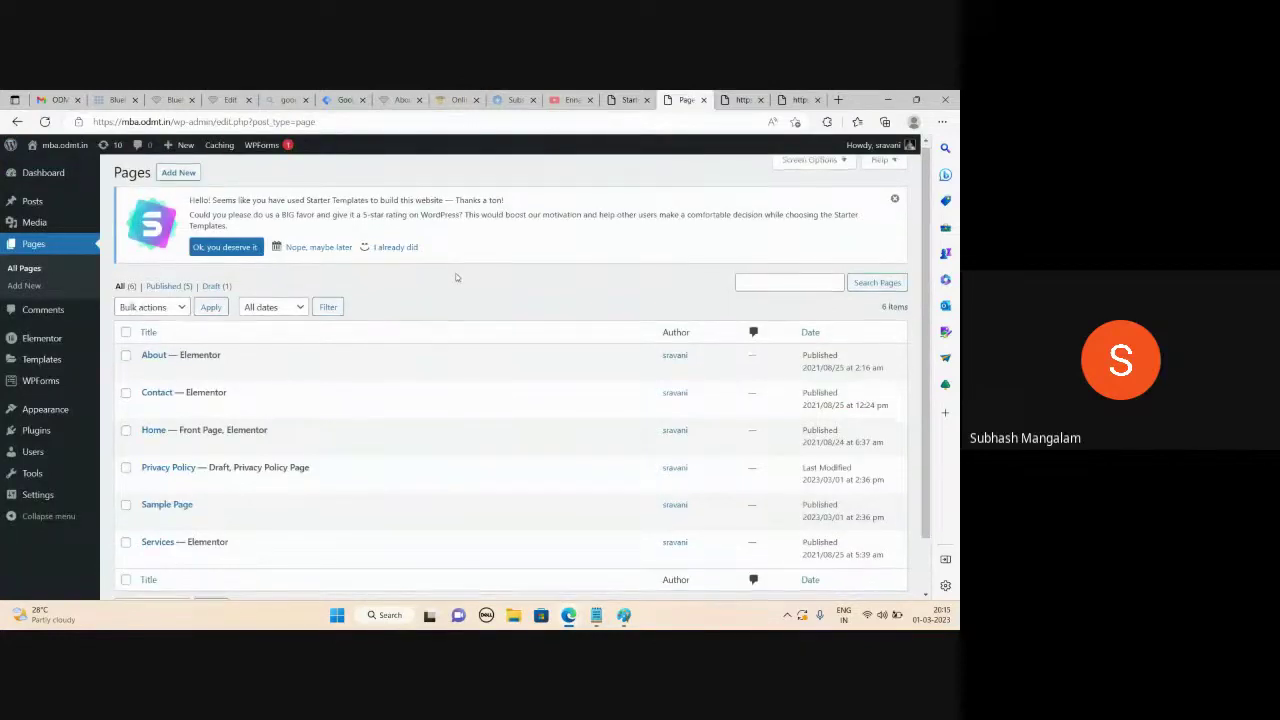
scroll(456, 277, down, 1)
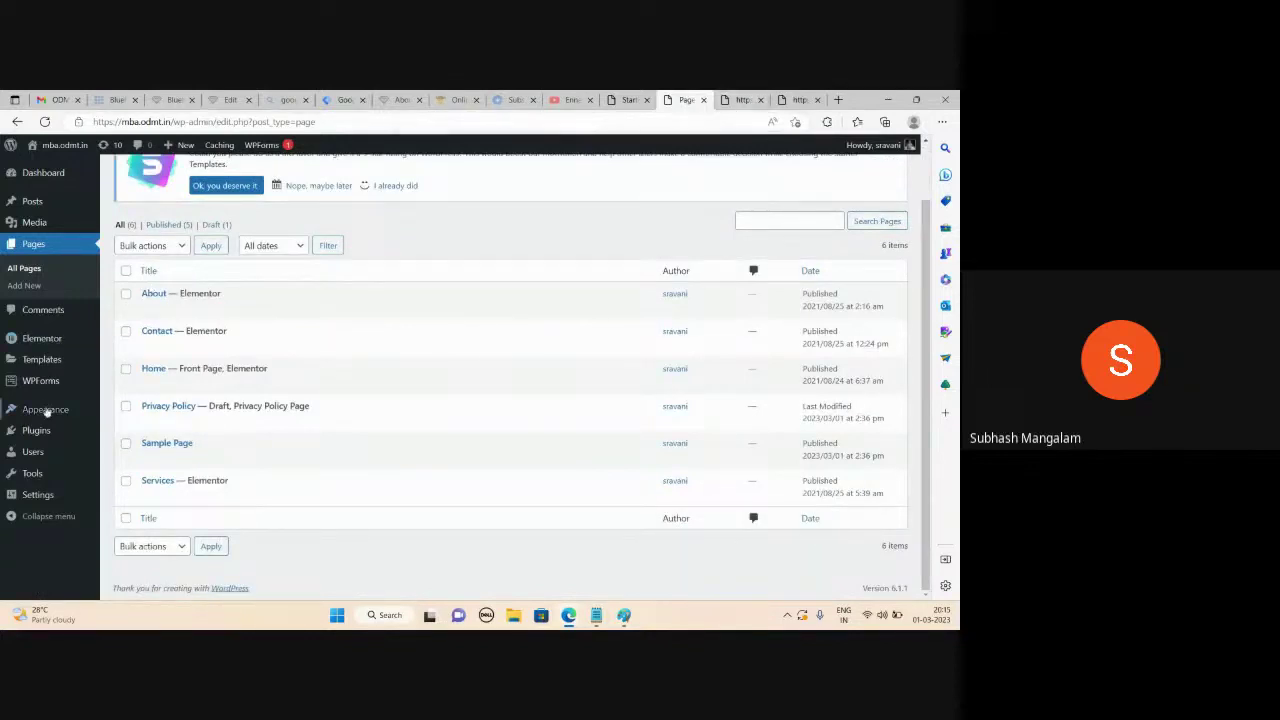
mouse_move(46, 410)
click(128, 416)
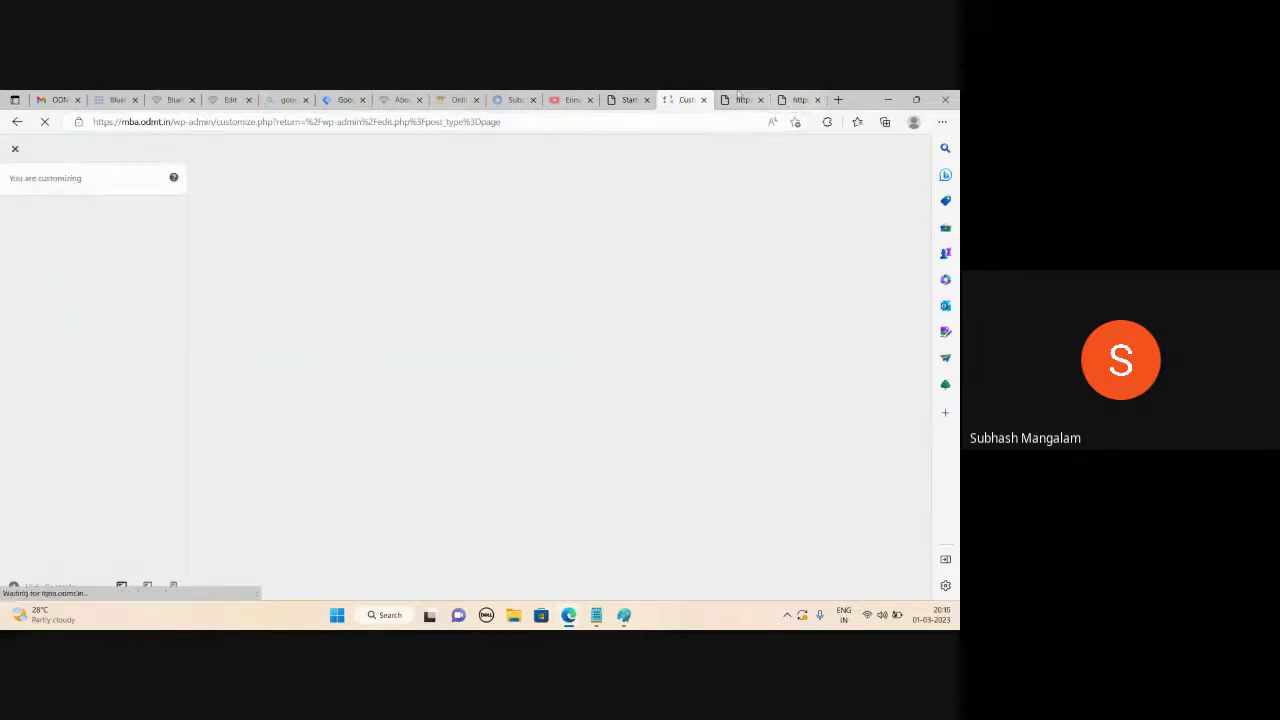
click(743, 99)
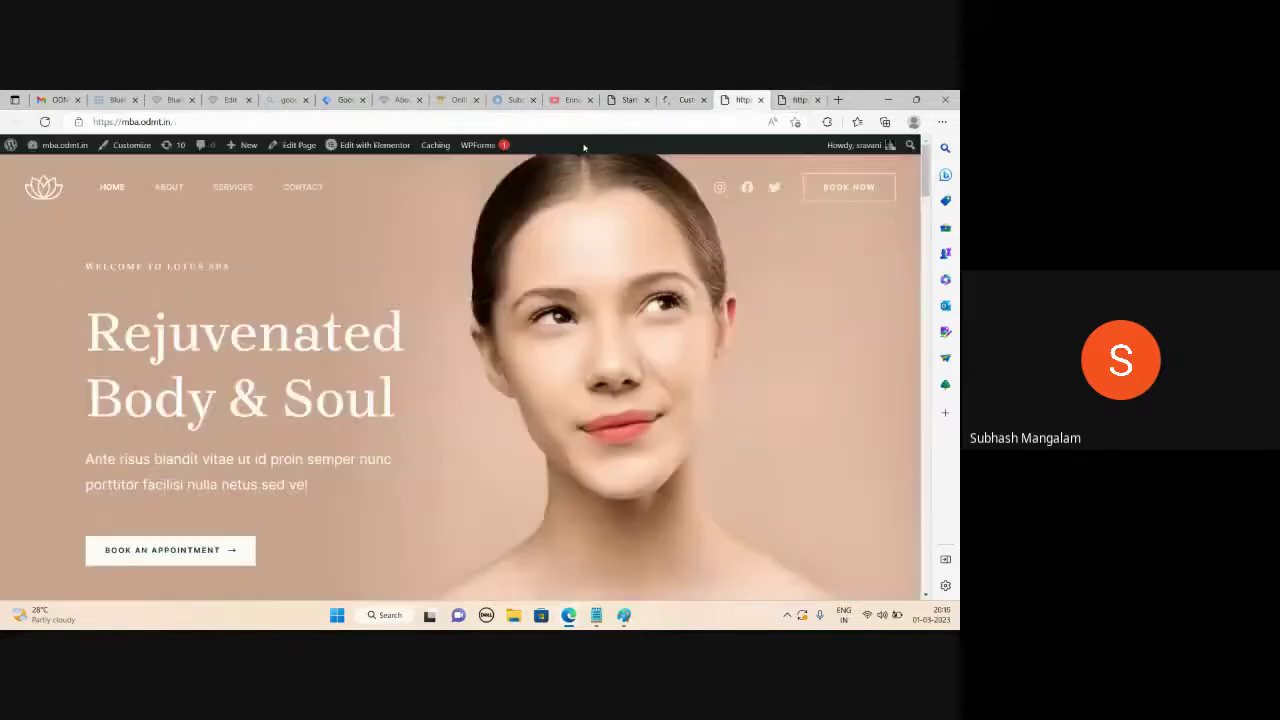
Browse the live Services page's treatments, offer banner and appointment section, then return to the customizer
click(232, 189)
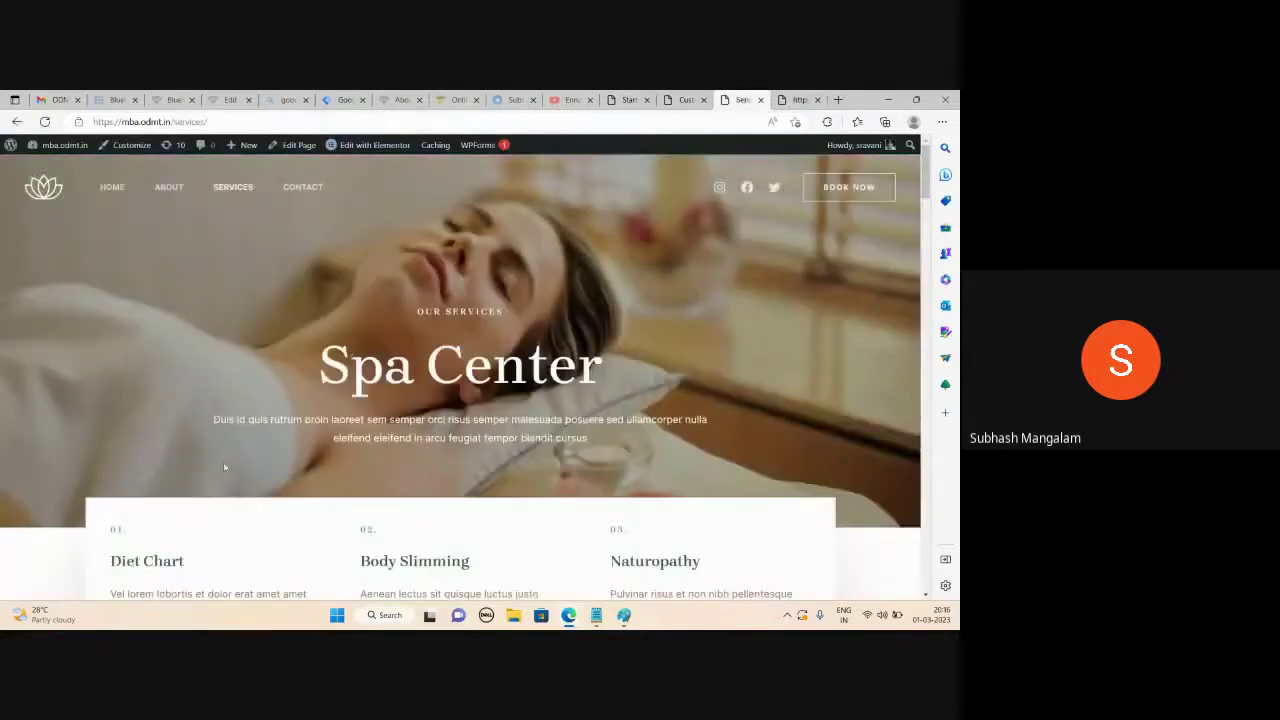
scroll(204, 406, down, 10)
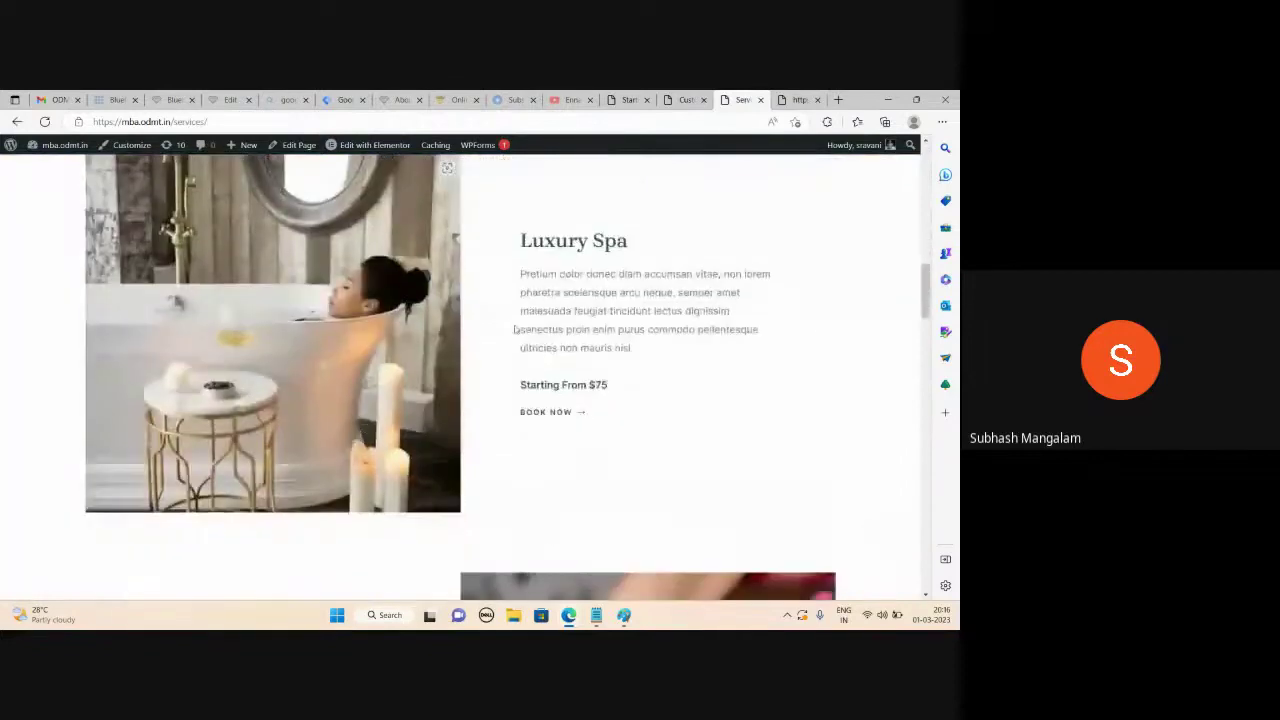
scroll(493, 338, down, 10)
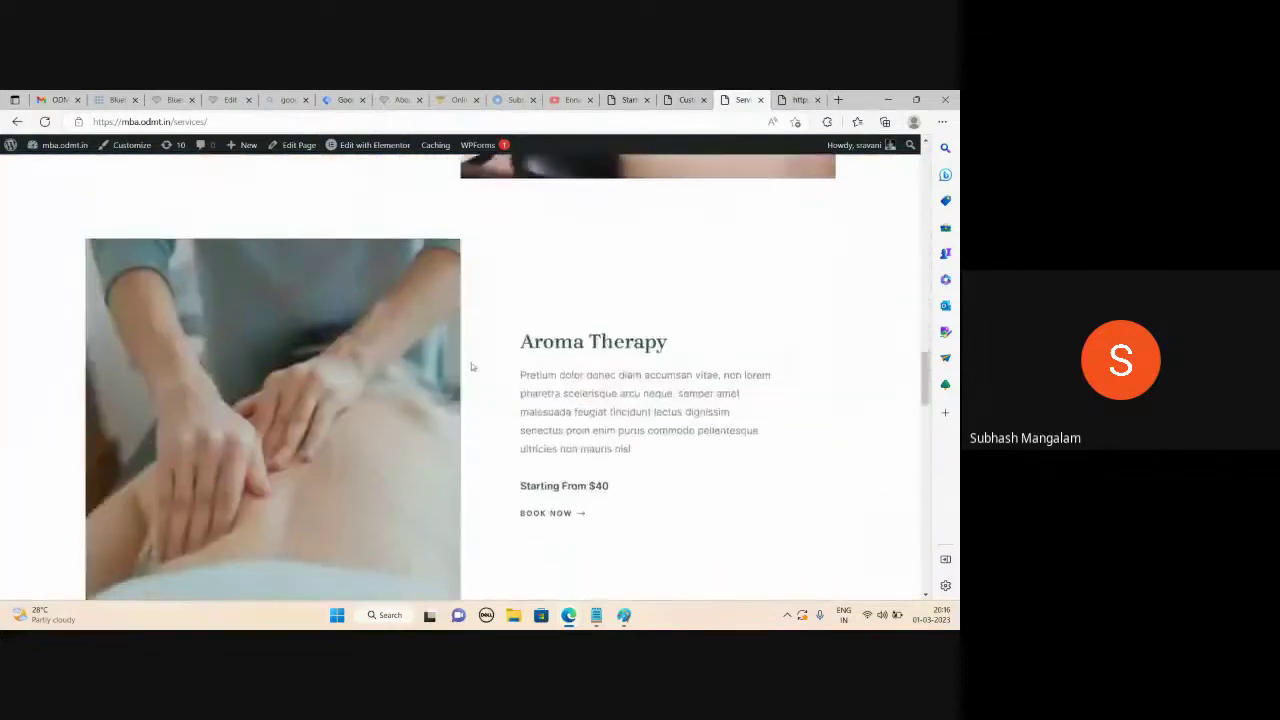
scroll(472, 367, down, 12)
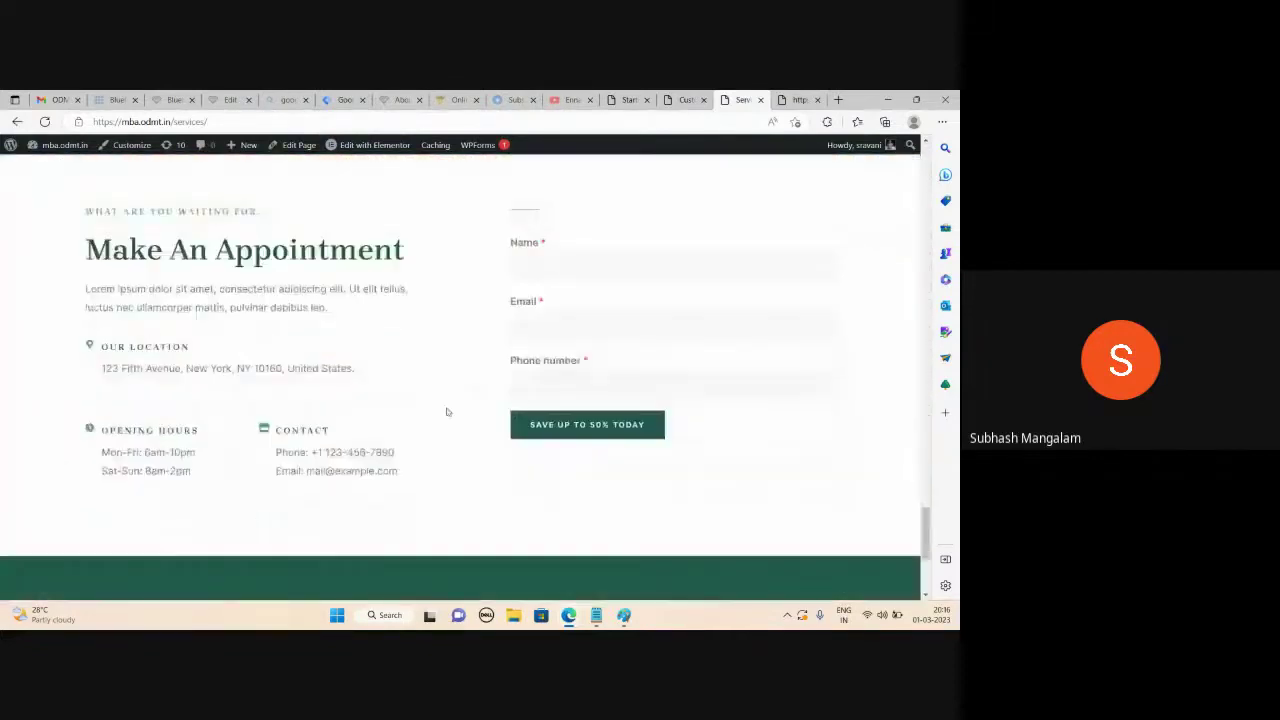
scroll(911, 521, up, 8)
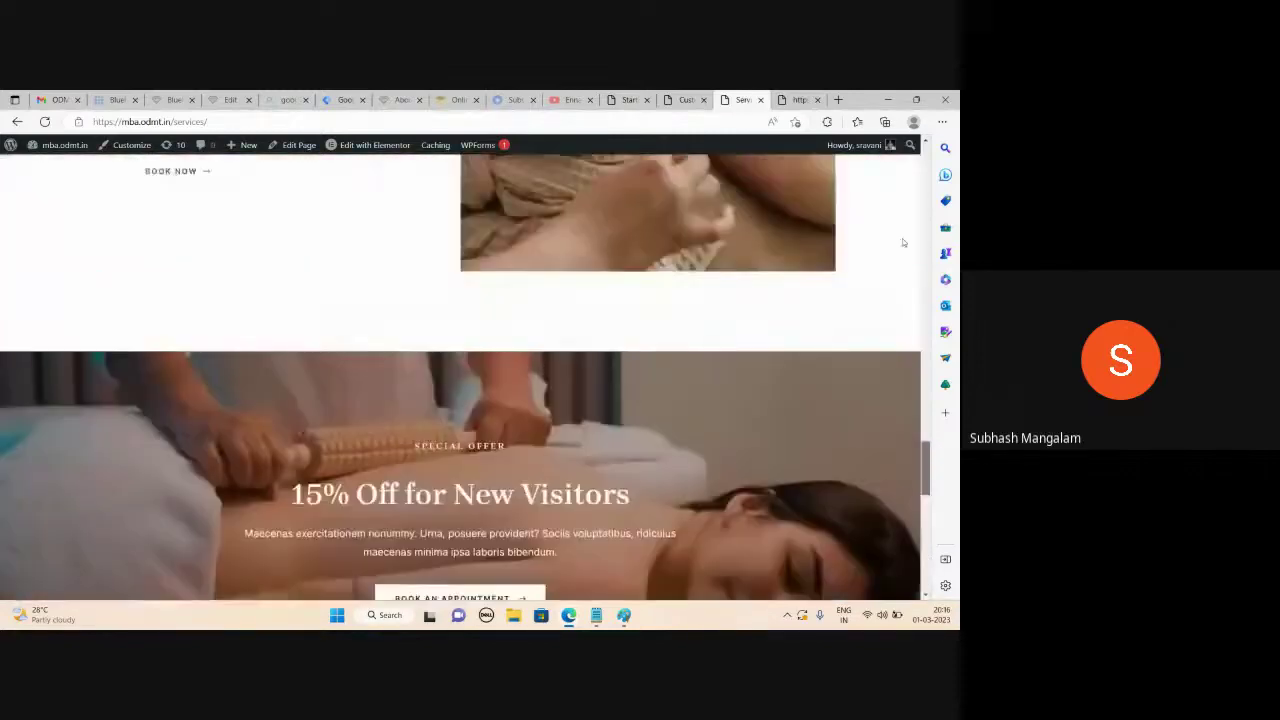
scroll(902, 238, up, 15)
mouse_move(378, 146)
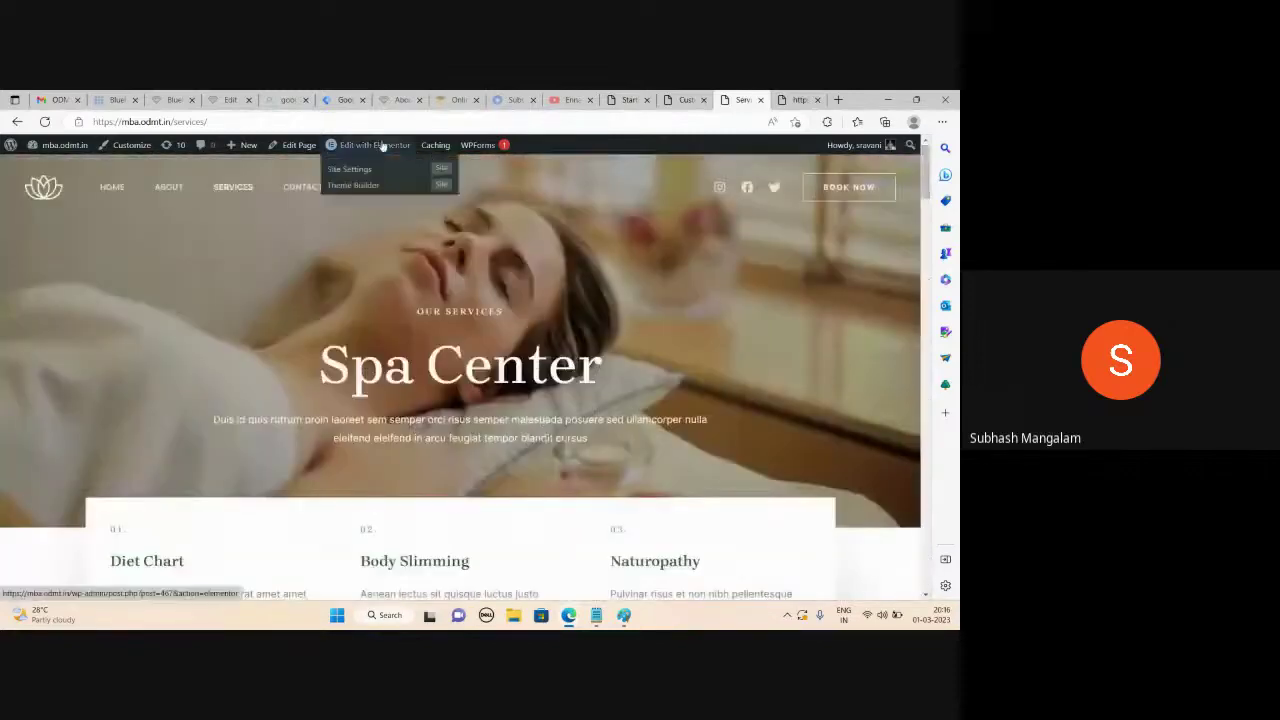
key(ctrl+shift+Tab)
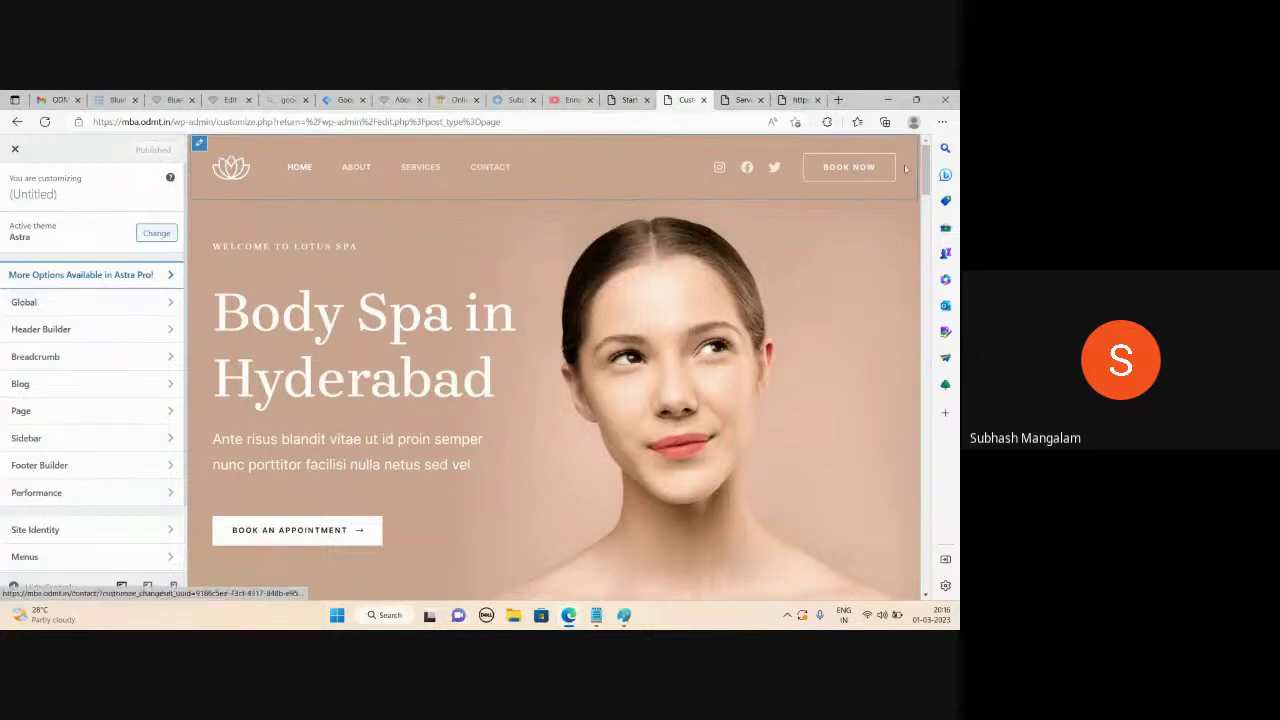
Scroll the preview to the footer and open Footer Builder's HTML 1 text block
scroll(226, 348, down, 20)
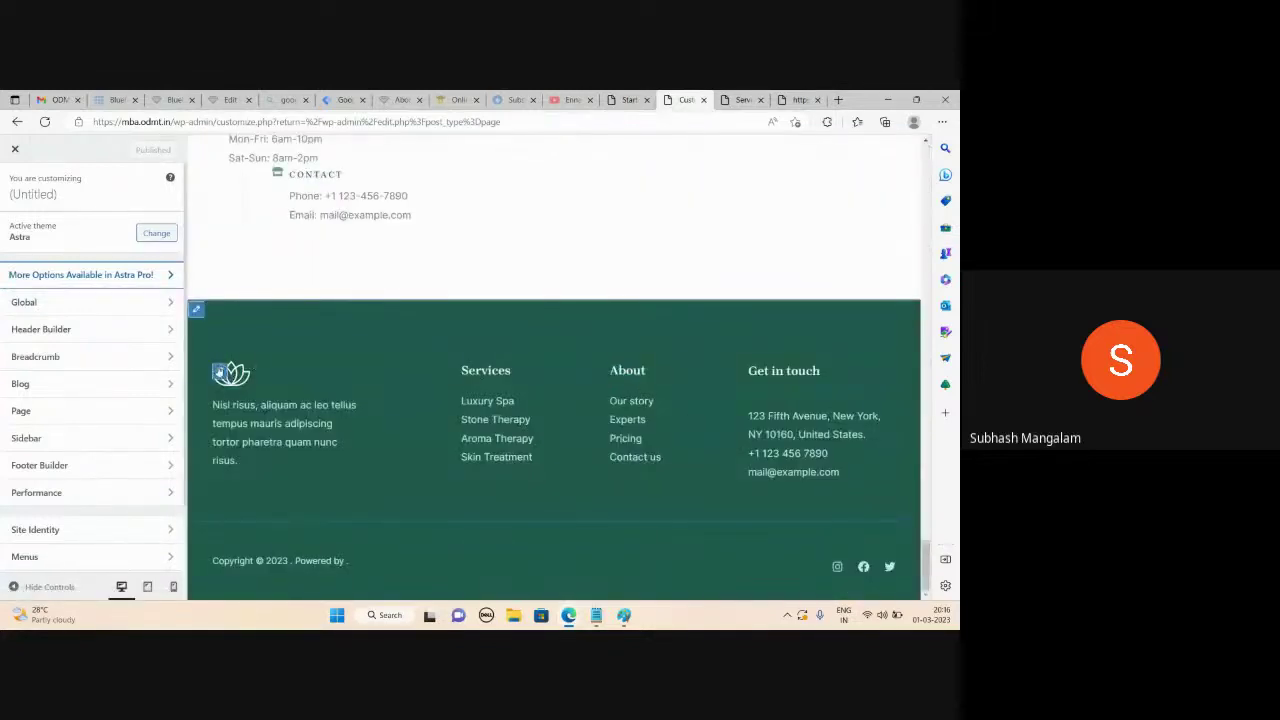
click(220, 373)
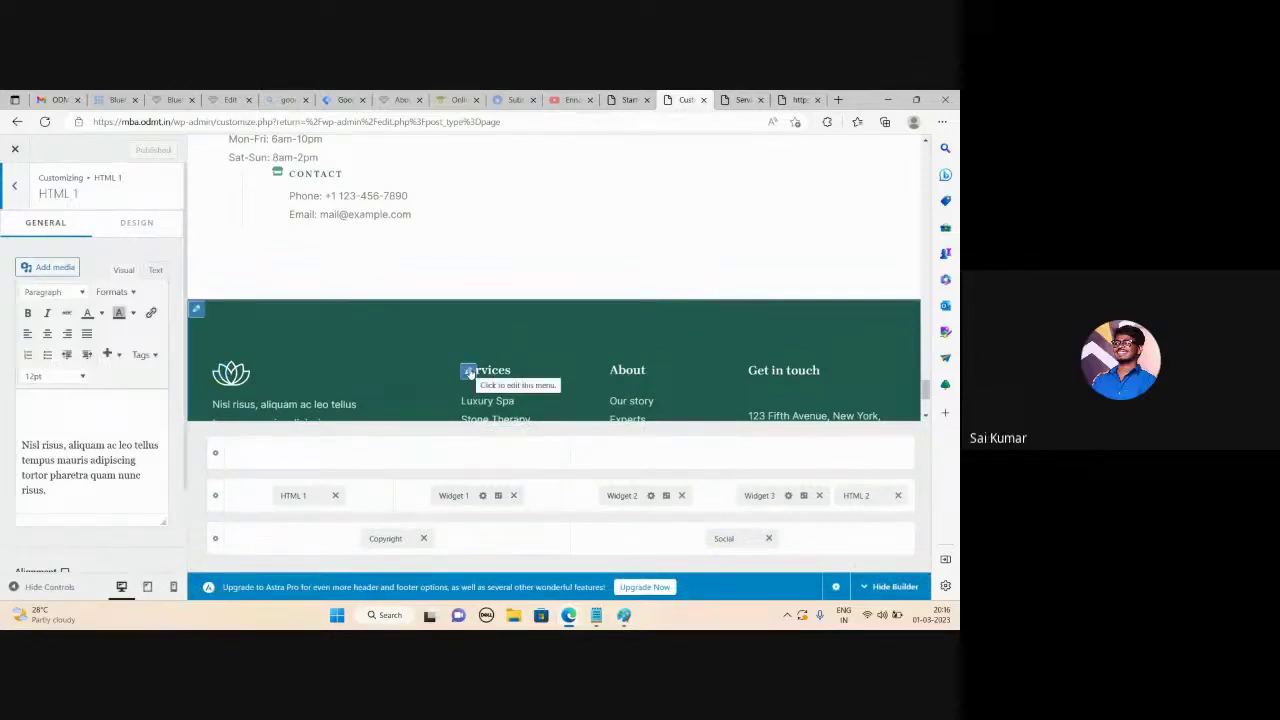
Rename the footer Services link 'Luxury Spa' to 'Hyd Spa' and open the Get In Touch block
click(468, 372)
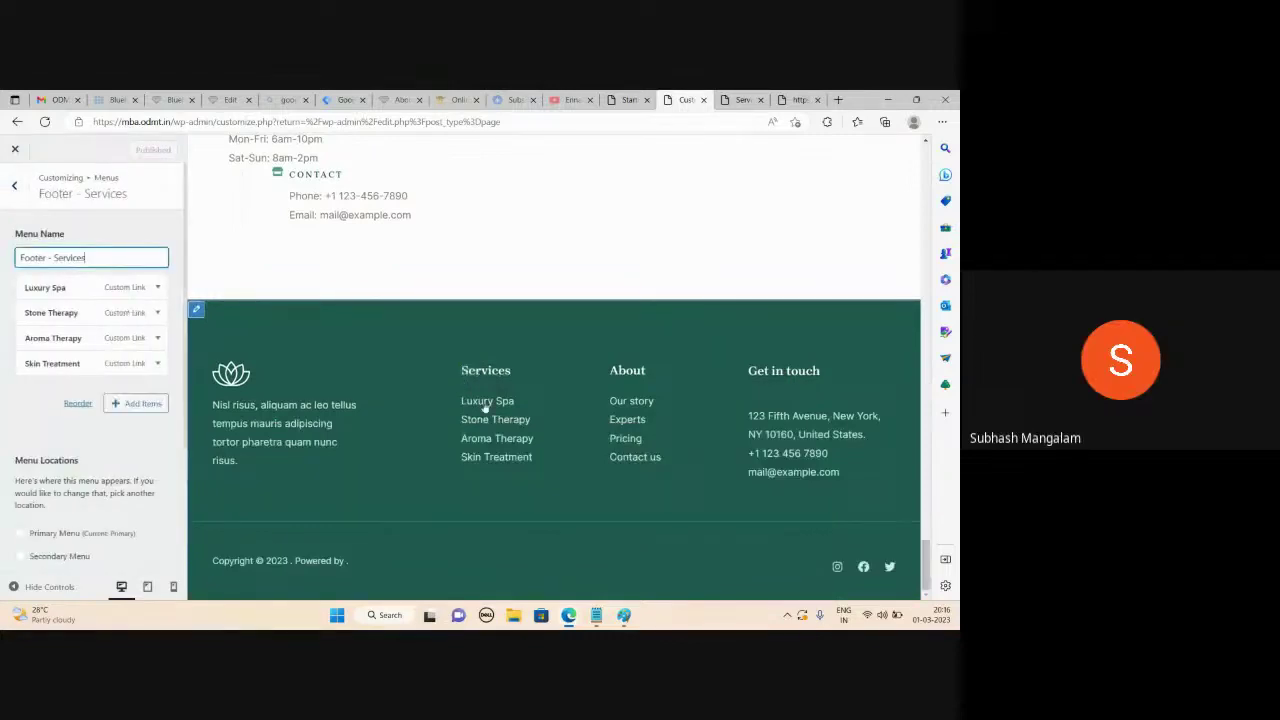
click(45, 287)
drag(75, 368, 6, 363)
text(yd Spa)
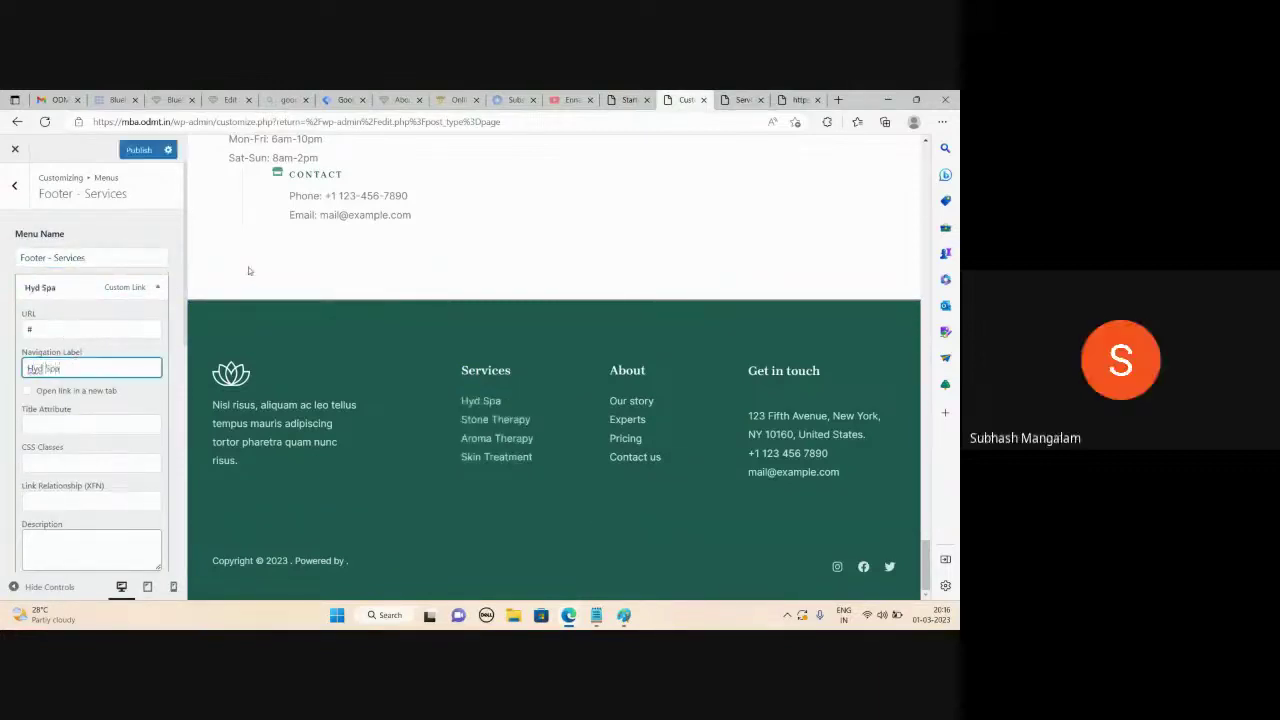
click(470, 423)
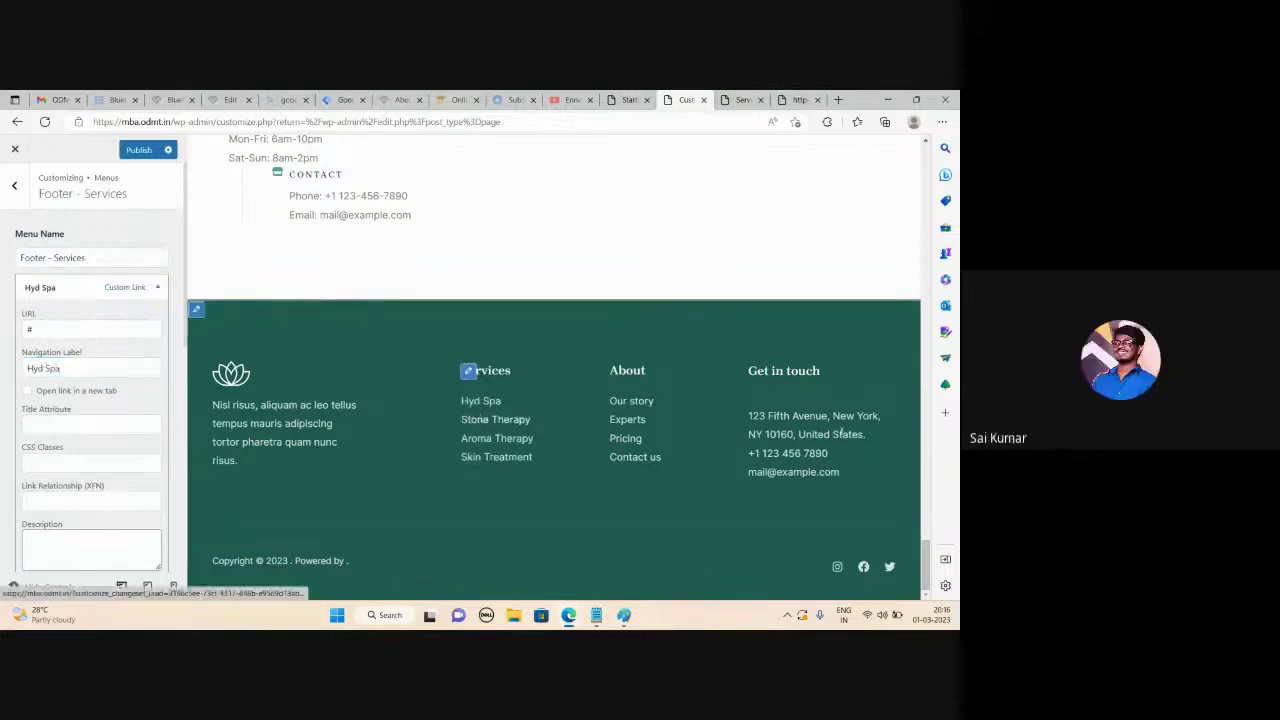
click(756, 399)
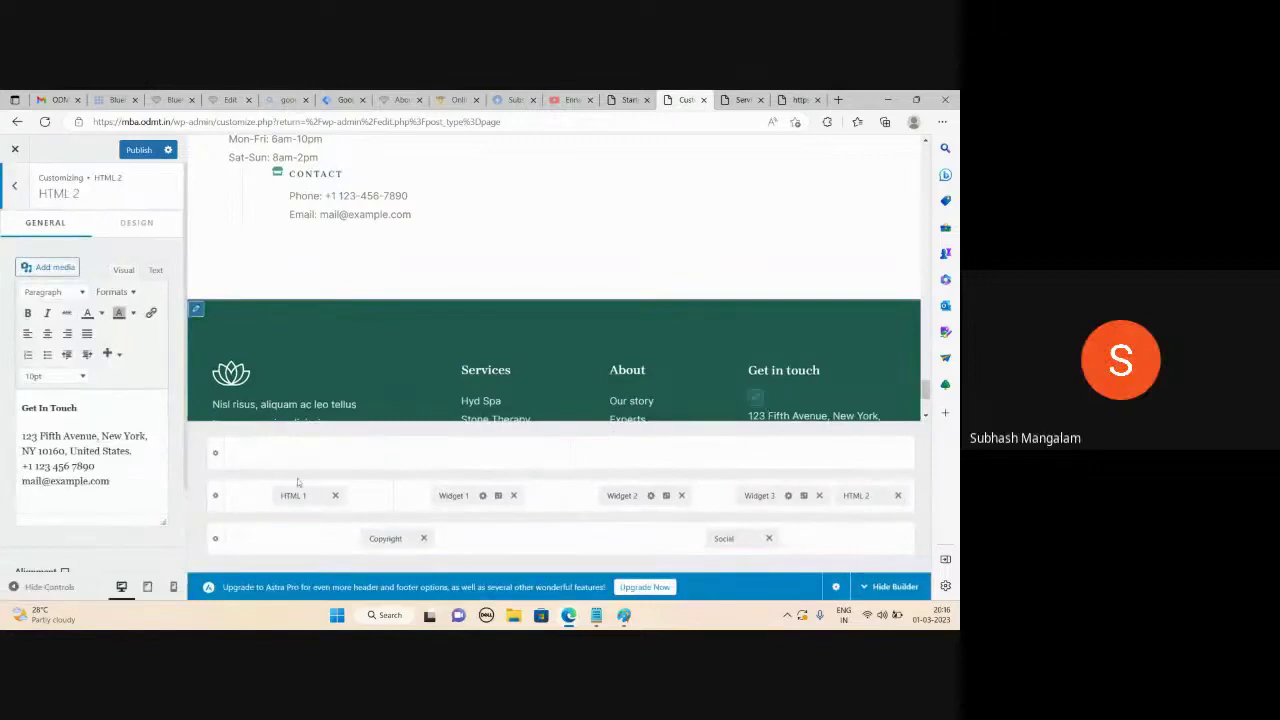
Change the footer phone number's ending to 70 and publish the footer changes
key(BackSpace)
key(BackSpace)
key(BackSpace)
key(BackSpace)
key(BackSpace)
key(BackSpace)
key(BackSpace)
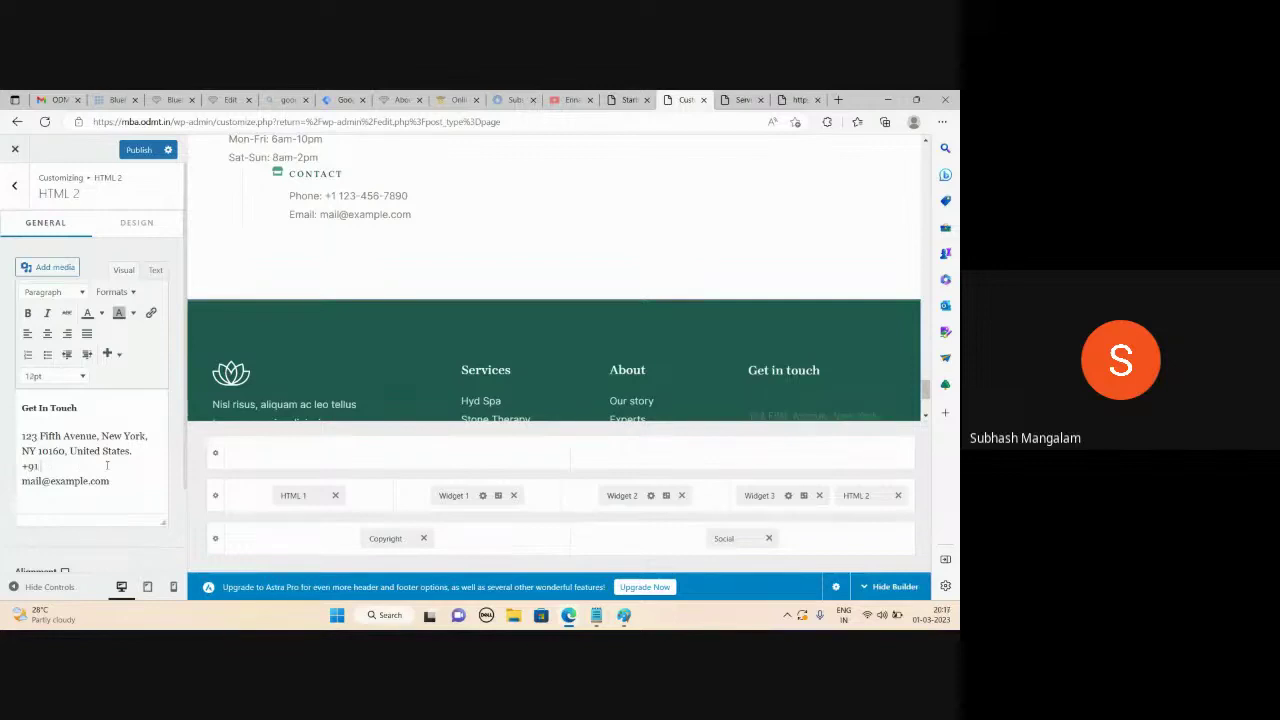
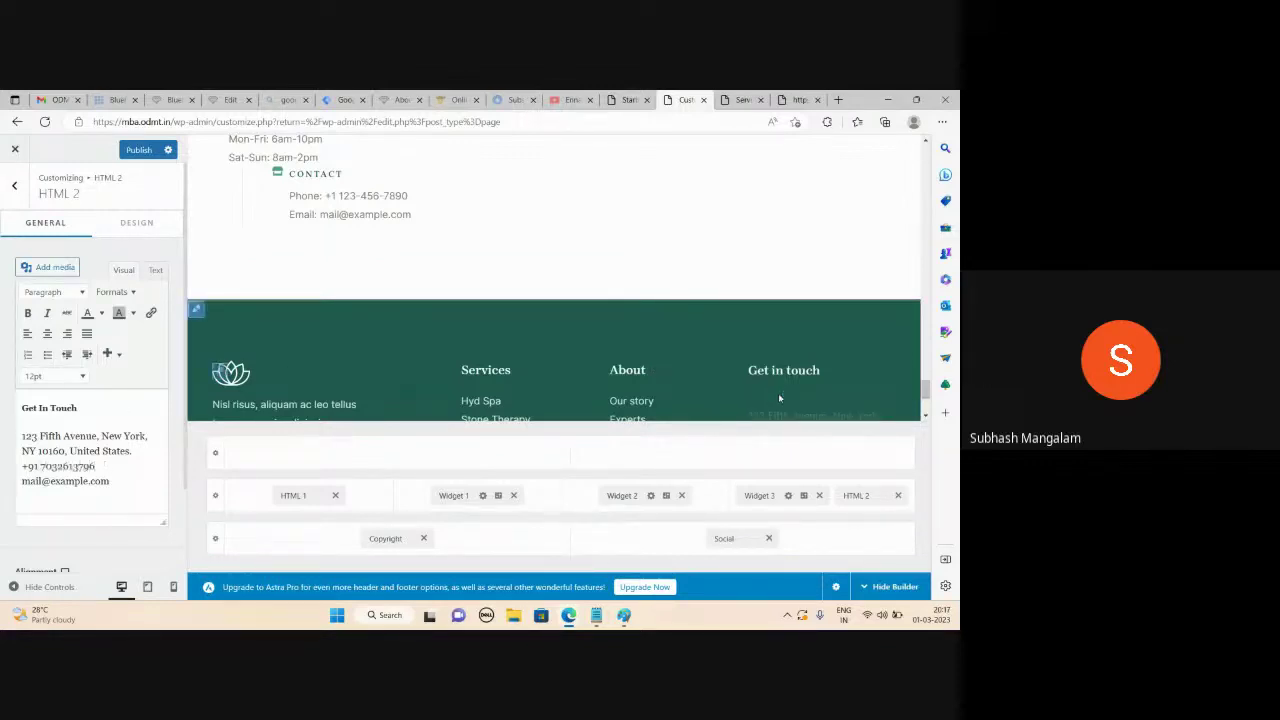
scroll(778, 393, down, 2)
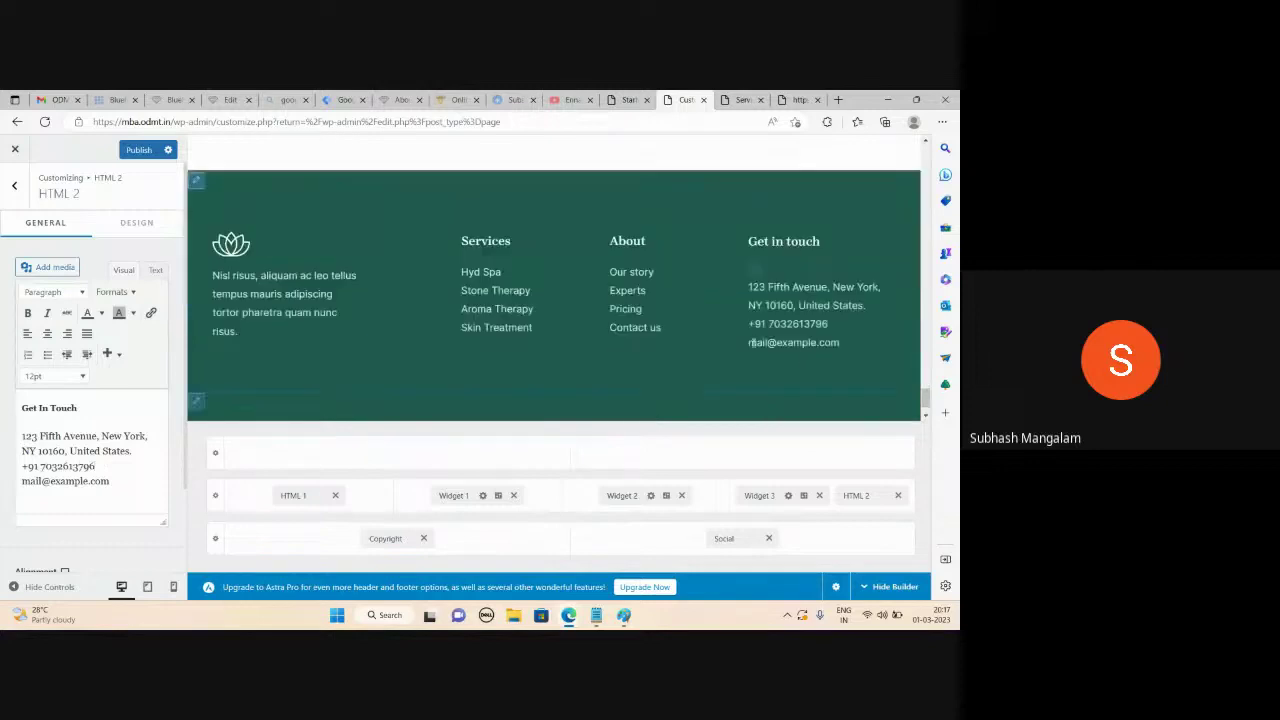
click(139, 149)
Scroll back up to the Body Spa in Hyderabad hero and close the customizer
scroll(360, 341, up, 15)
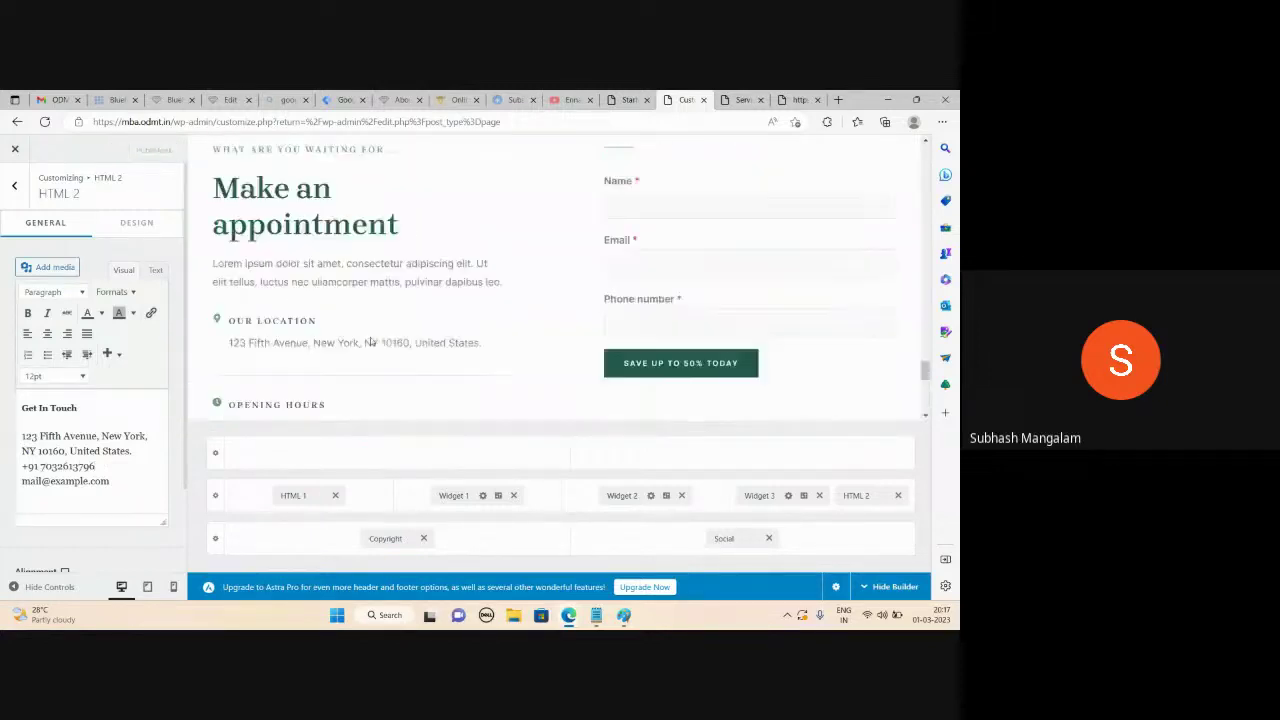
scroll(404, 325, up, 10)
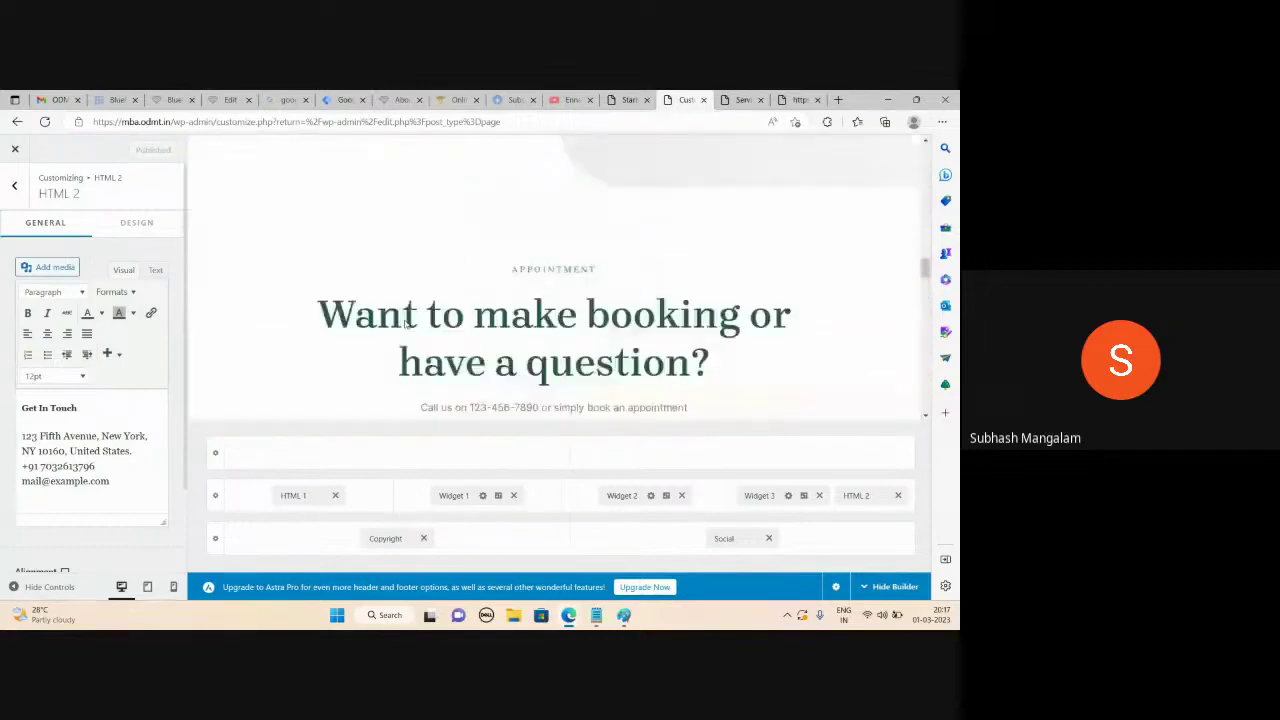
scroll(399, 292, up, 5)
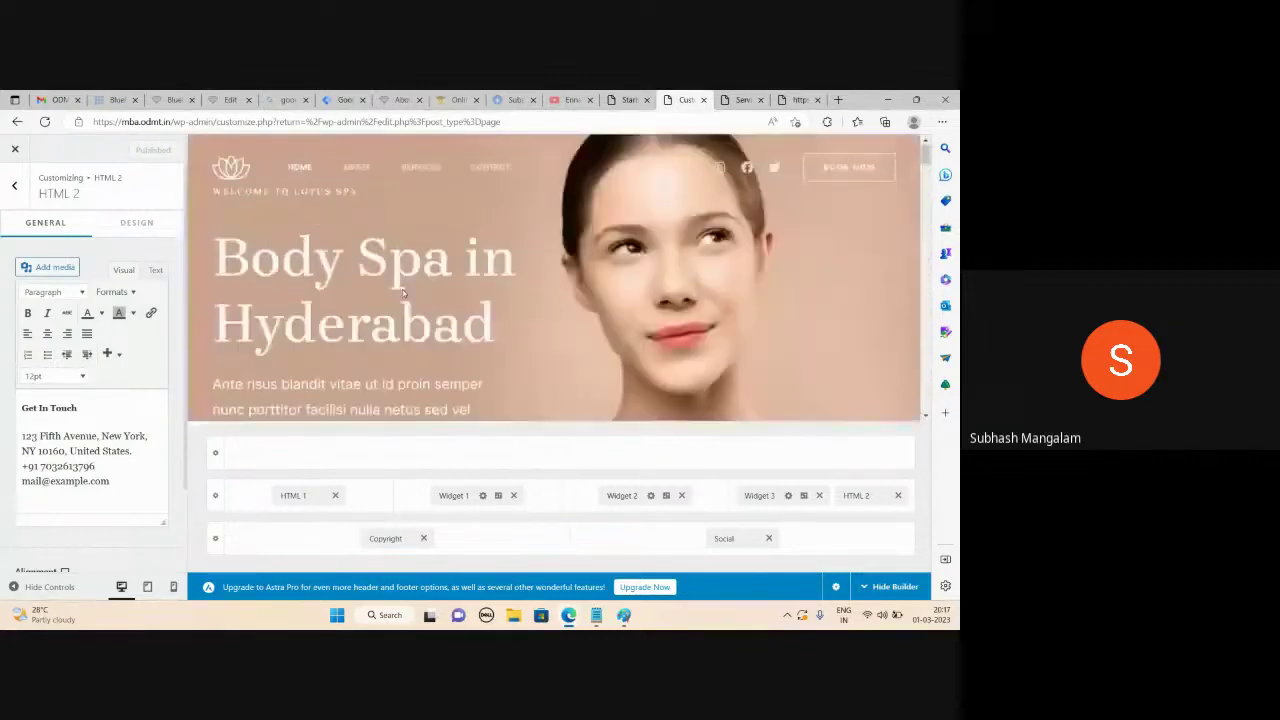
click(16, 150)
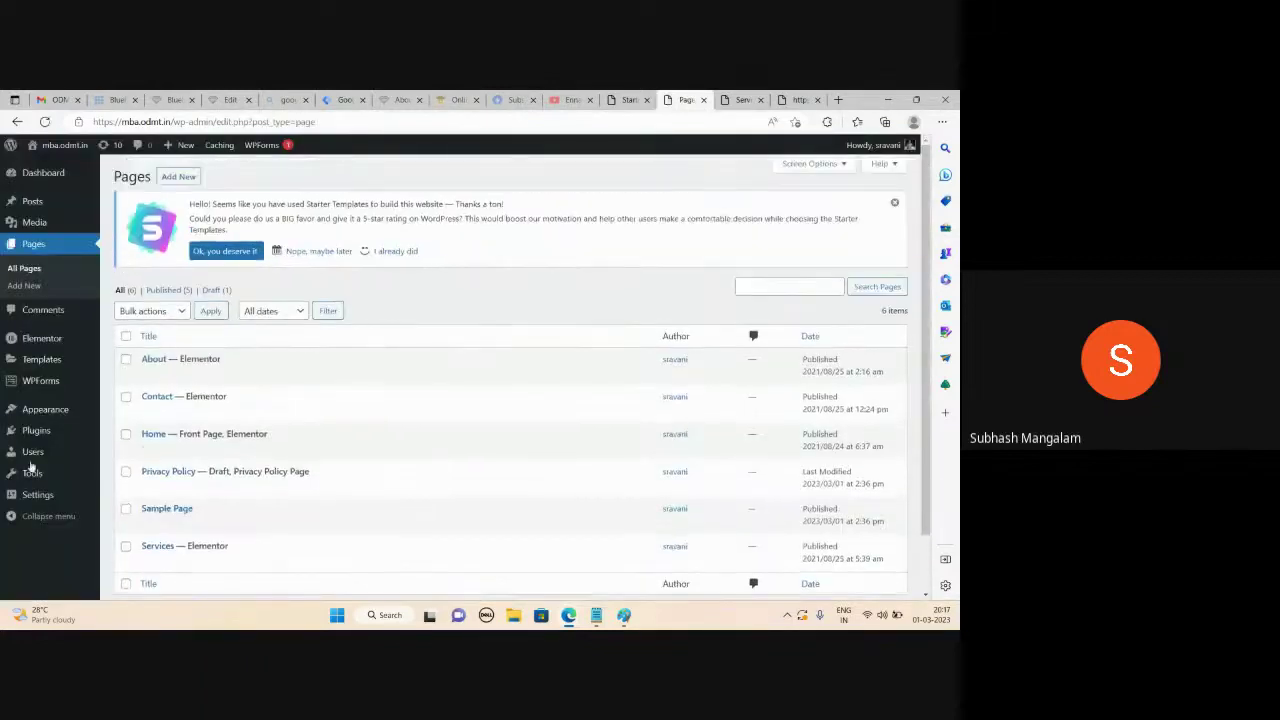
Open the WP Reset tools page from the Plugins list
click(36, 432)
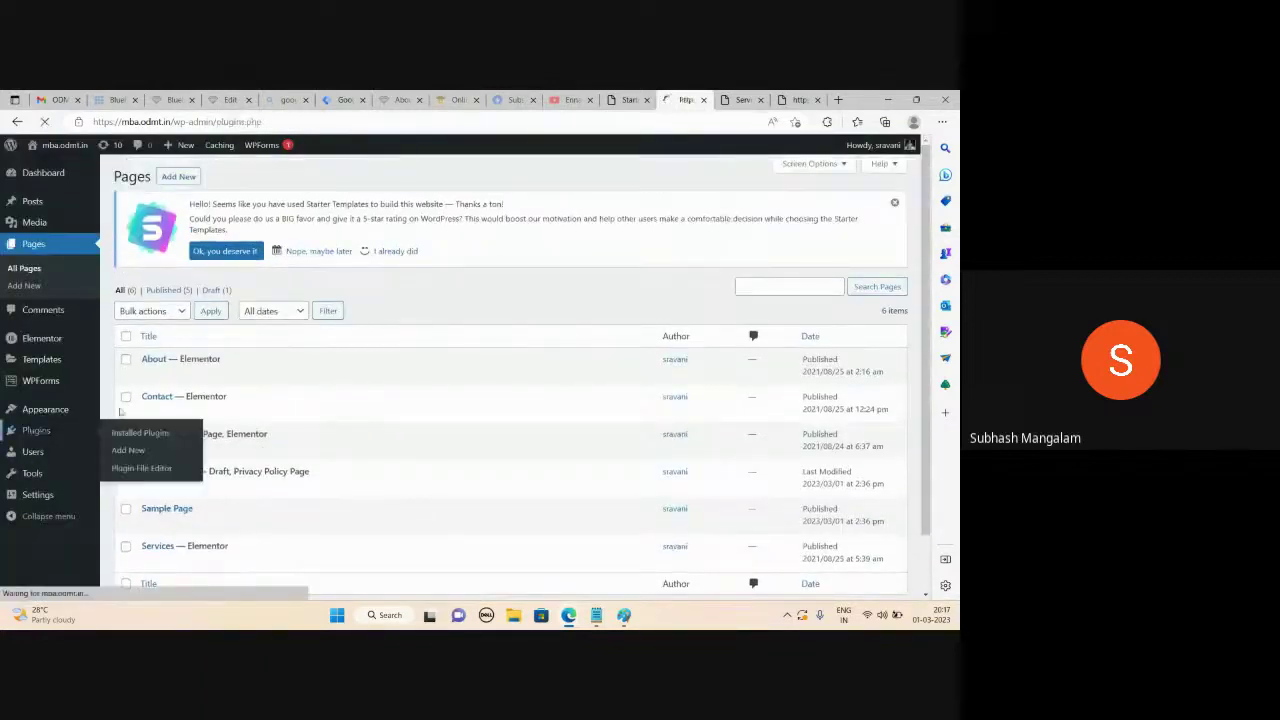
scroll(271, 448, down, 1)
click(186, 421)
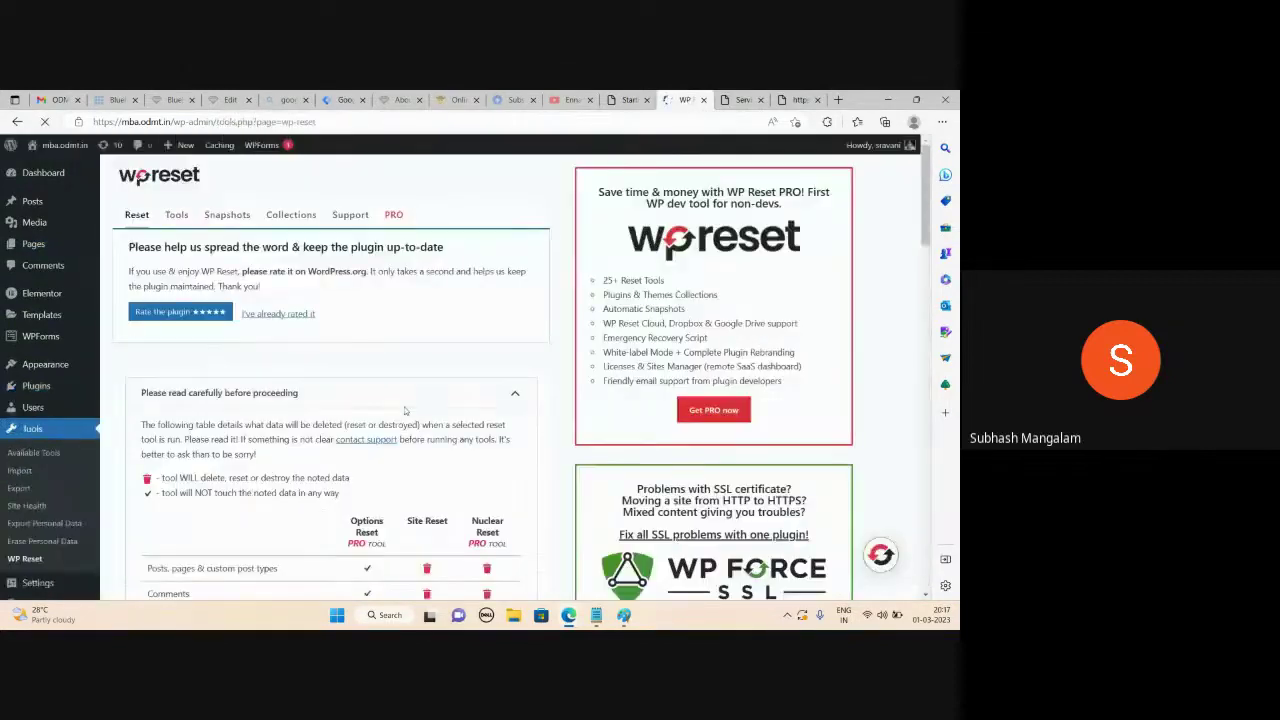
Enter 'reset' as confirmation and reset WordPress to default settings
scroll(407, 412, down, 5)
scroll(407, 412, down, 10)
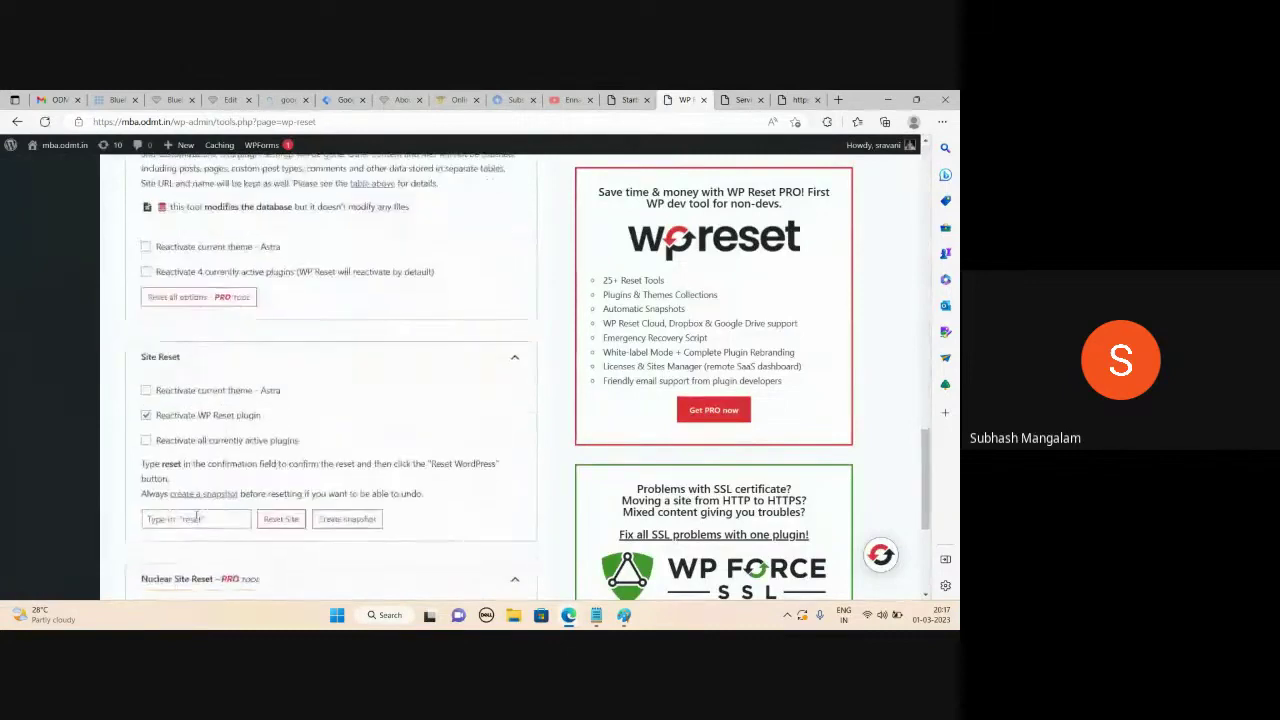
click(194, 518)
text(reset)
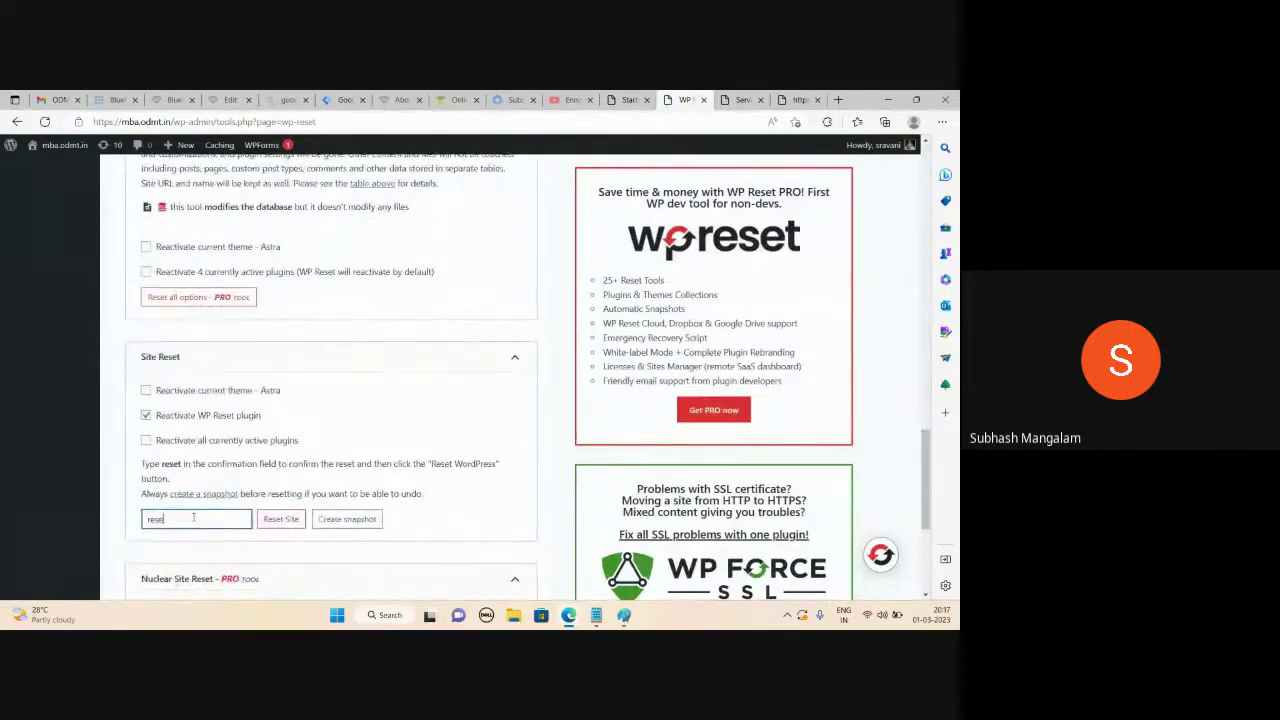
click(272, 521)
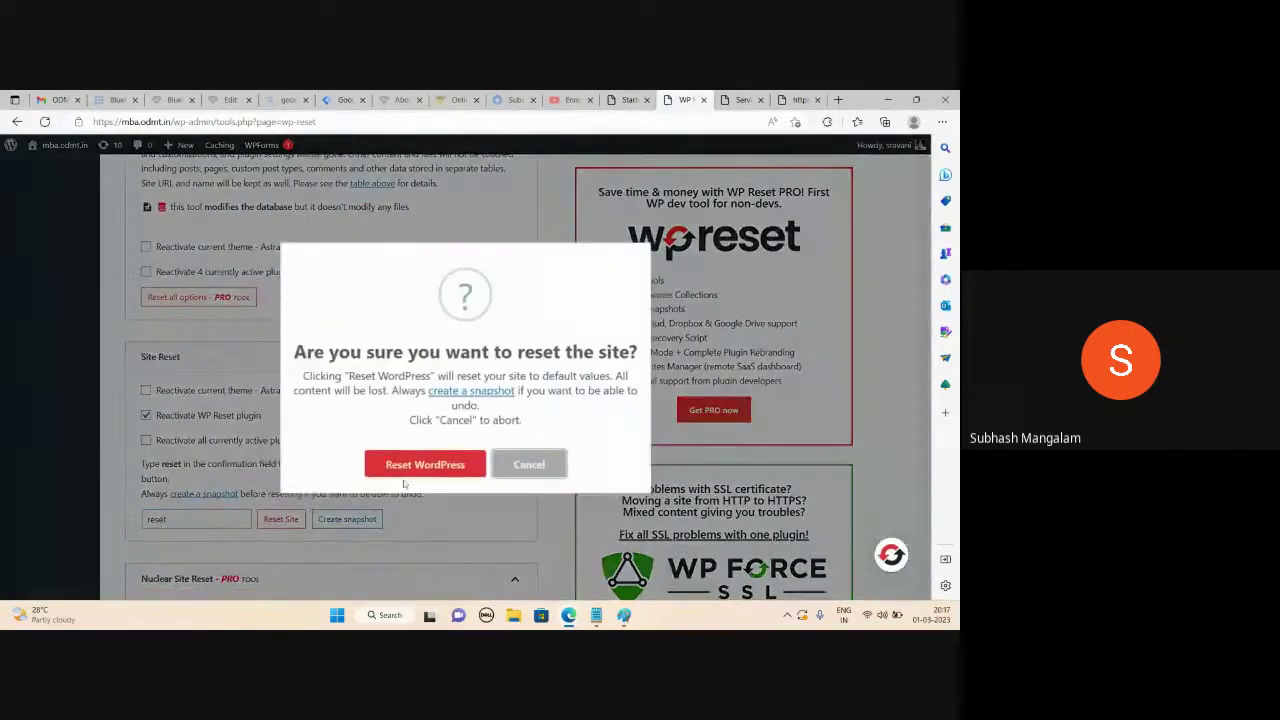
click(408, 469)
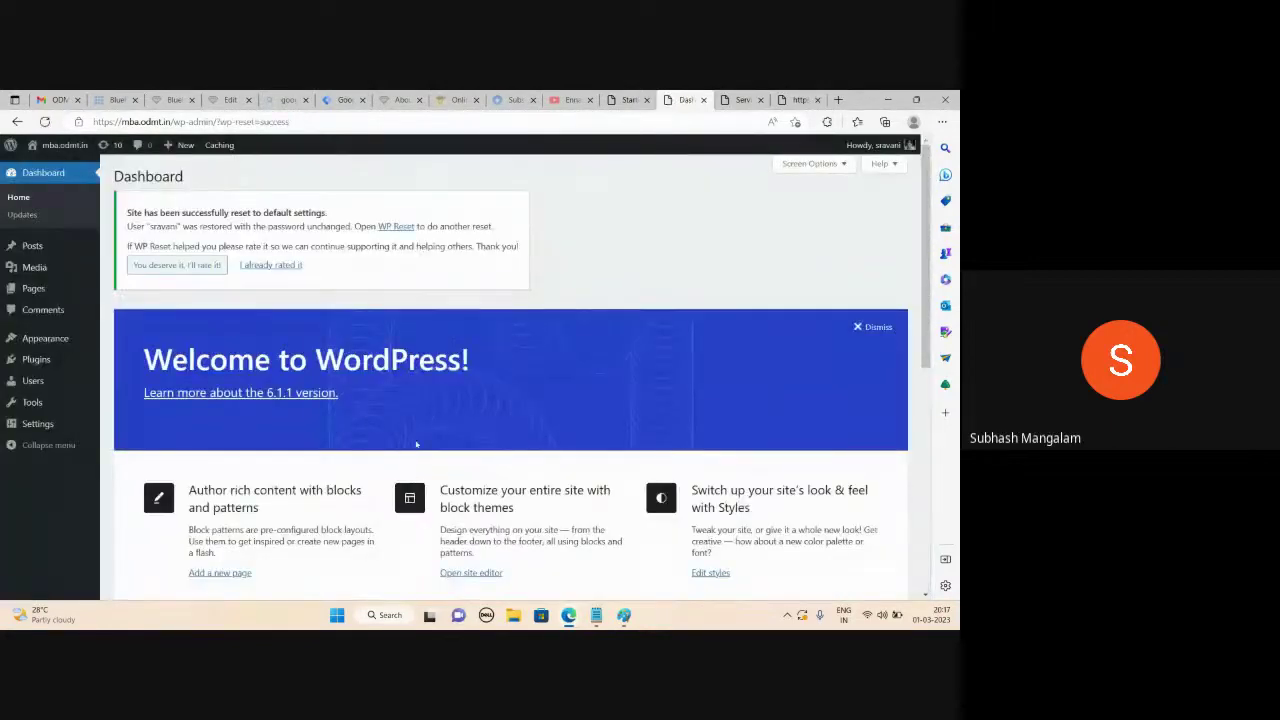
Close the old spa tab, reload the live site showing Hello world, then return to the Dashboard
click(745, 100)
click(760, 100)
click(742, 100)
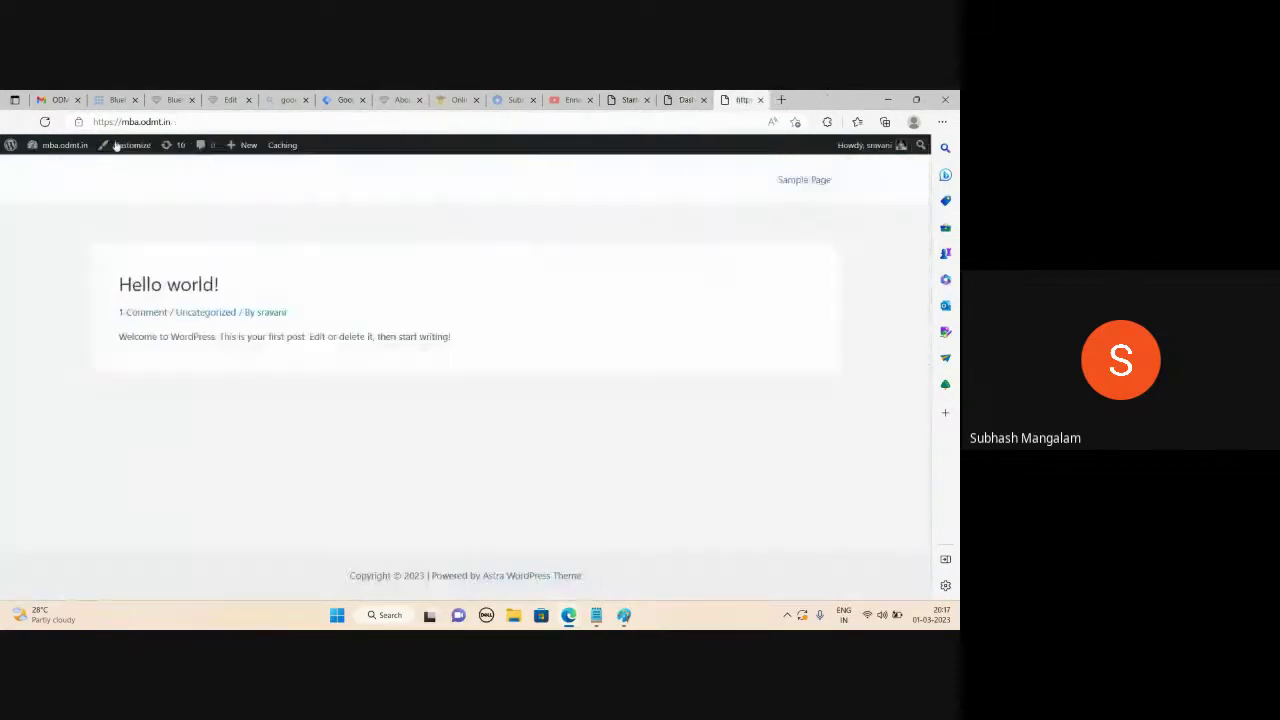
click(44, 121)
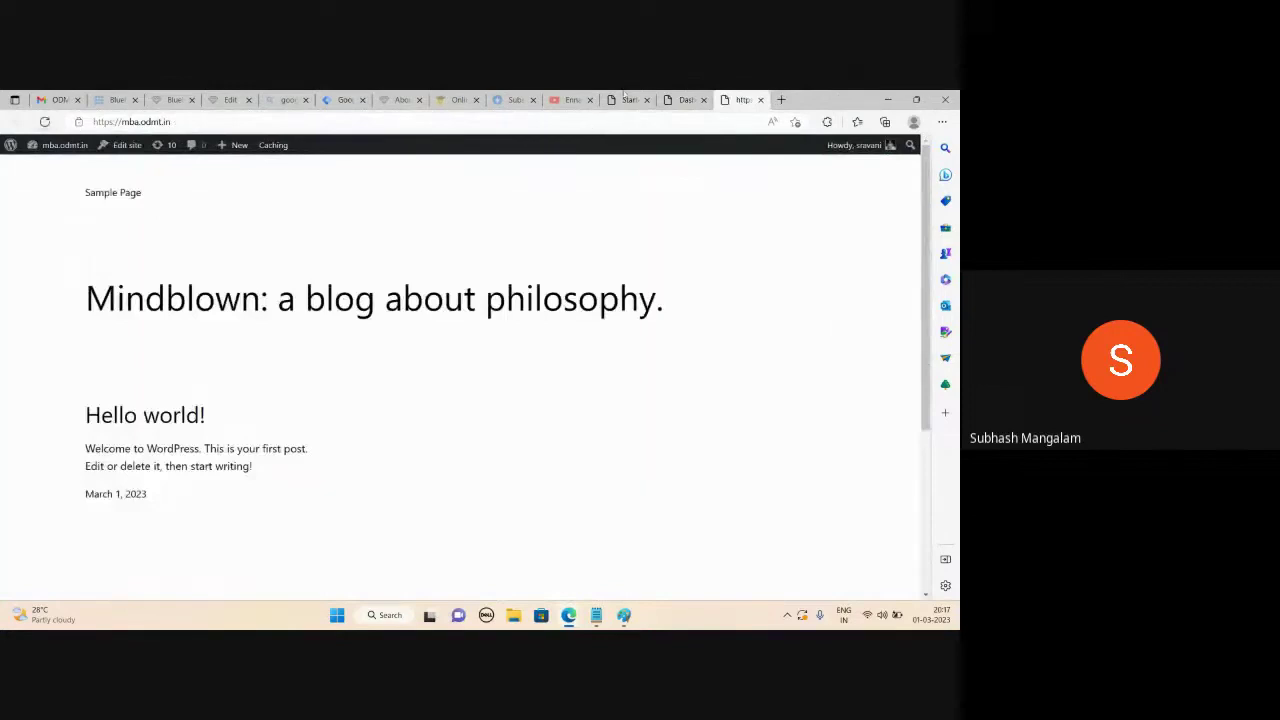
click(695, 97)
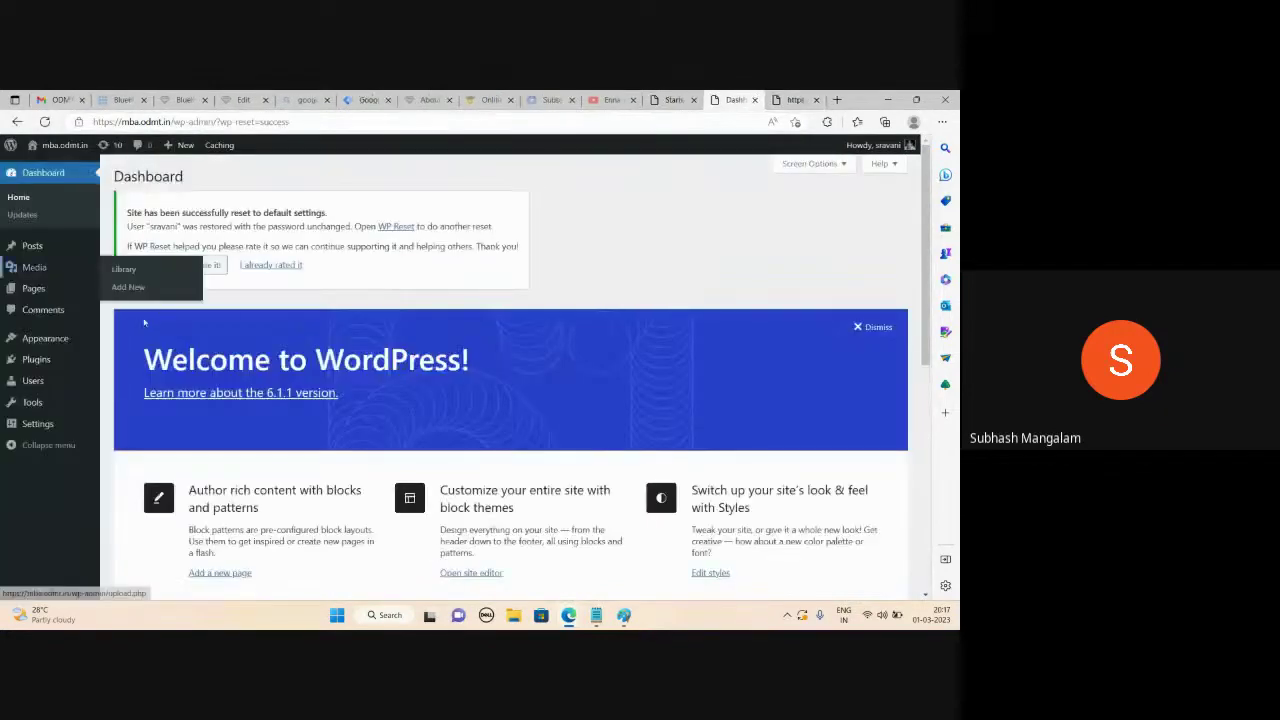
Replace the Notepad notes with a six-step plan, from '1.Astra Theme' to '6. Enjoy', then minimize Notepad
click(596, 615)
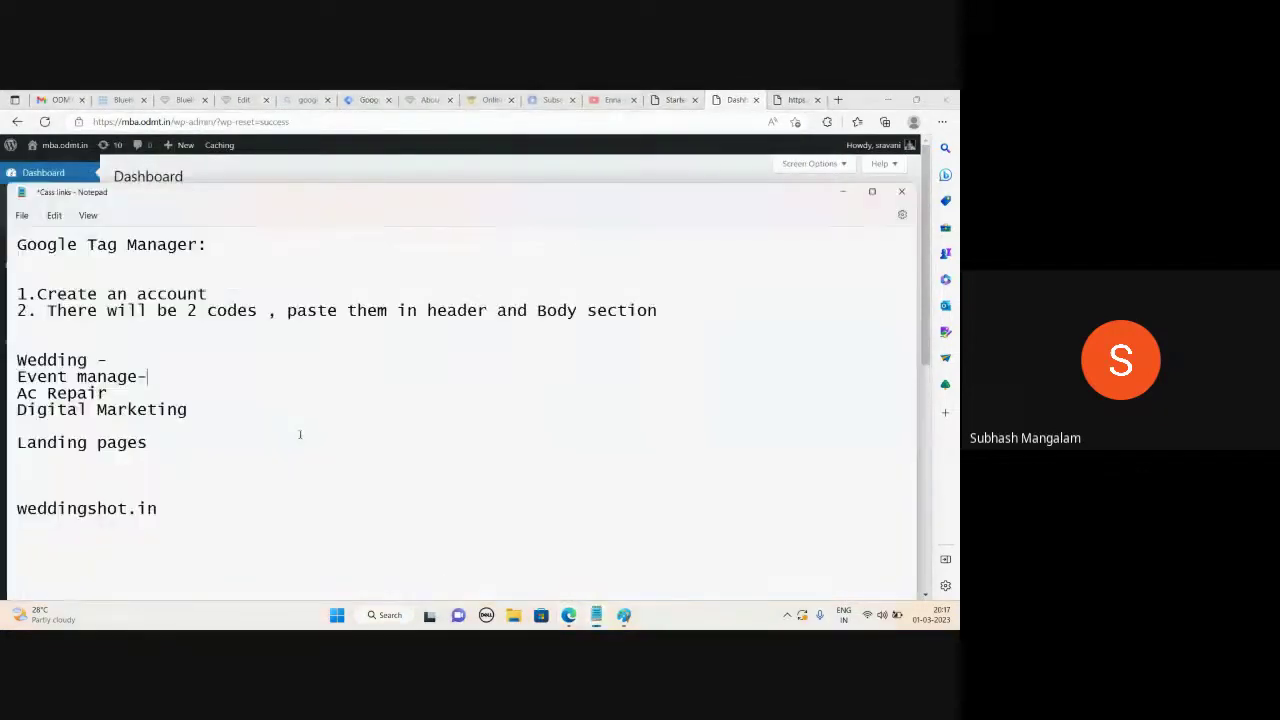
key(ctrl+a)
key(Delete)
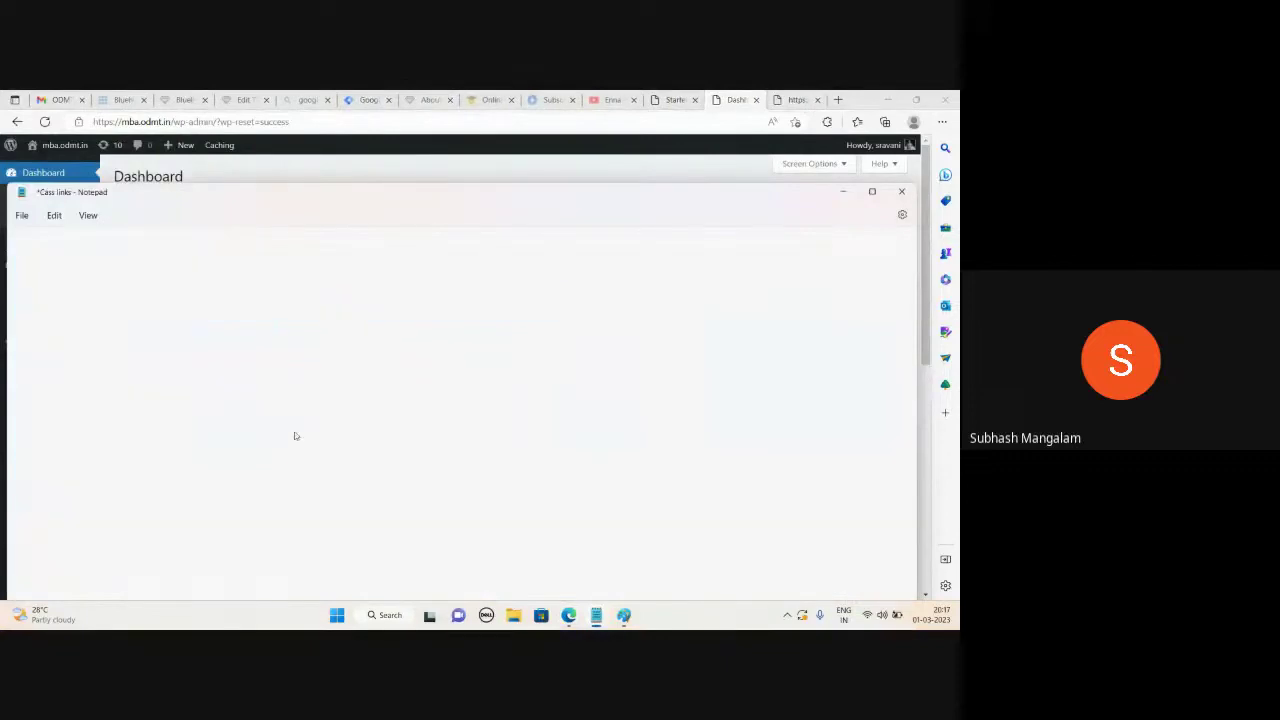
text(1.Astra Theme)
key(Return)
text(2.Activate Importer Plggin)
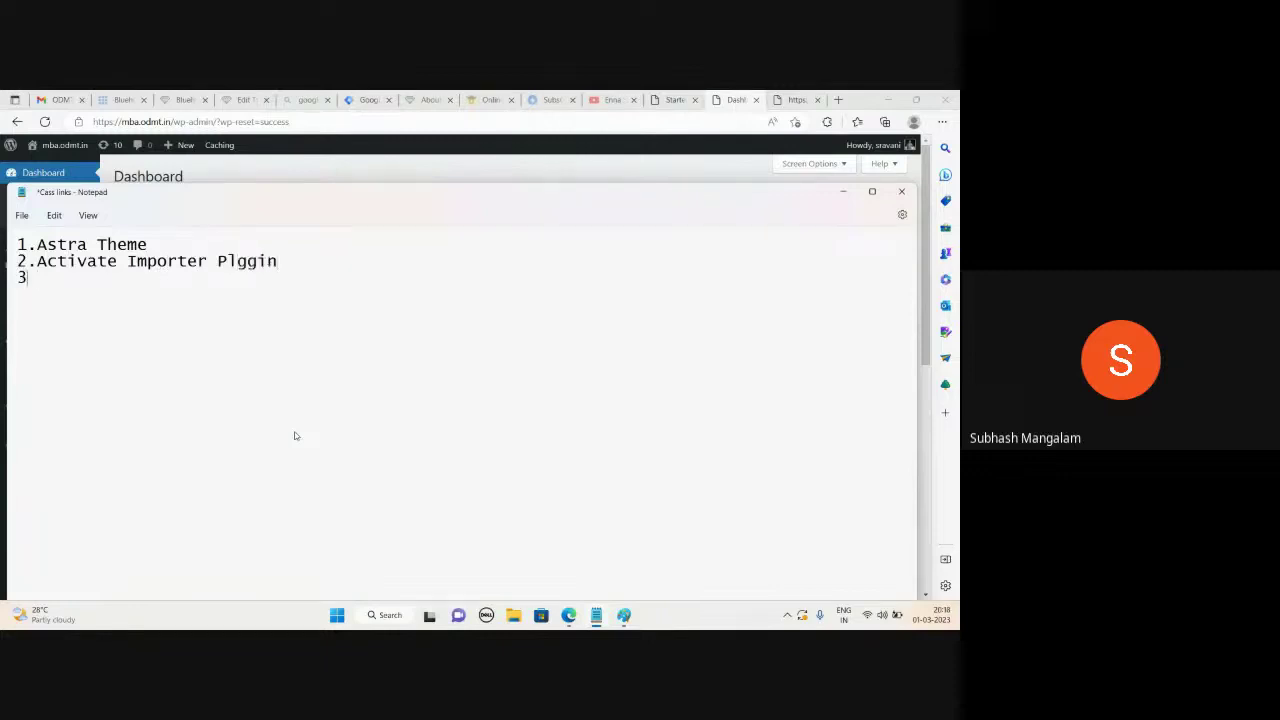
key(Return)
text(3. Choose Elementor 4. )
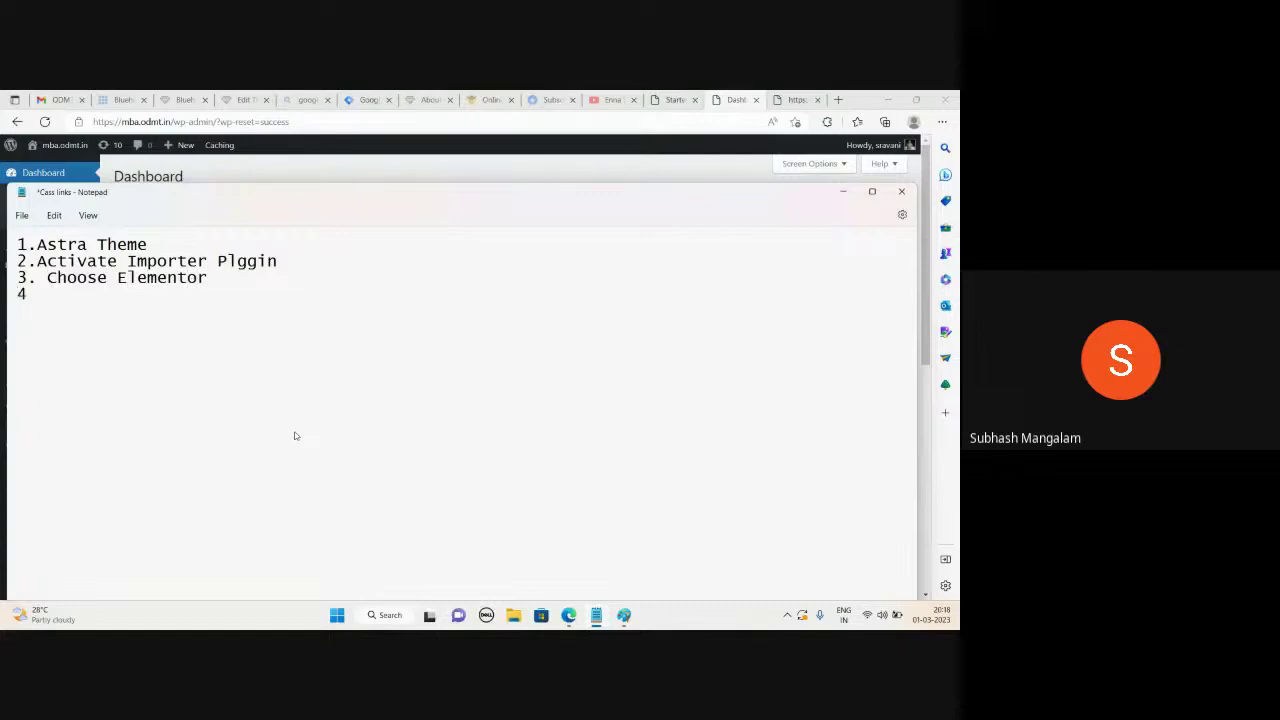
text(Apply template)
key(Return)
text(5. Cusotmize)
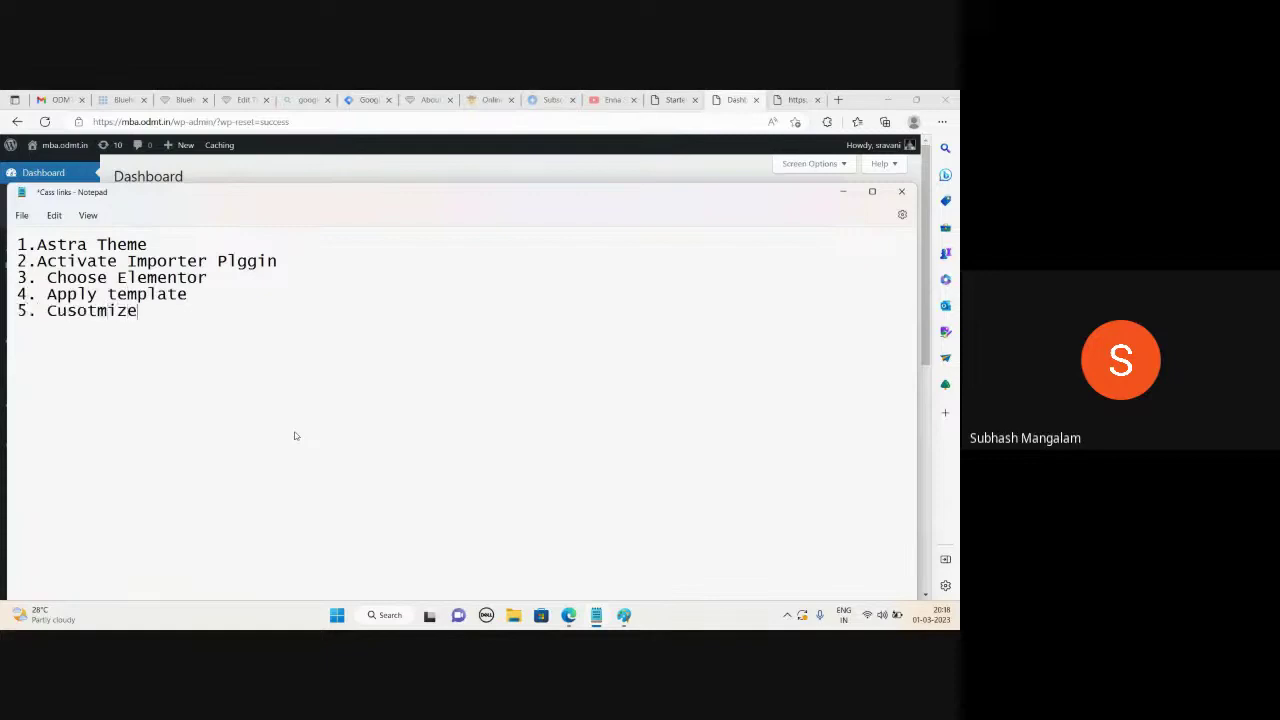
text( 6. Enjoy)
click(843, 191)
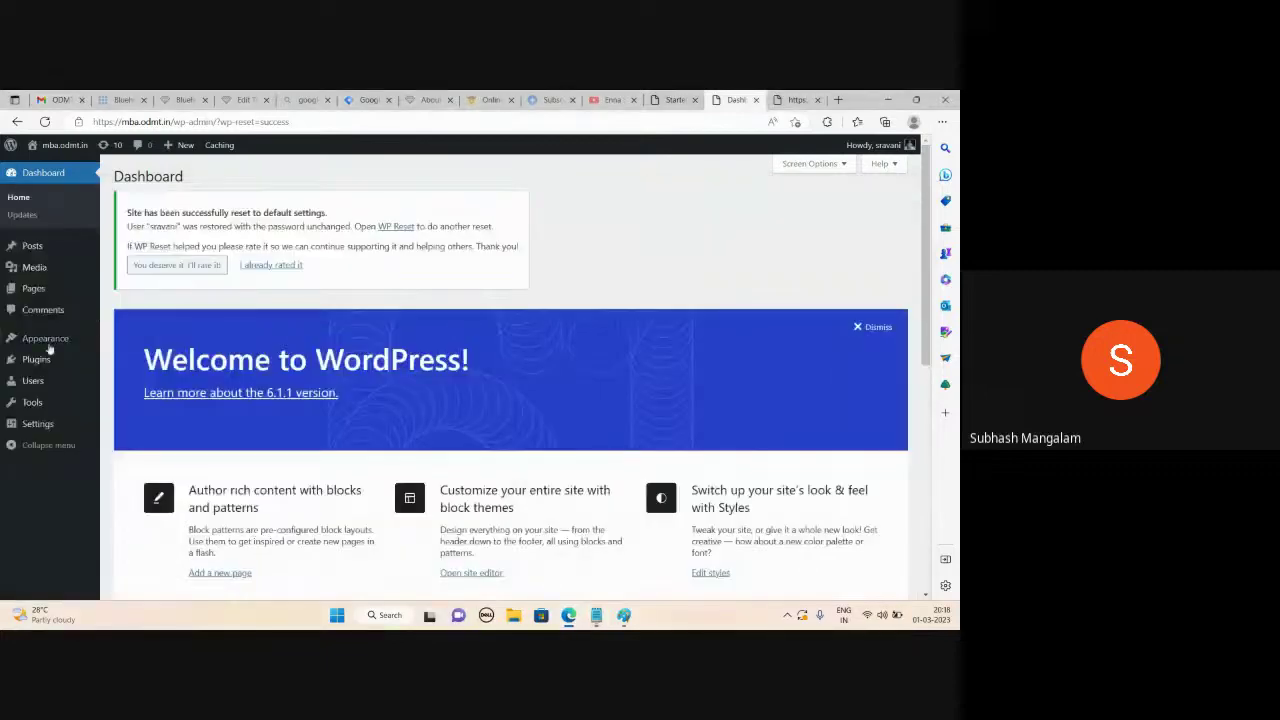
Activate the Astra theme under Appearance > Themes and open Astra Options
click(123, 345)
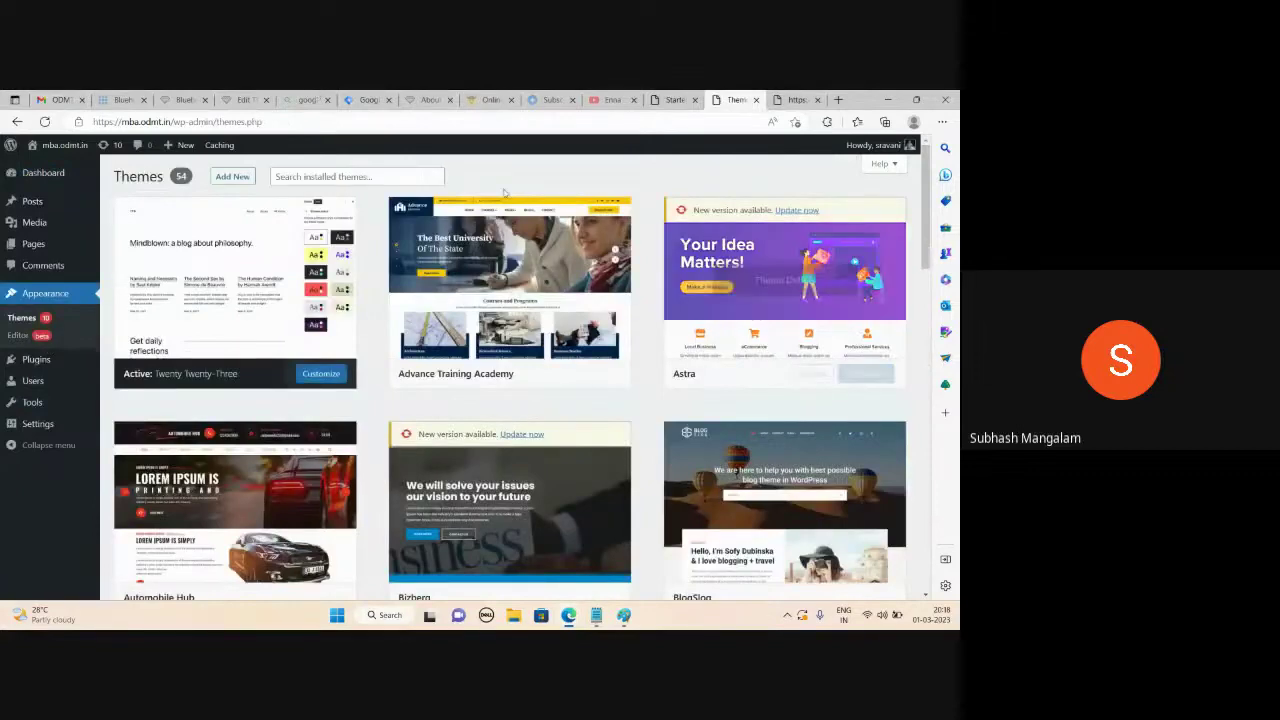
mouse_move(798, 335)
click(804, 375)
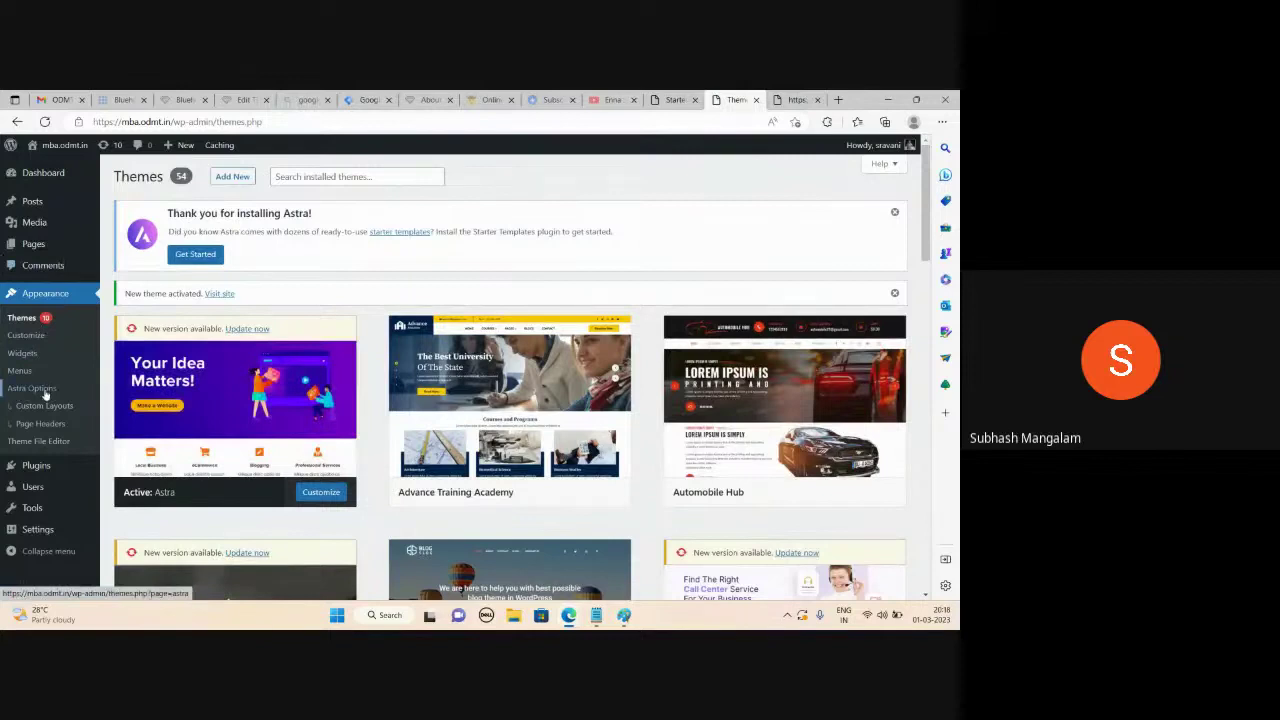
click(43, 391)
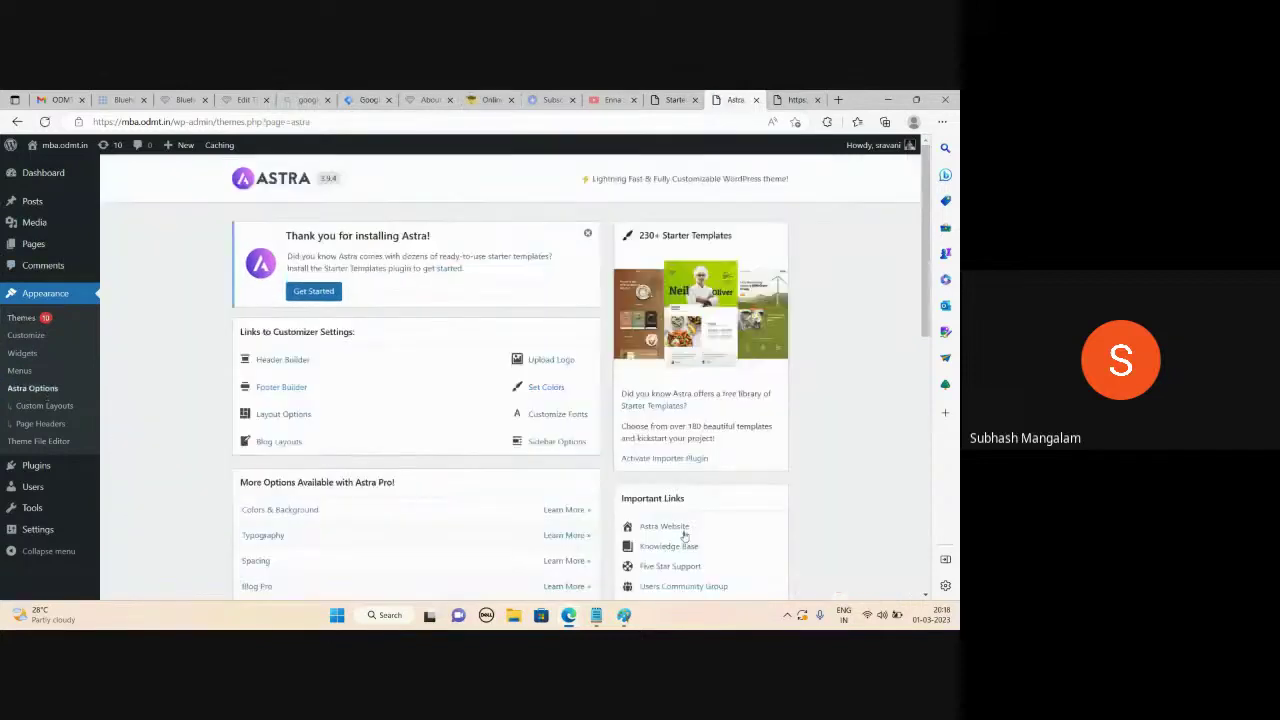
Activate the Starter Templates importer plugin and reload the Astra Options page
click(676, 459)
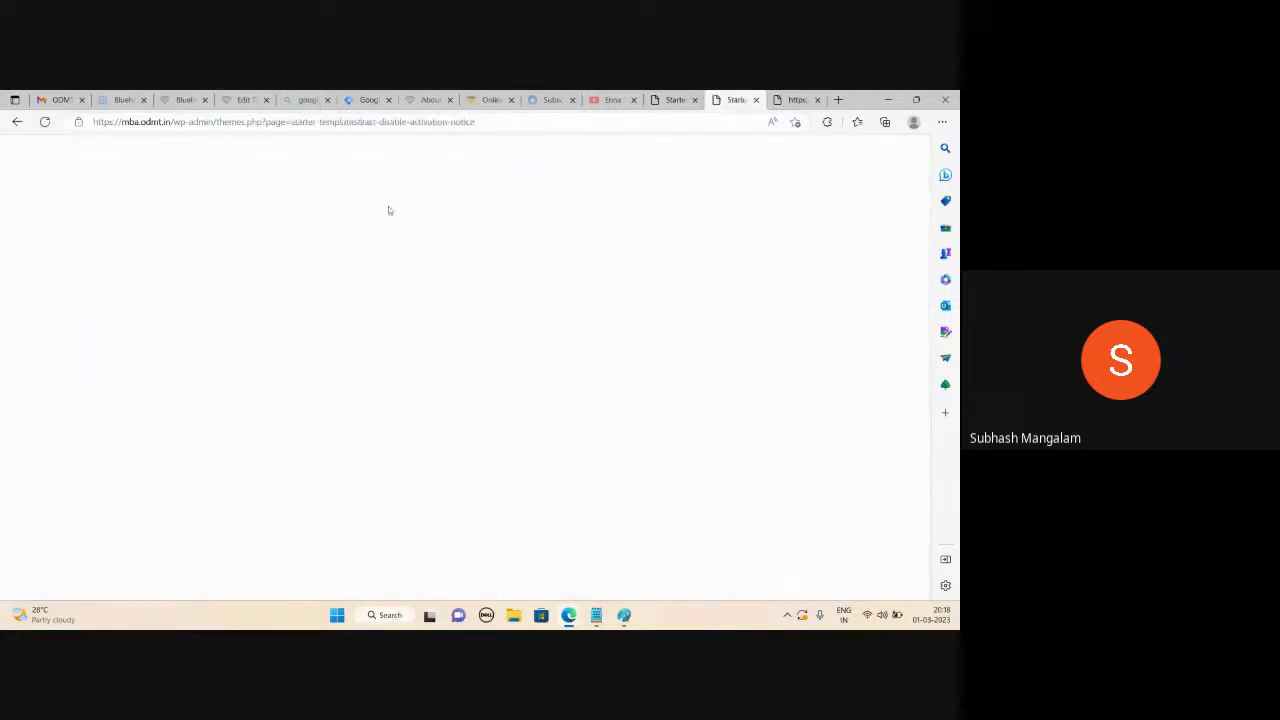
click(16, 122)
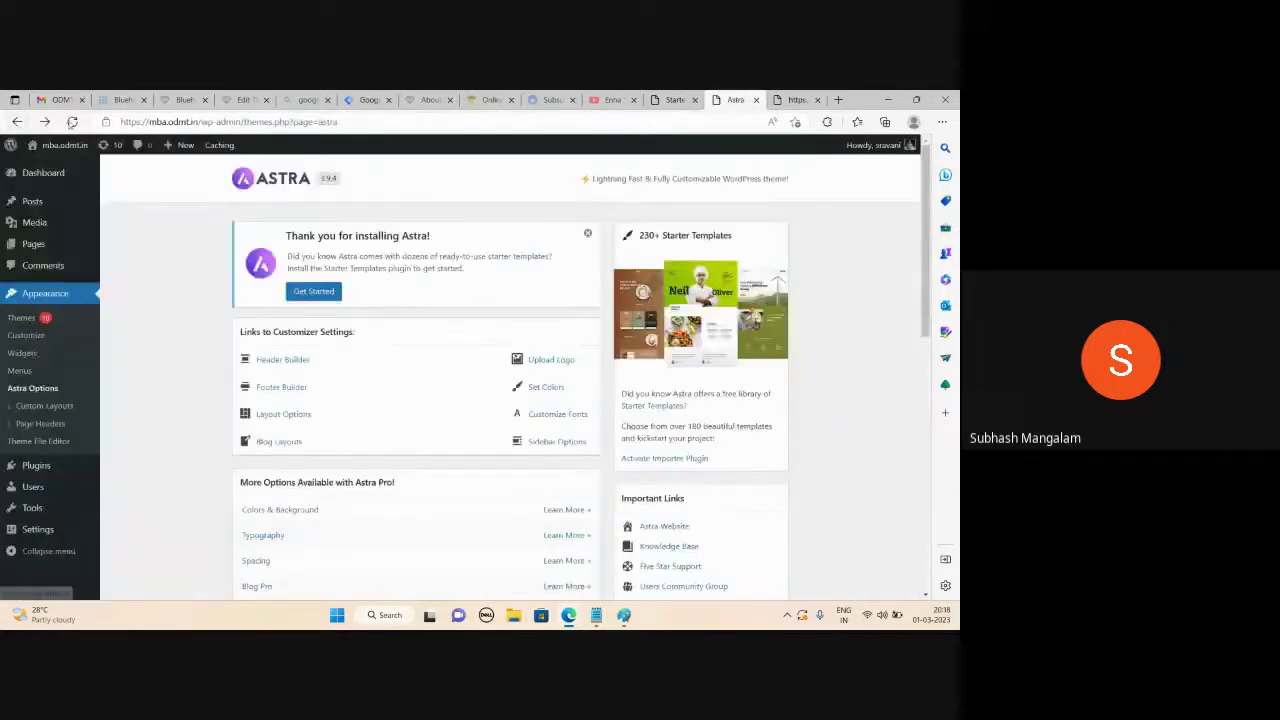
click(72, 122)
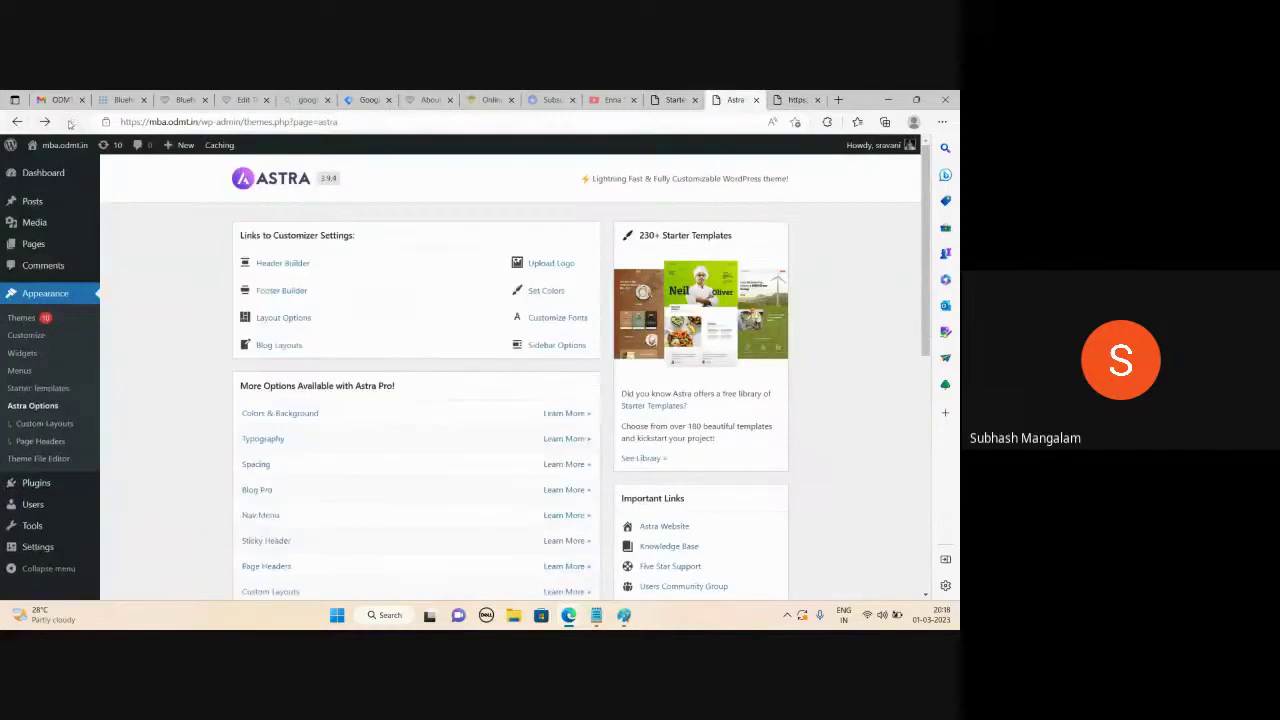
Open the Starter Templates library and choose Build Your Website Now
click(652, 460)
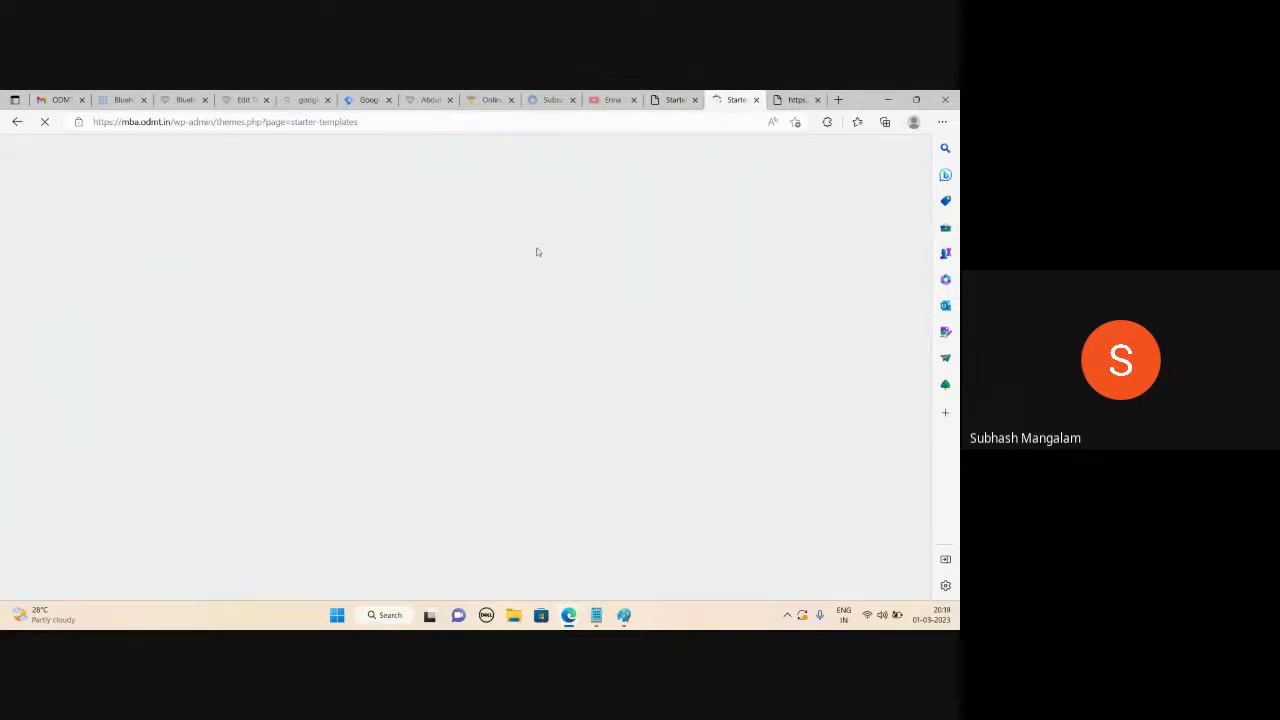
scroll(537, 342, down, 2)
click(470, 540)
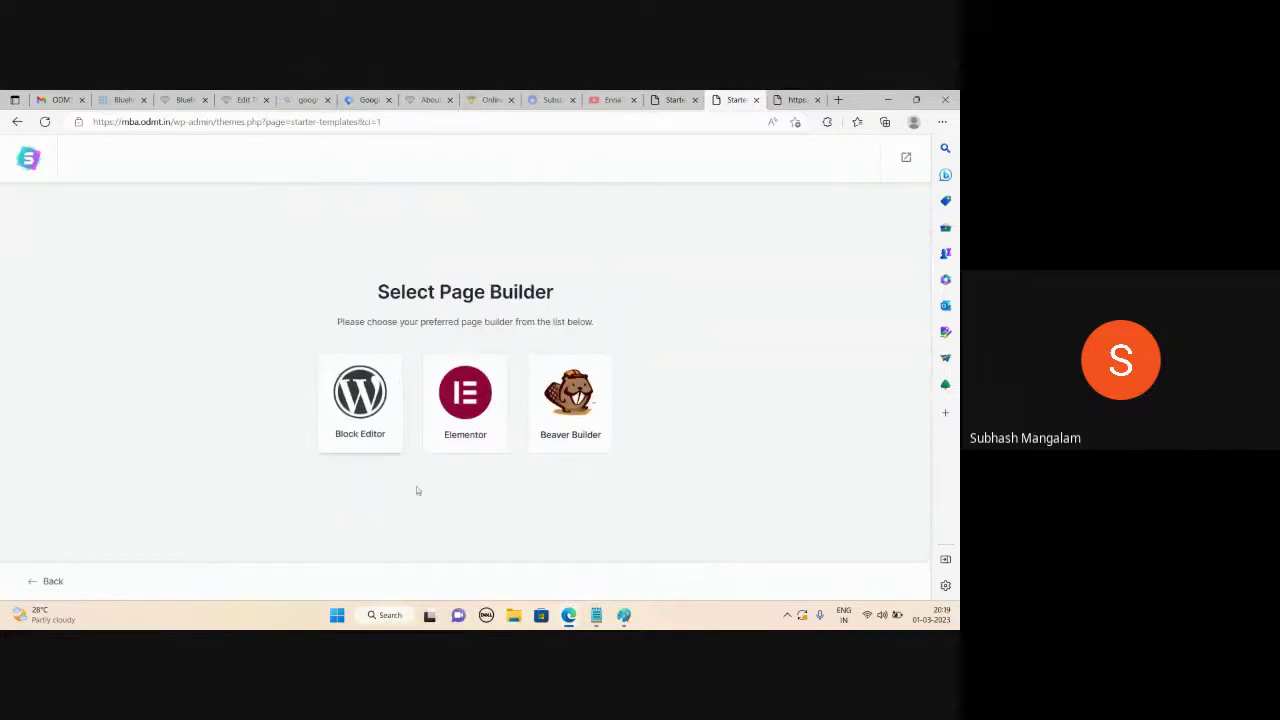
Choose Elementor as the page builder and select the Organic Store template
click(462, 400)
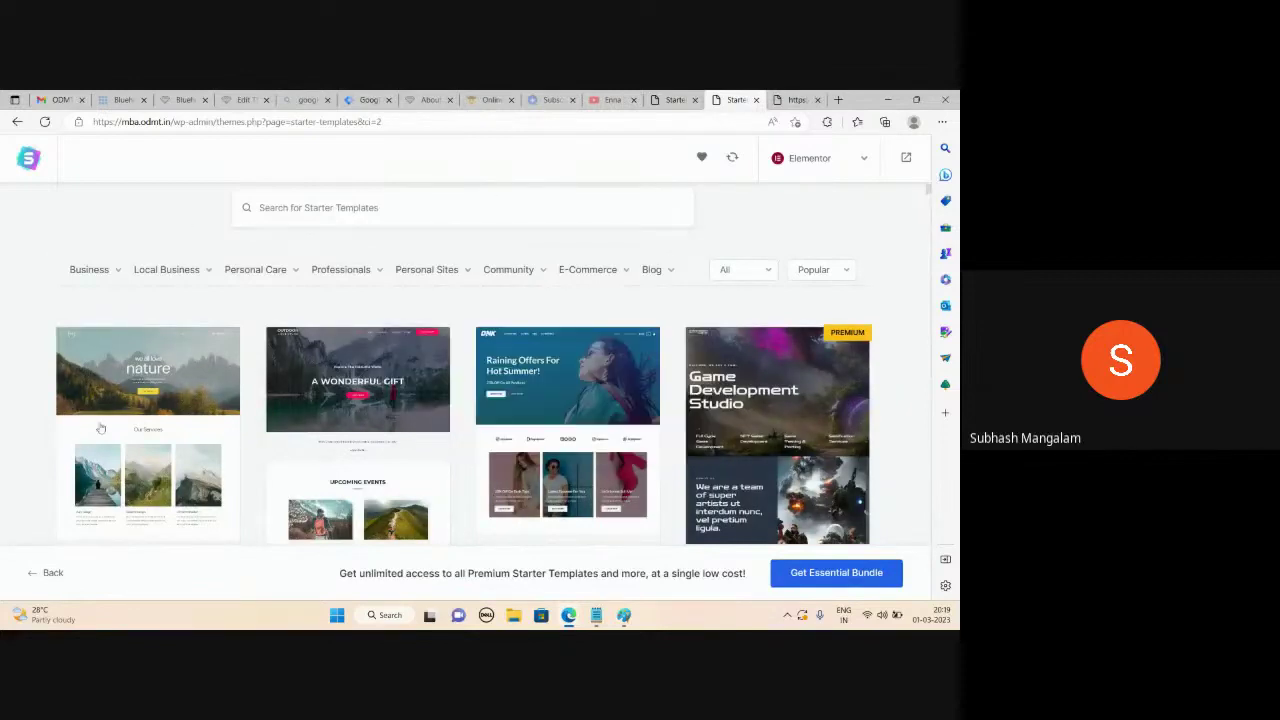
scroll(335, 406, down, 5)
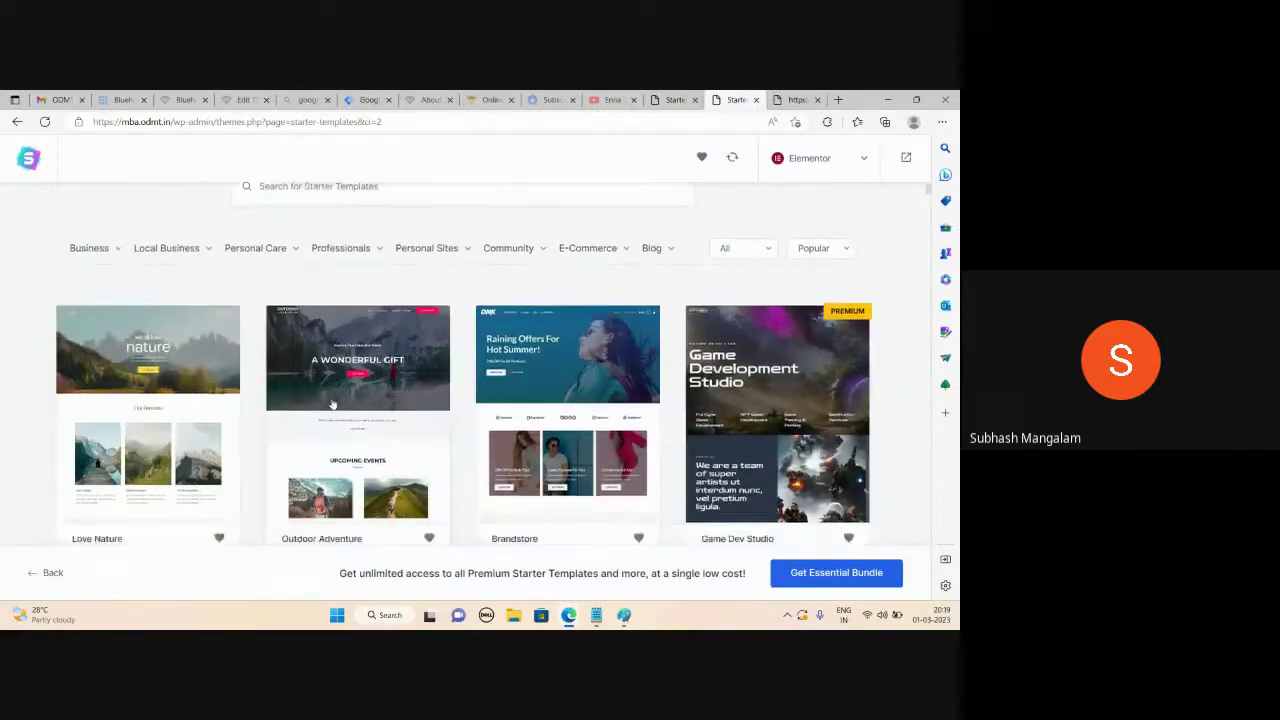
scroll(217, 418, up, 5)
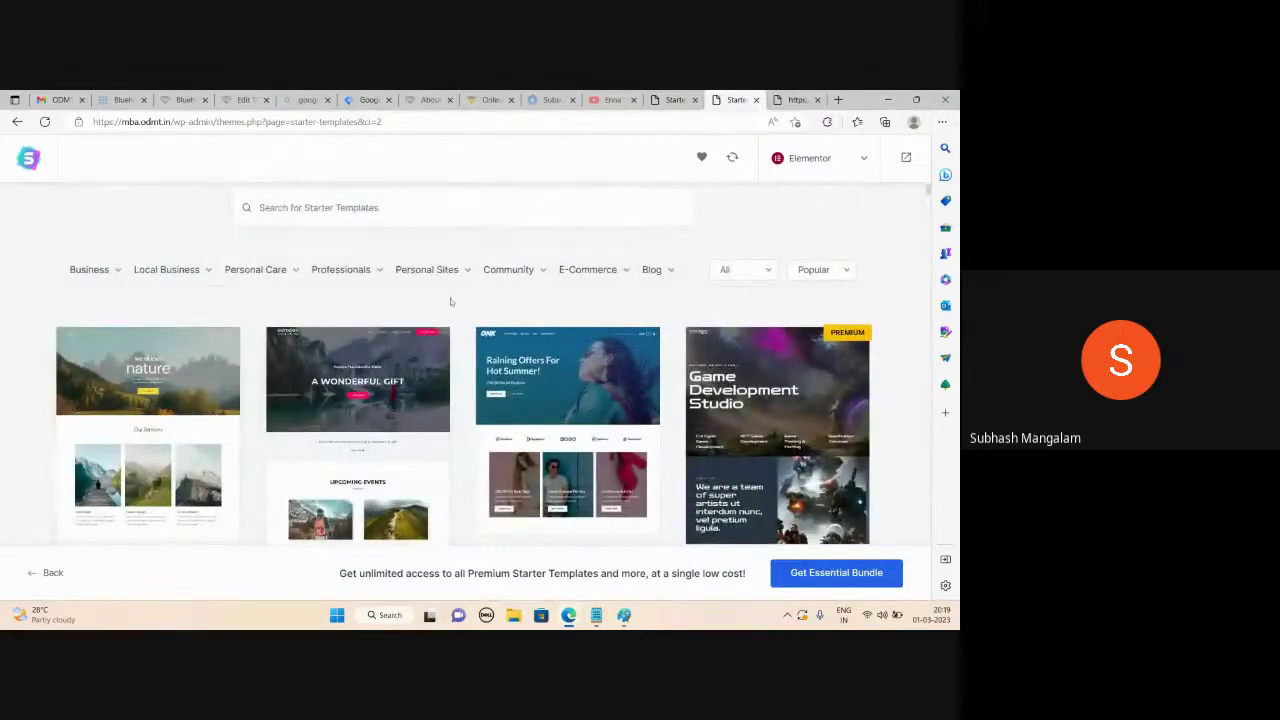
scroll(620, 290, down, 5)
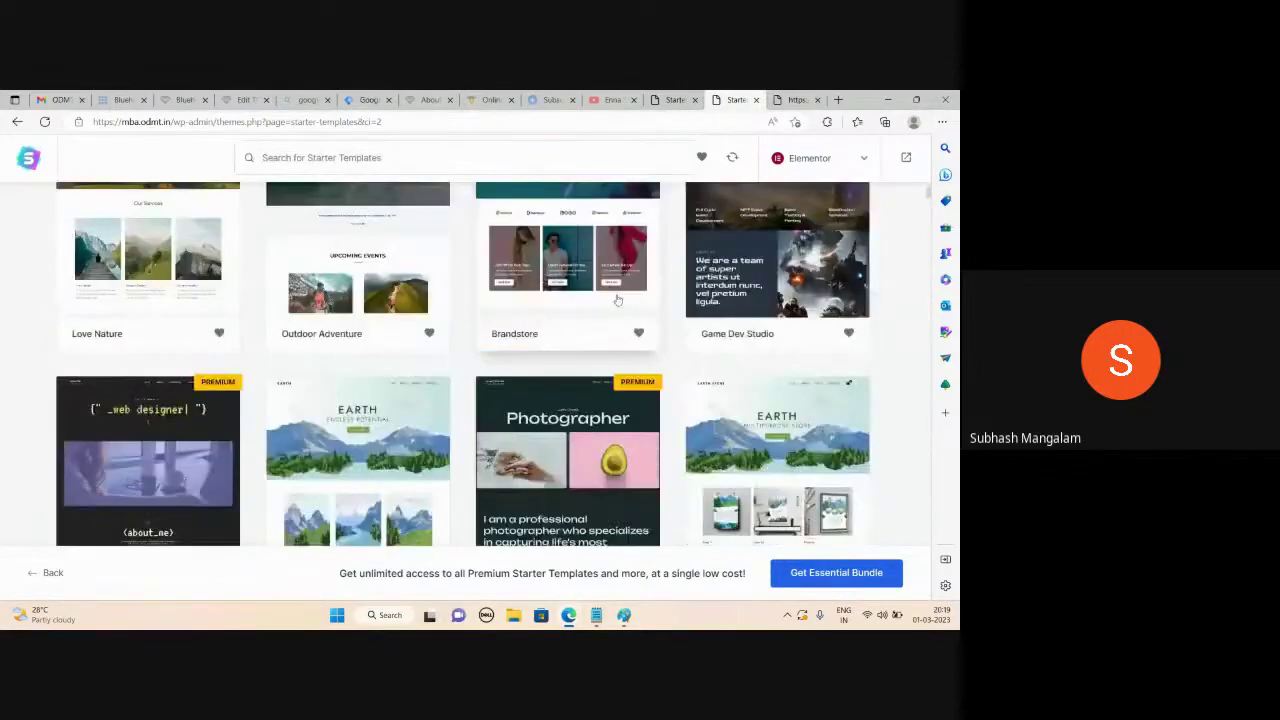
scroll(618, 300, down, 2)
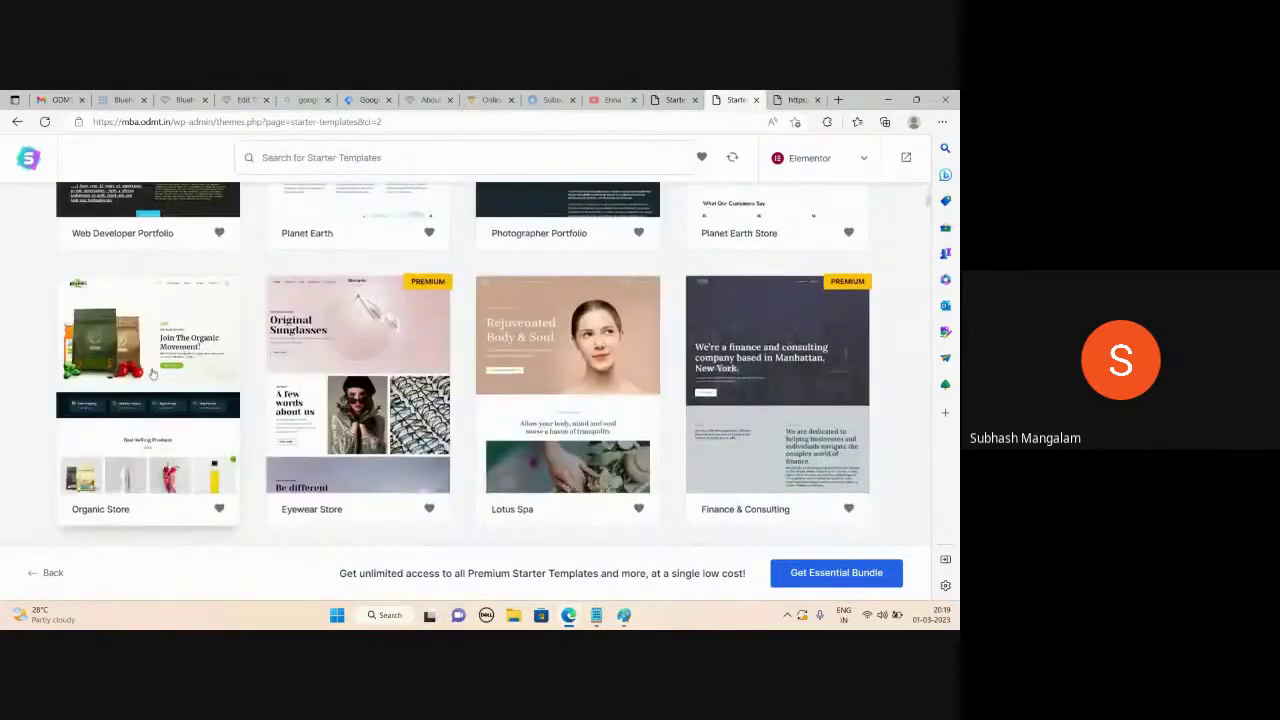
click(152, 372)
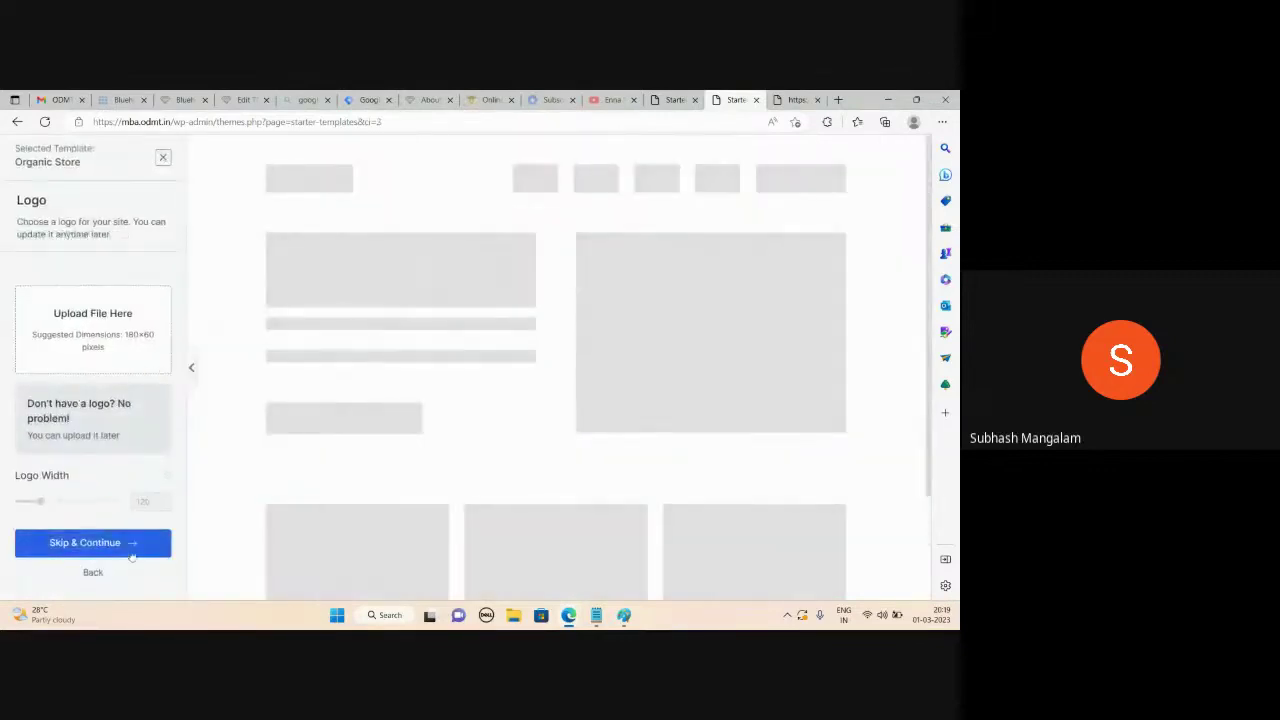
Skip the logo and keep the default colours and fonts
click(113, 545)
scroll(90, 530, down, 4)
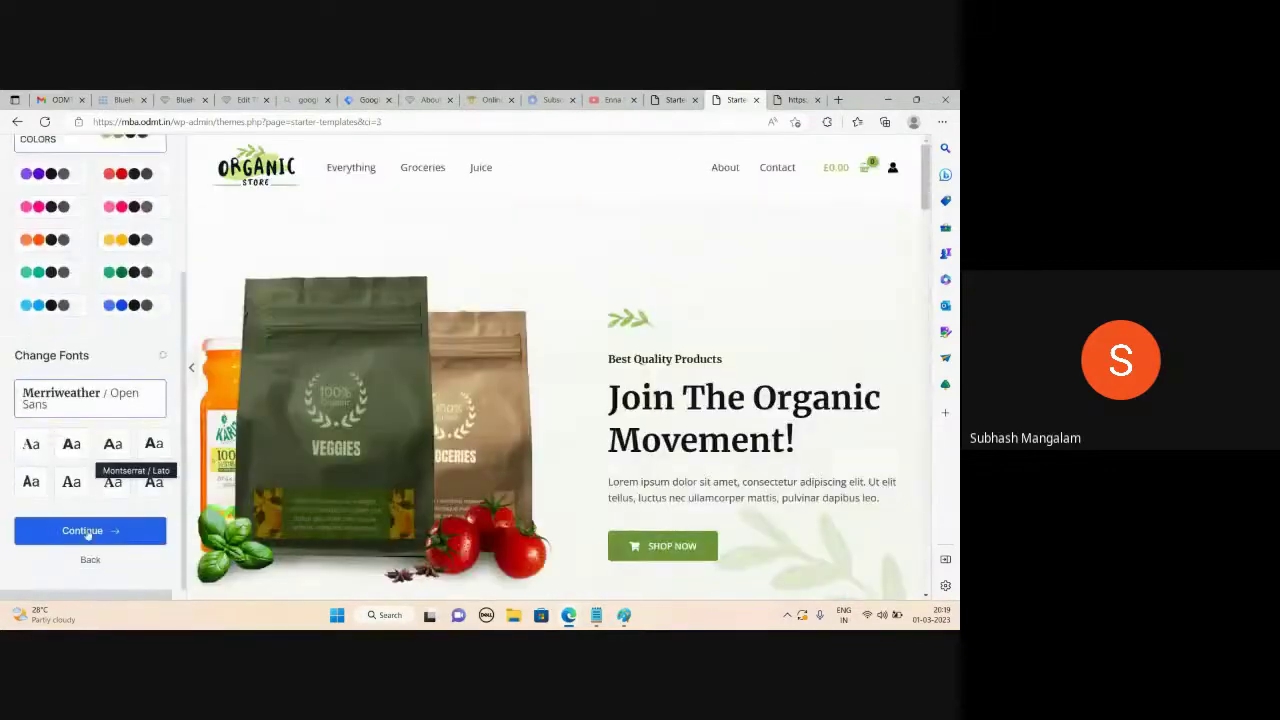
click(133, 521)
scroll(440, 450, down, 2)
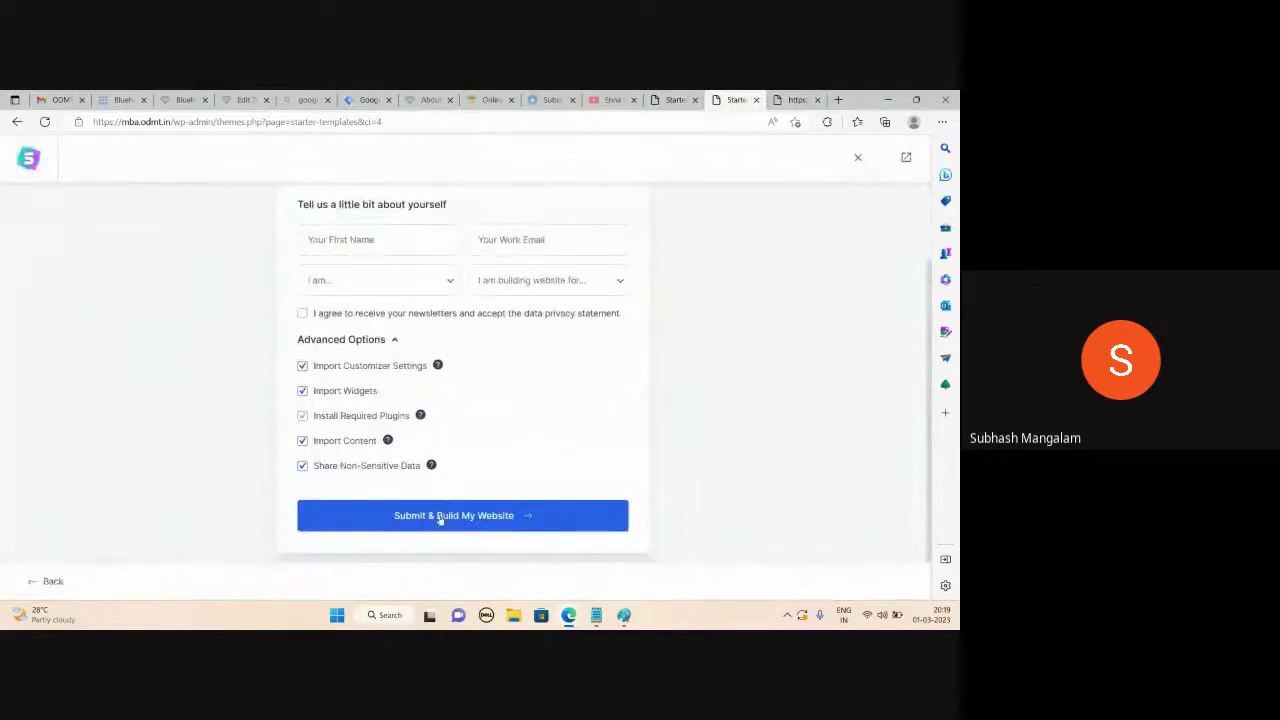
Submit and build the Organic Store site, then open the finished website
click(439, 516)
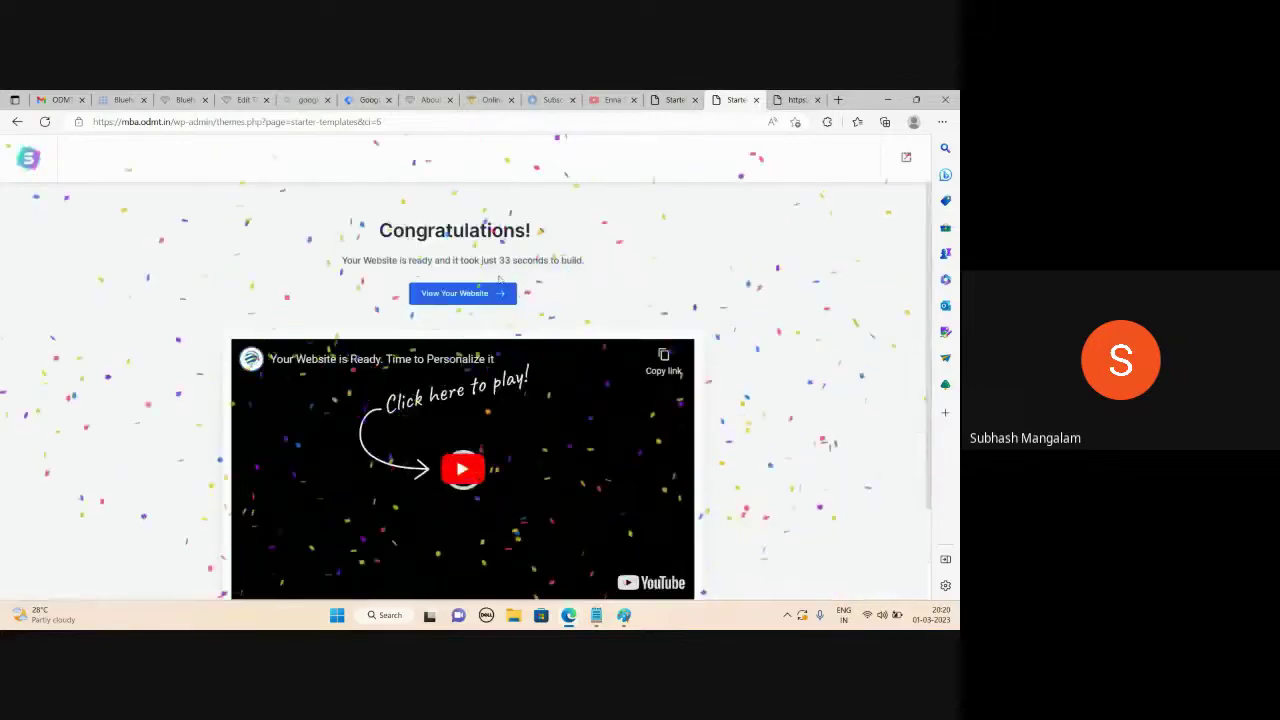
click(462, 293)
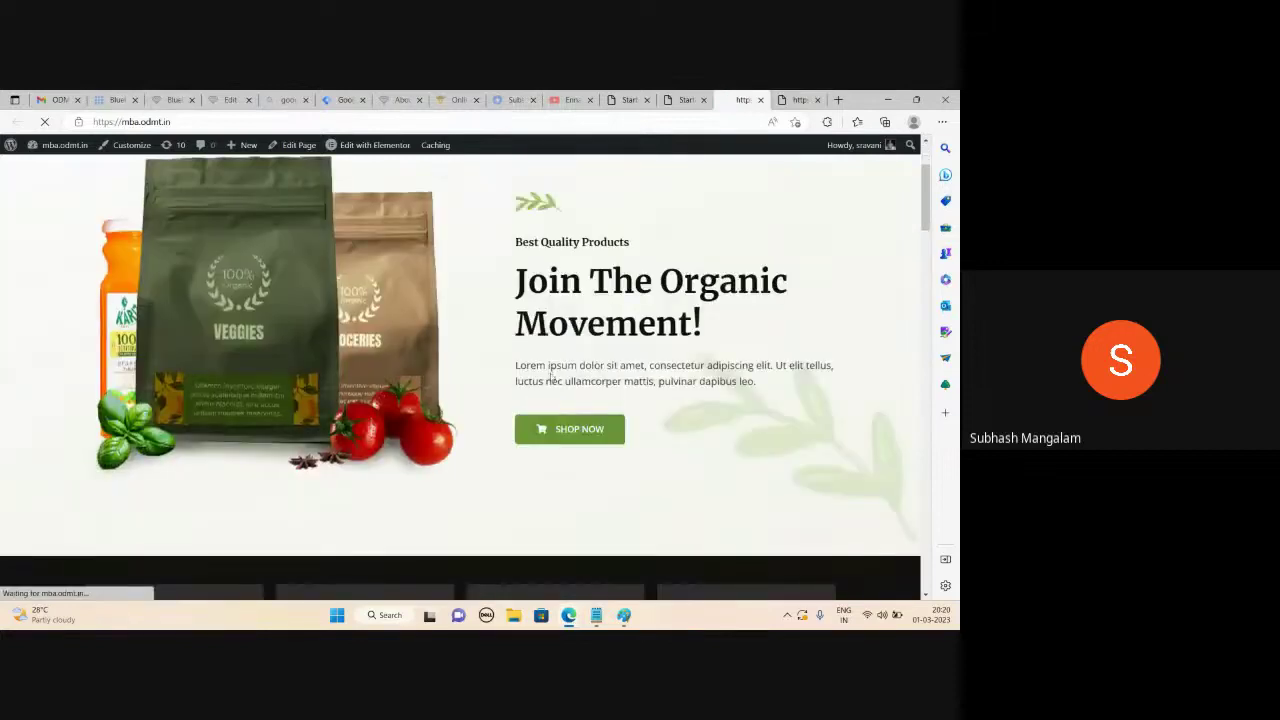
Browse the Organic Store home page and open the Hand Sanitizer product page
scroll(550, 377, down, 3)
scroll(397, 322, down, 4)
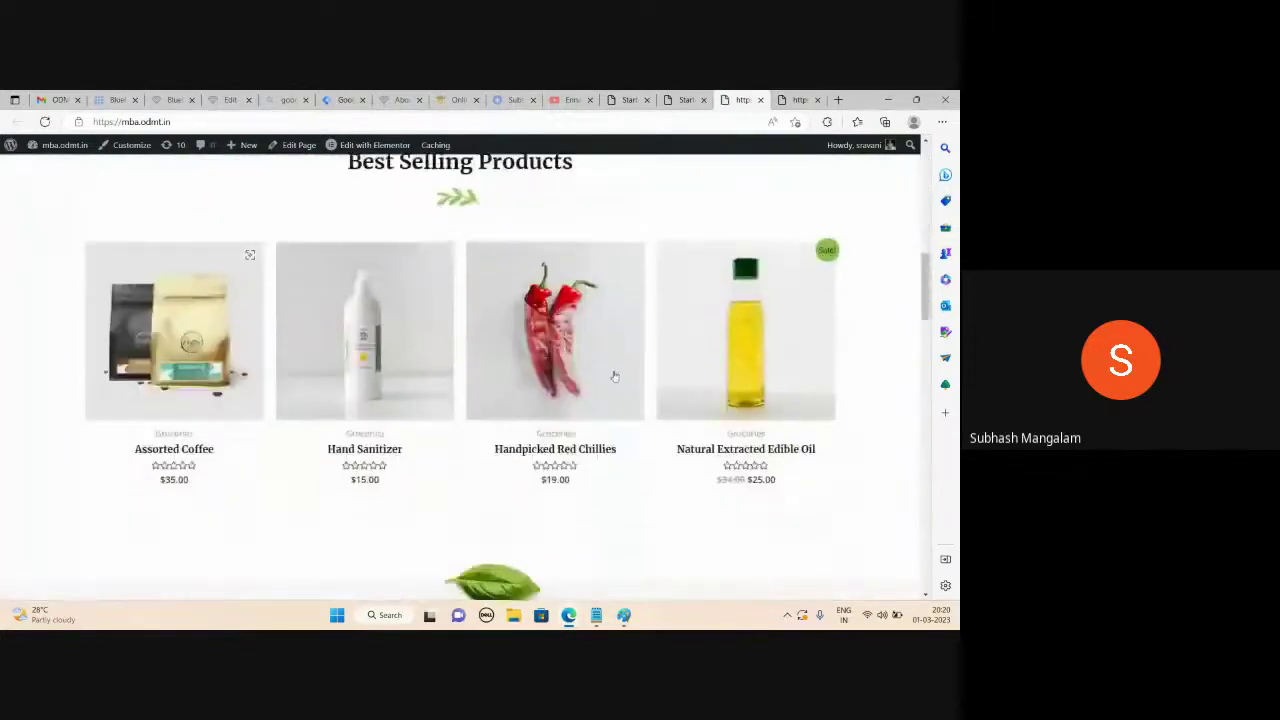
scroll(615, 378, down, 12)
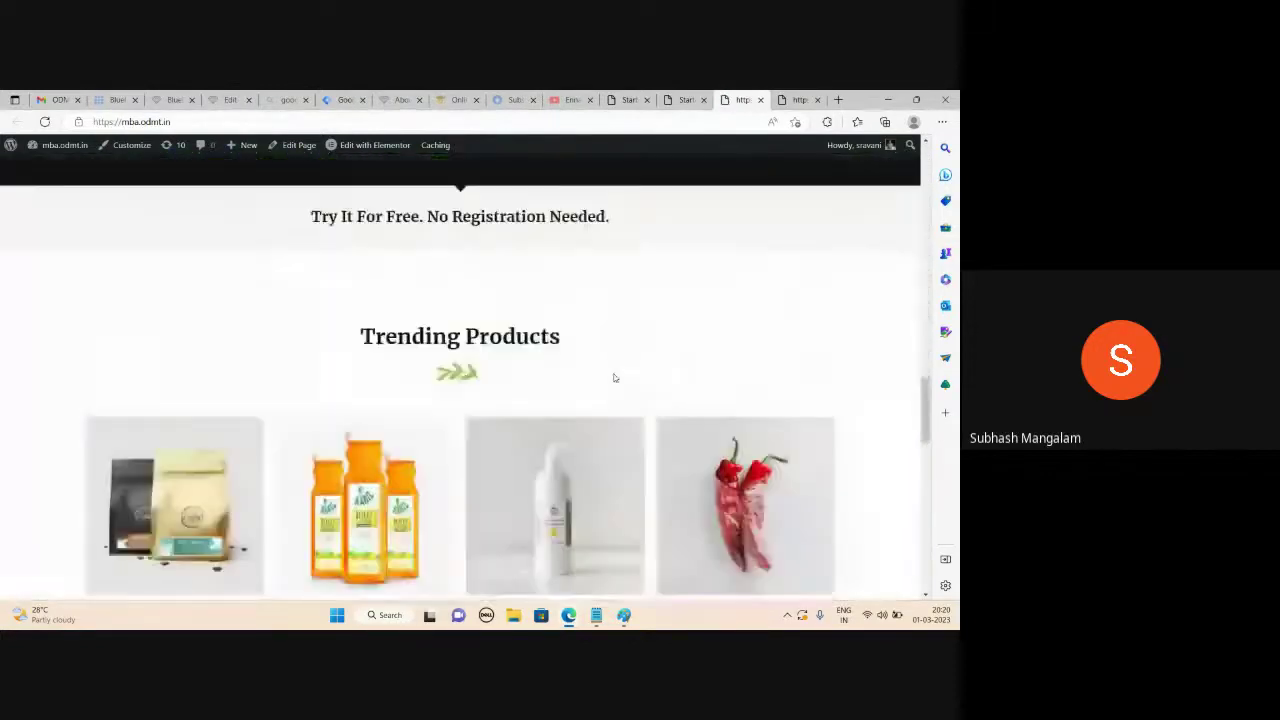
scroll(615, 378, down, 7)
scroll(615, 378, up, 8)
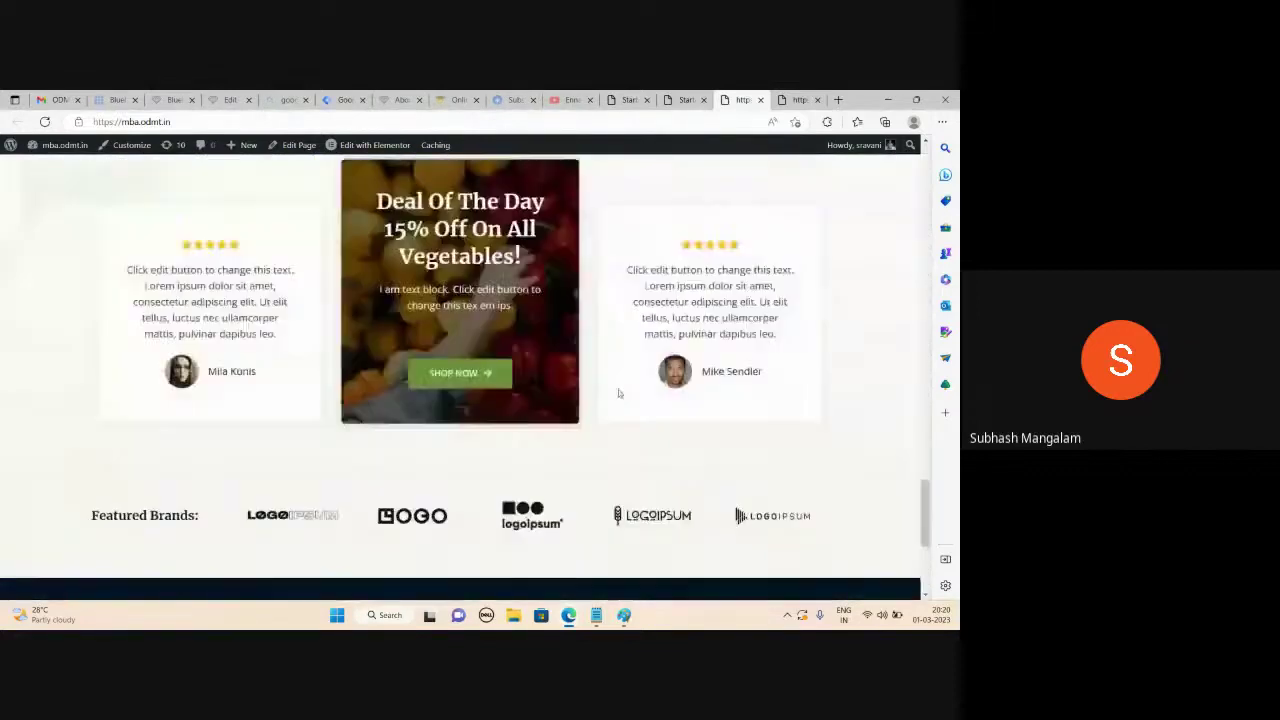
scroll(622, 403, up, 3)
scroll(580, 420, down, 2)
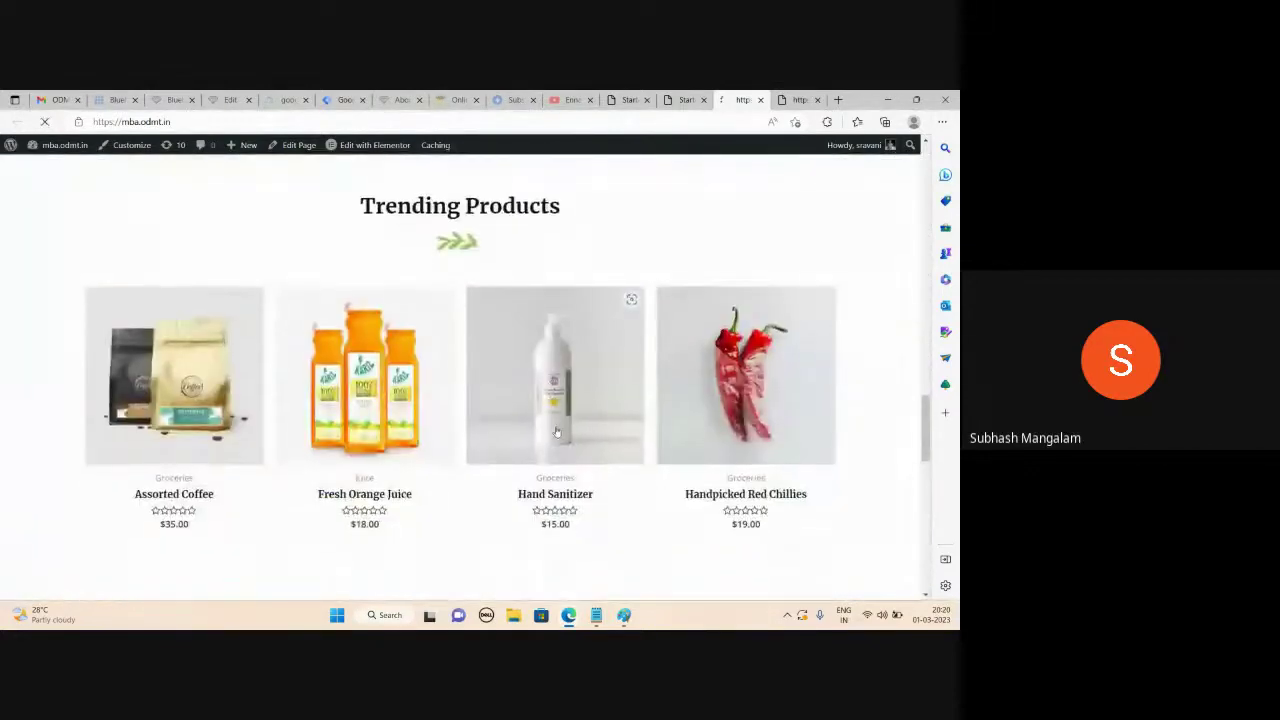
click(557, 432)
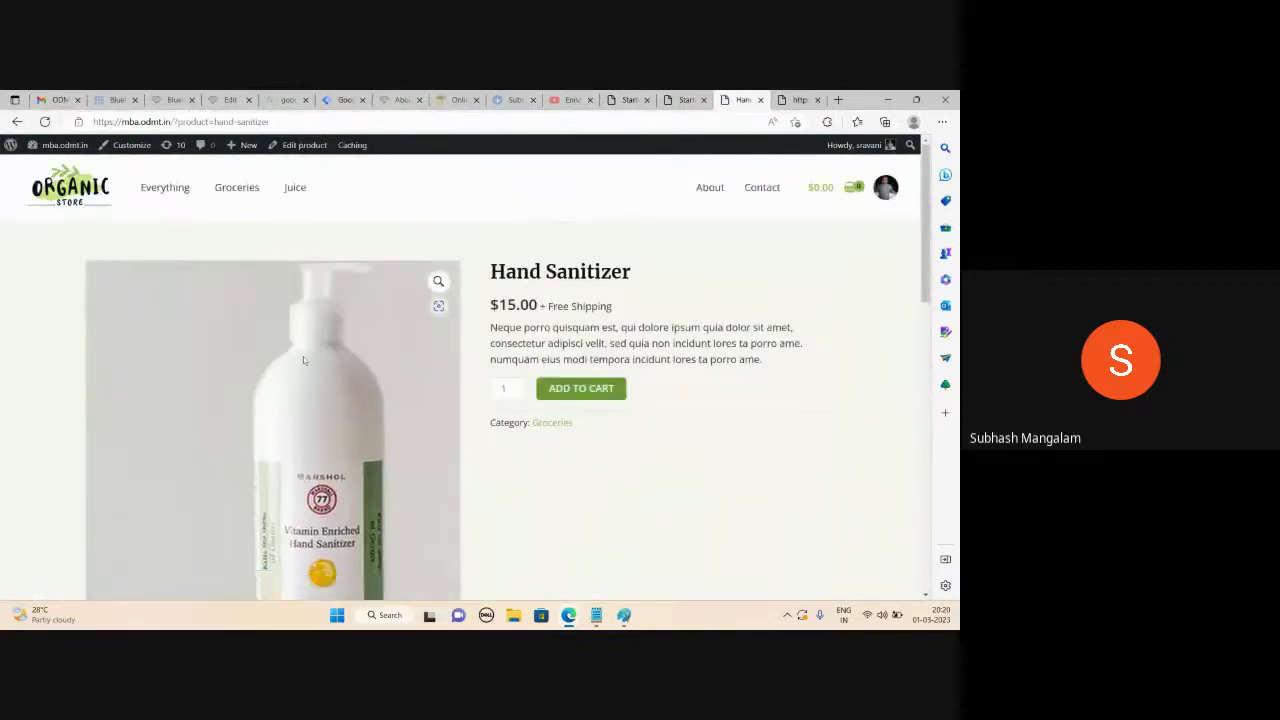
Add 2 Hand Sanitizers to the cart for a $30.00 total
click(517, 385)
click(578, 393)
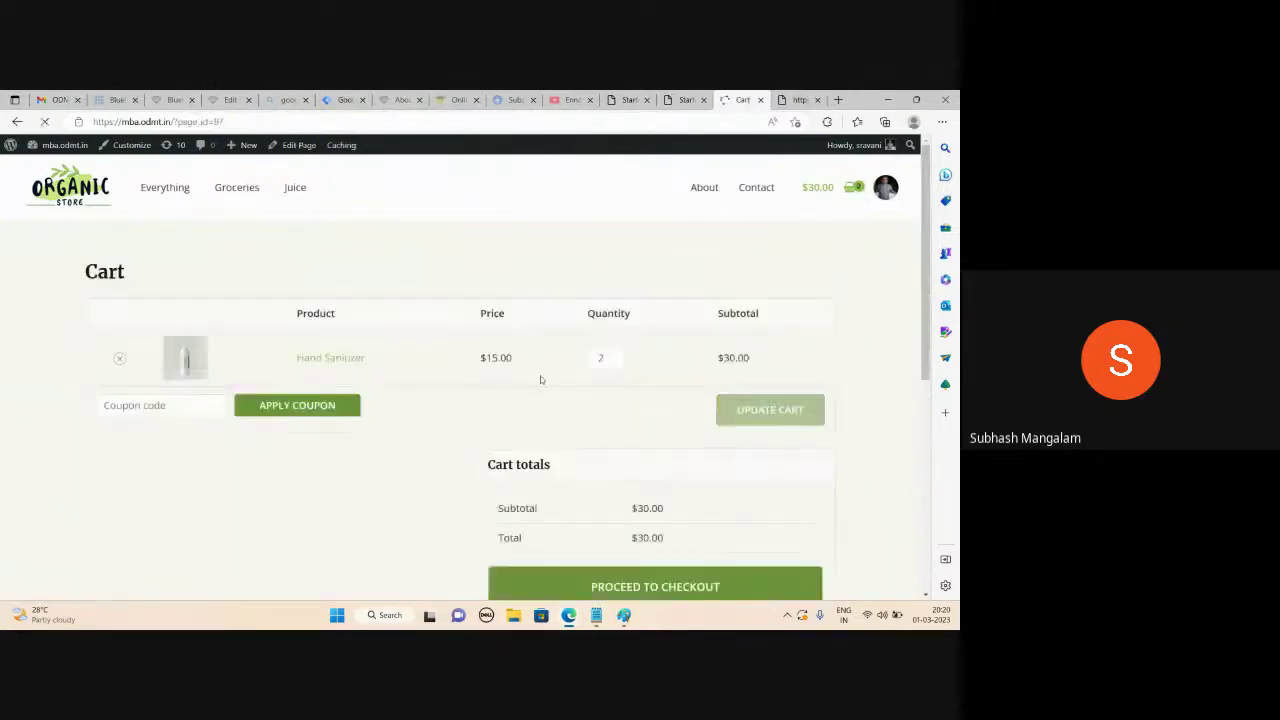
scroll(603, 422, down, 2)
scroll(603, 422, down, 2)
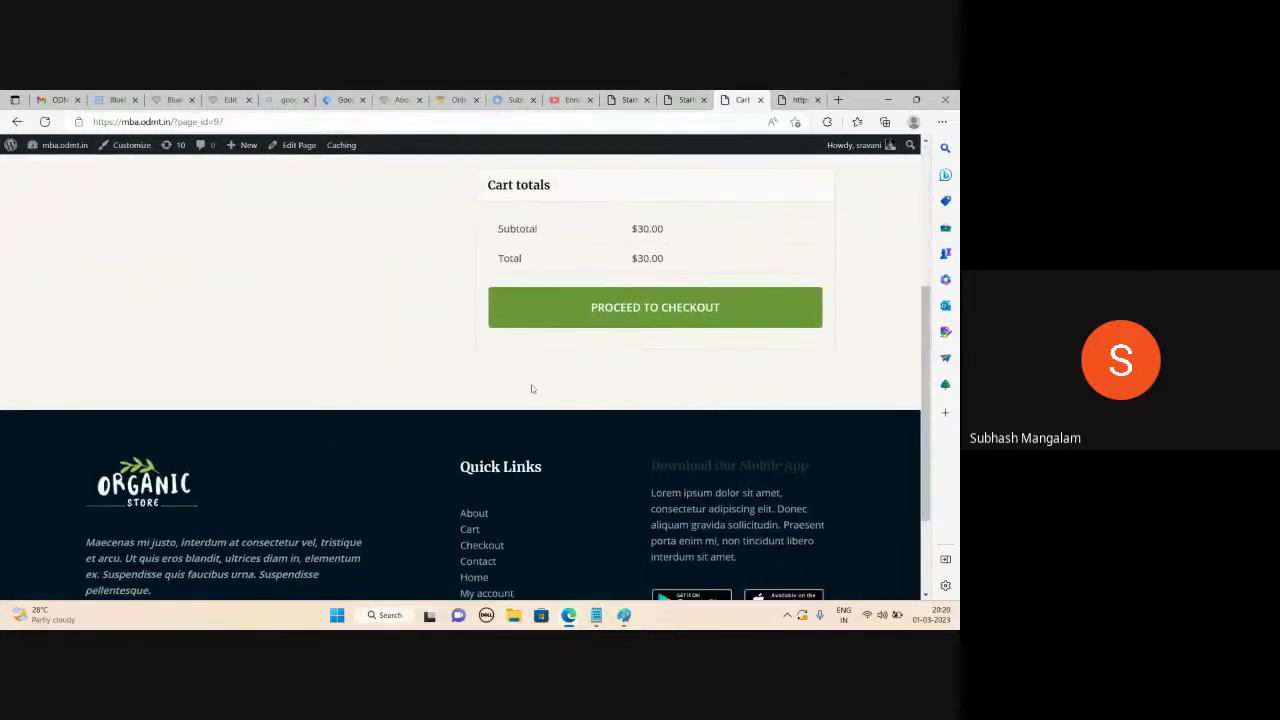
scroll(531, 392, up, 1)
scroll(531, 397, up, 3)
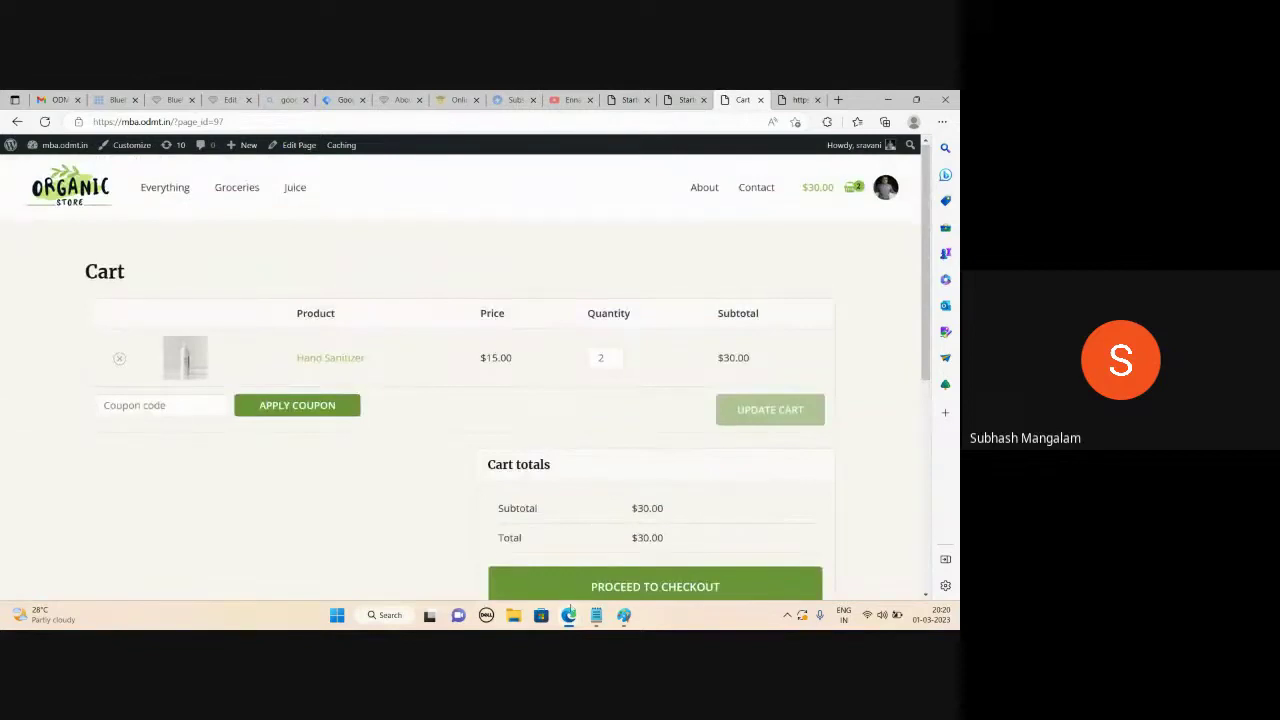
Switch to the Google Meet window in Edge and stop presenting the screen
click(568, 615)
mouse_move(567, 620)
click(565, 560)
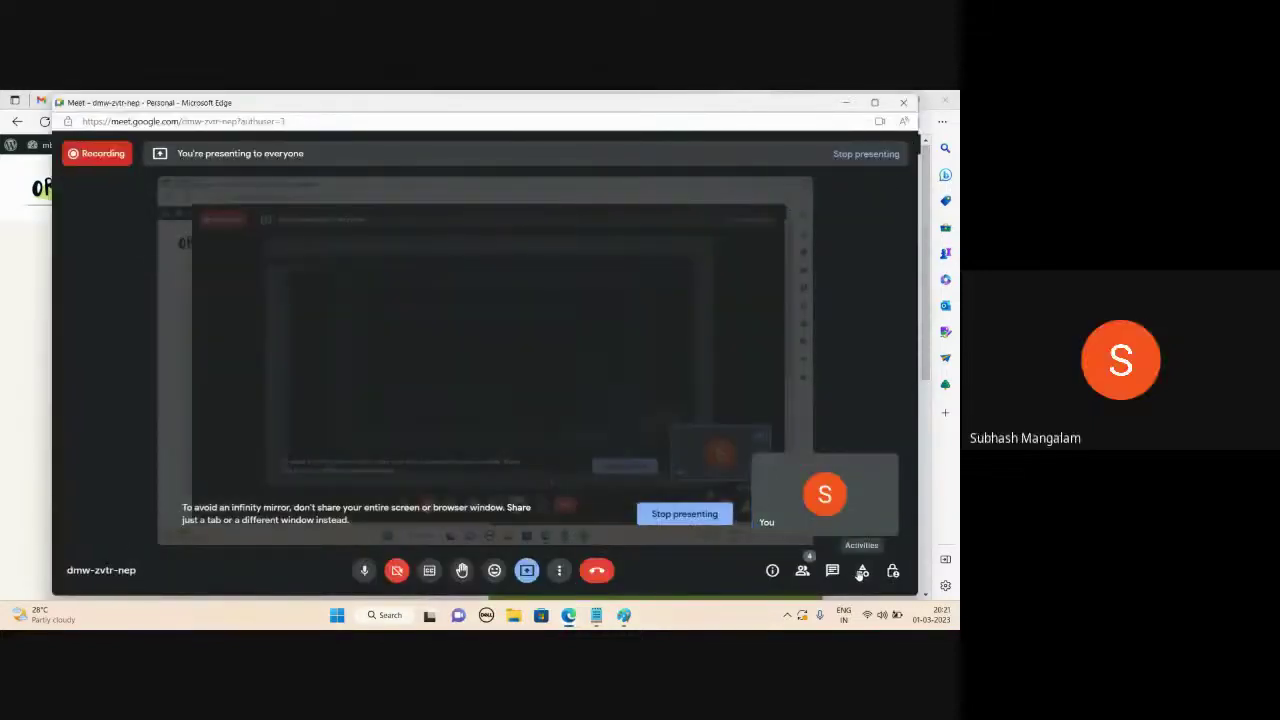
click(865, 160)
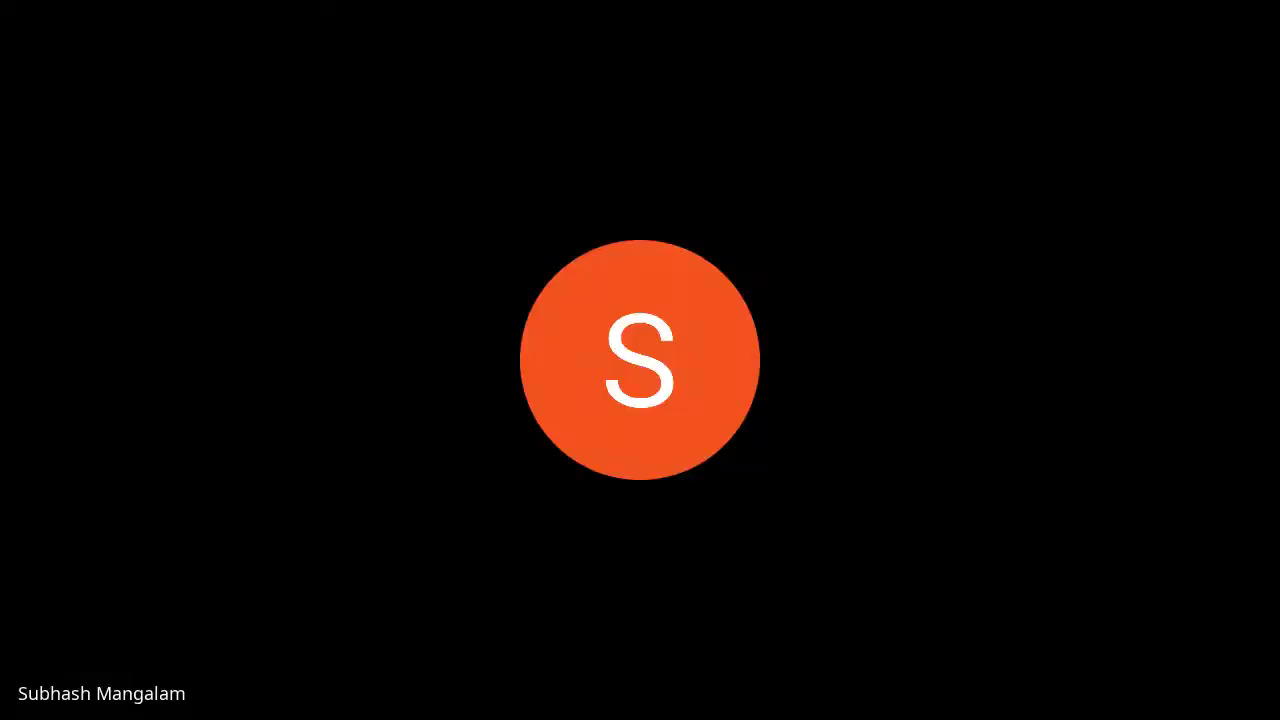